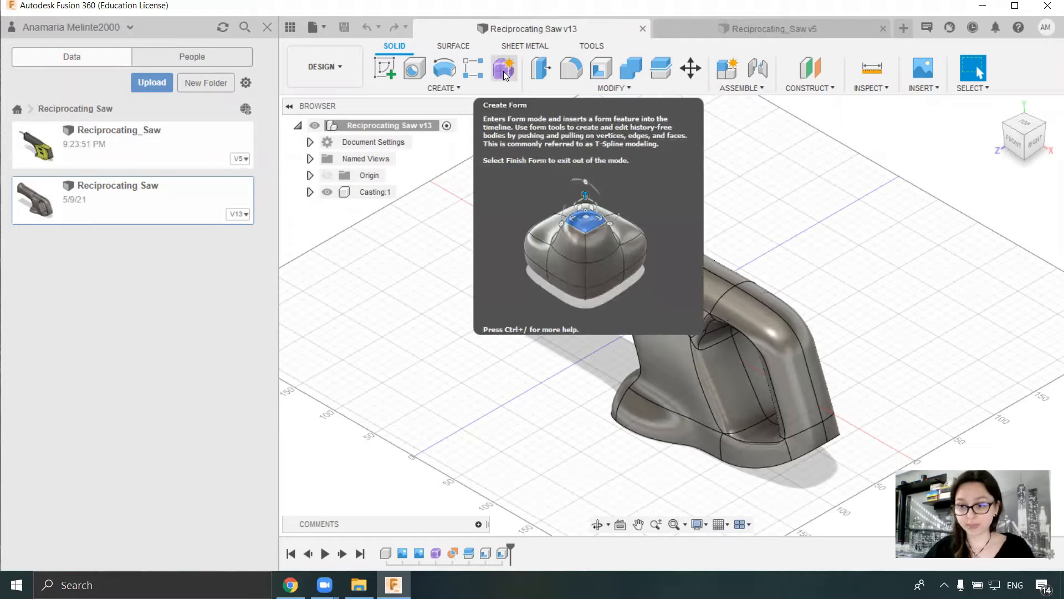
- Expand the Casting component's bodies and toggle the visibility of Body5 and Body6 to identify each casting half
shift+middle_drag(876, 258, 890, 276)
click(310, 192)
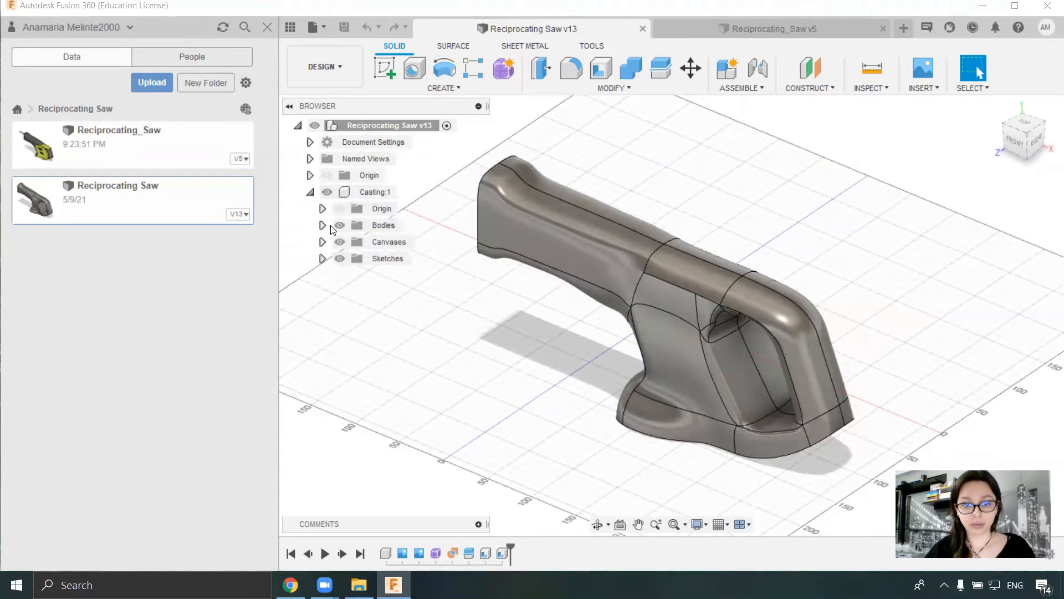
click(322, 225)
click(351, 297)
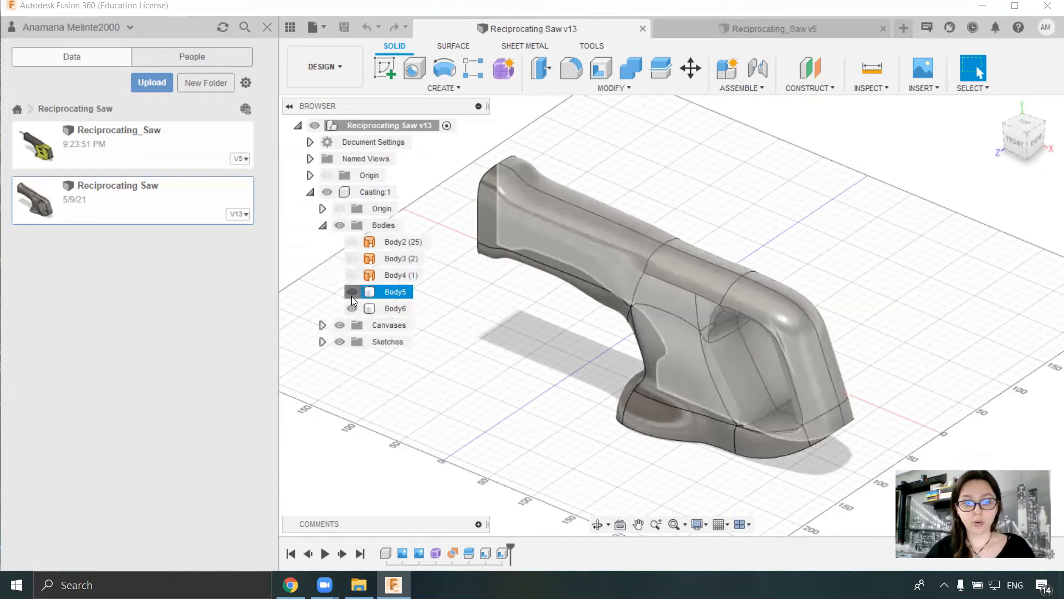
click(352, 309)
click(352, 308)
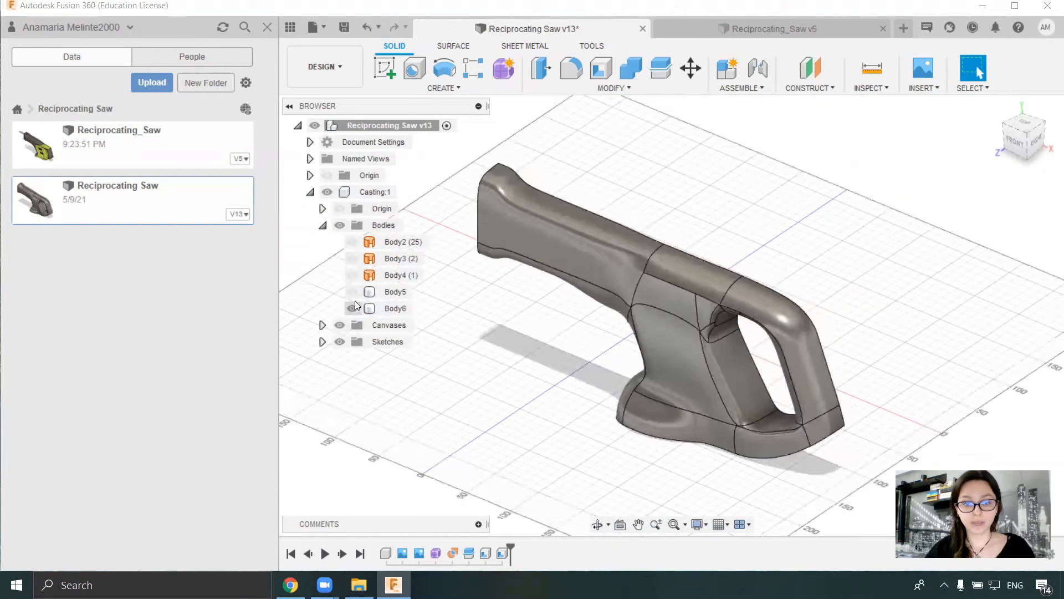
- Rename Body5 in the Casting component to "Left casting"
click(394, 294)
click(397, 297)
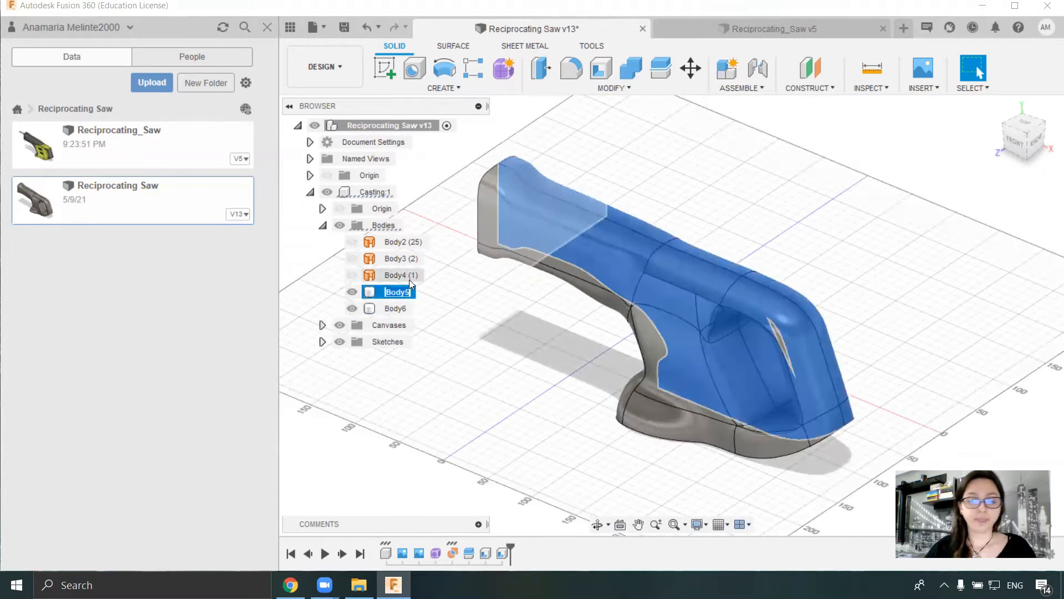
text(Left)
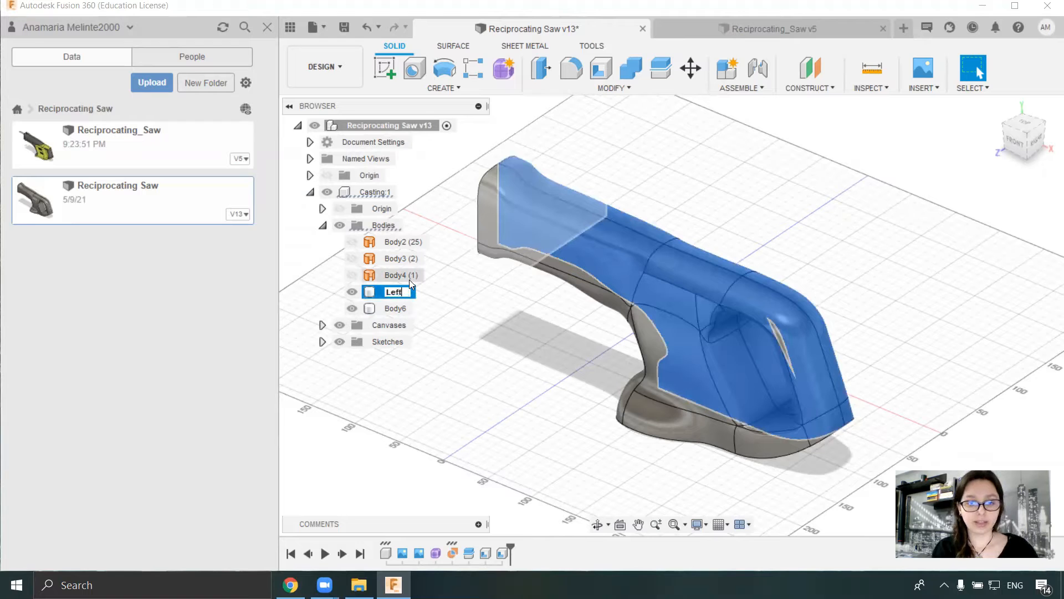
text( casting)
key(Return)
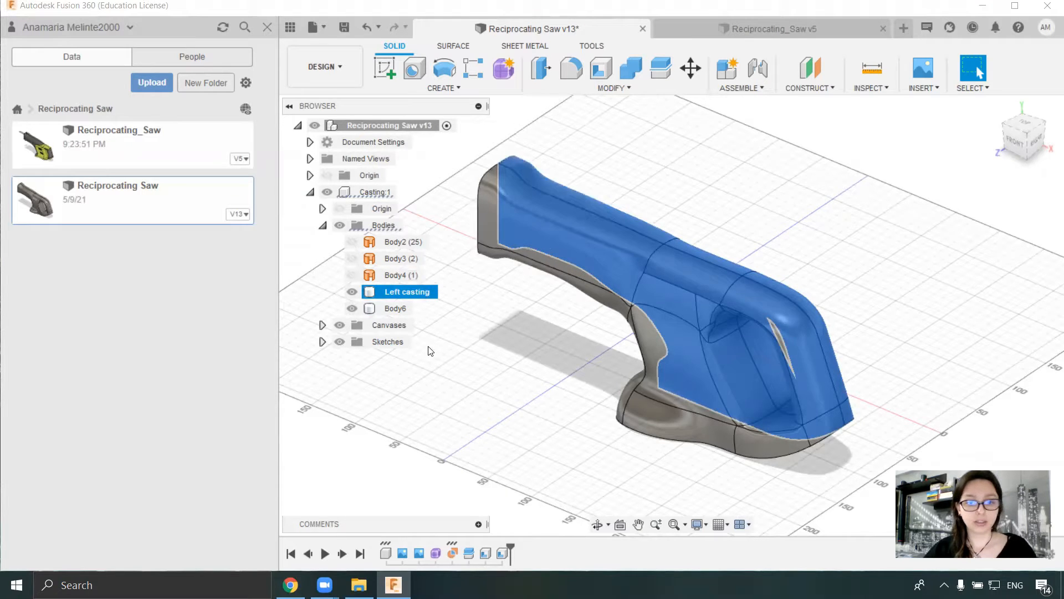
- Rename Body6 in the Casting component to "Right casting"
click(399, 308)
click(399, 308)
text(Right ca)
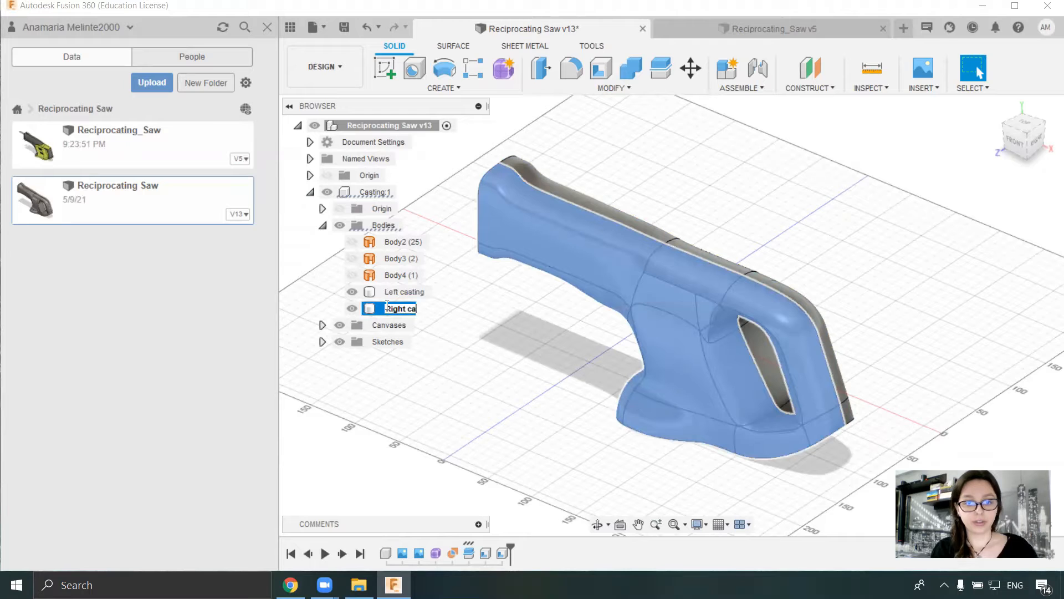
text(sting)
key(Return)
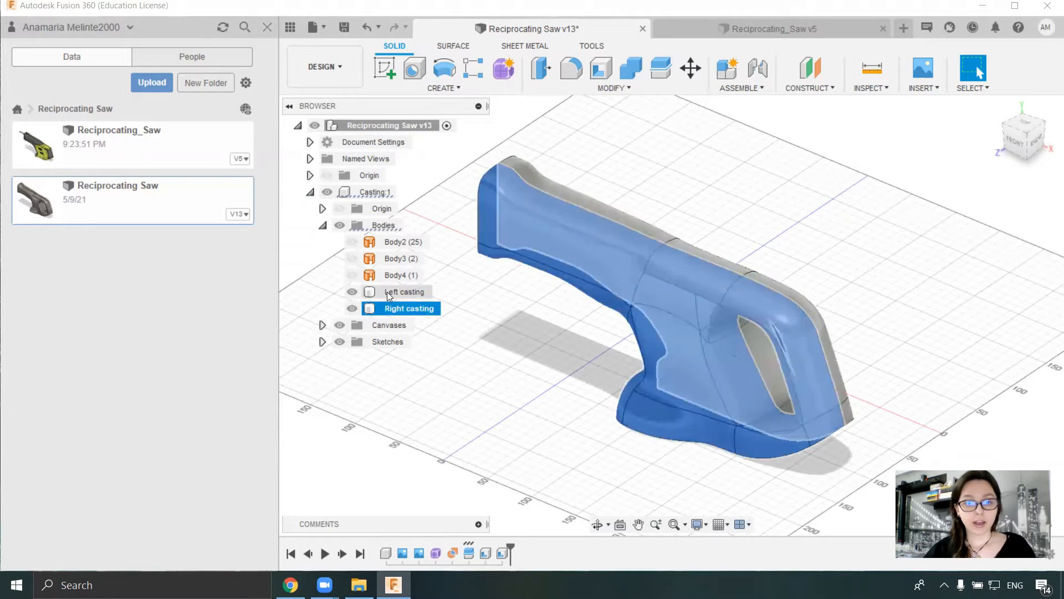
- Remove the unused surface bodies Body2, Body3 and Body4 from the Casting component, keeping their history in the timeline
click(396, 275)
shift+click(389, 241)
right_click(389, 240)
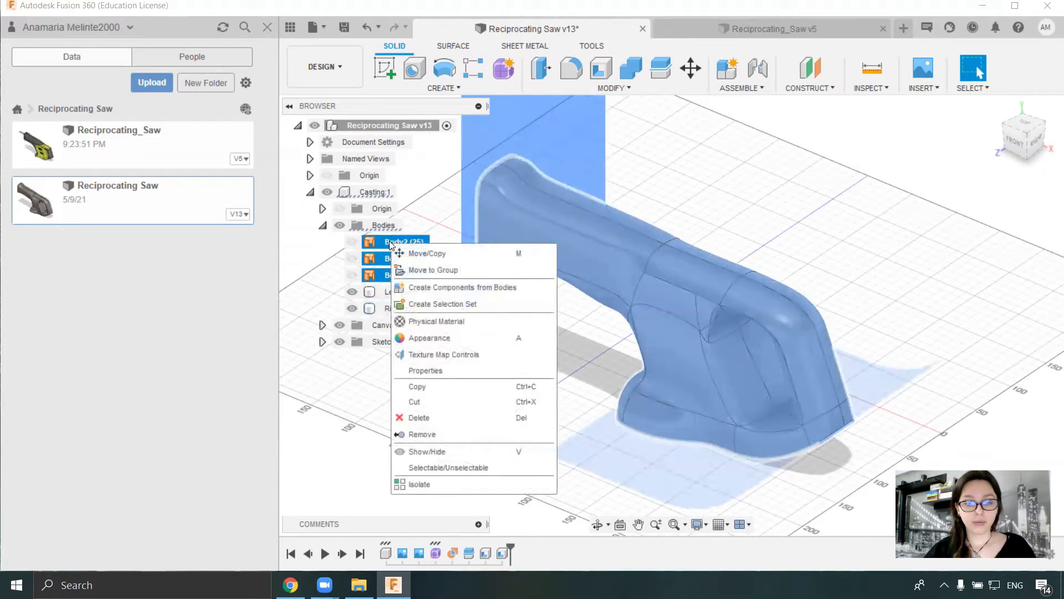
click(441, 436)
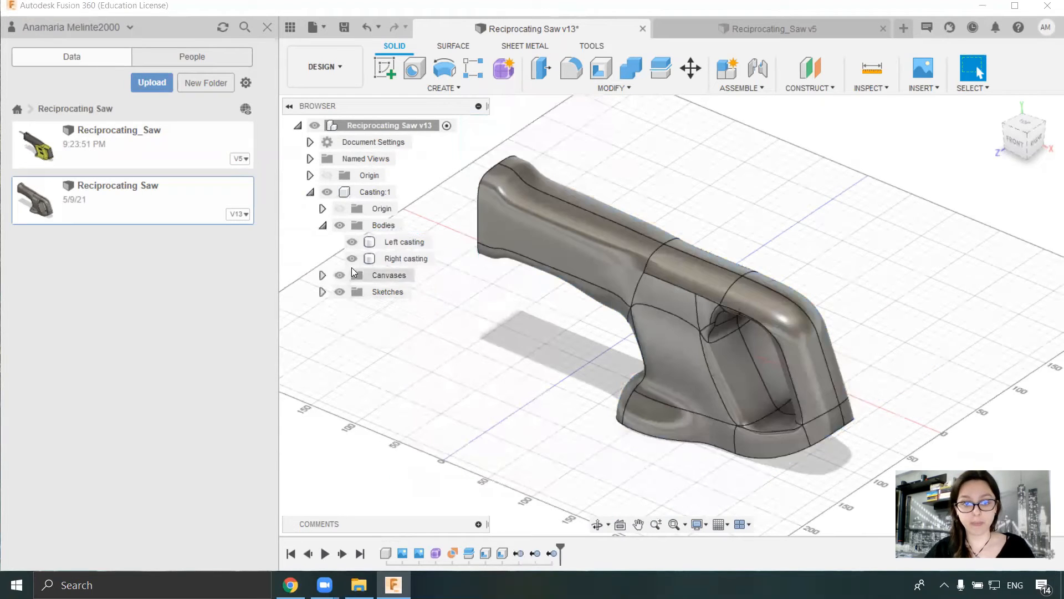
- Expand the Casting component's canvases and sketches, and rename Sketch1 to "Plan for cutting"
click(323, 275)
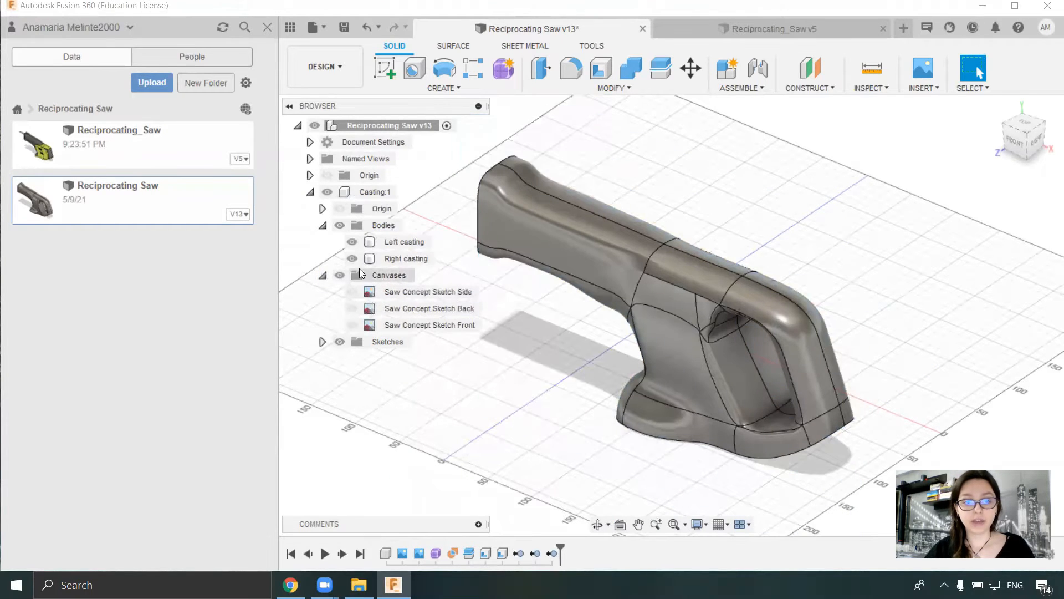
click(322, 343)
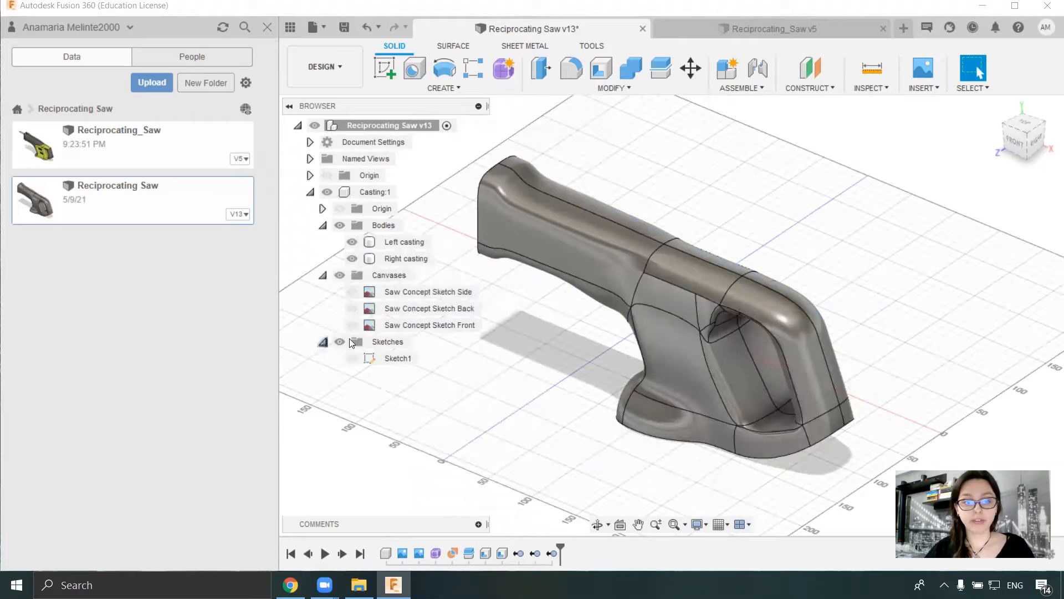
click(399, 360)
click(413, 358)
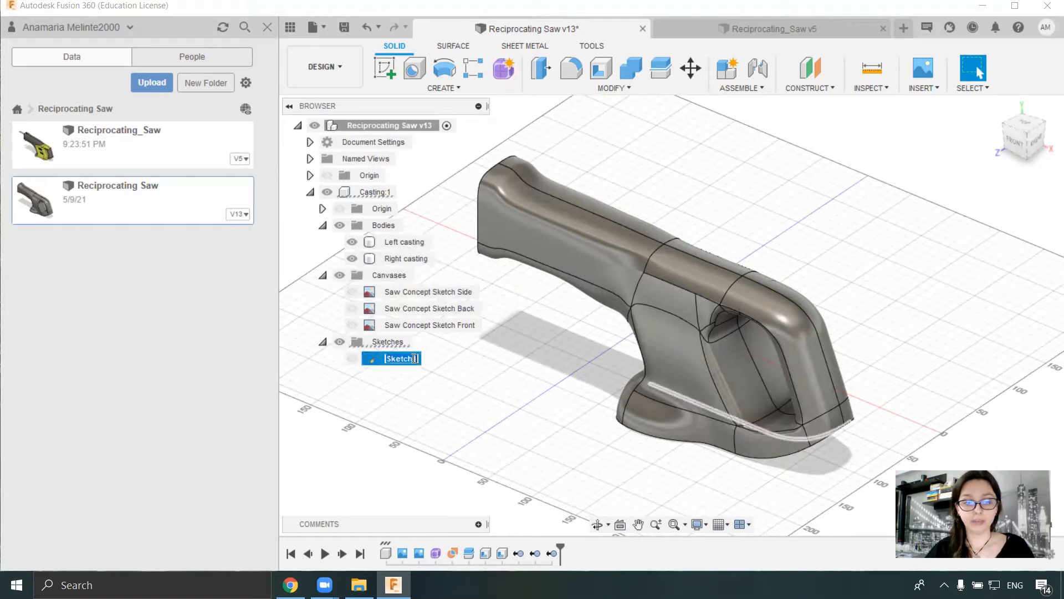
text(Plan for cut)
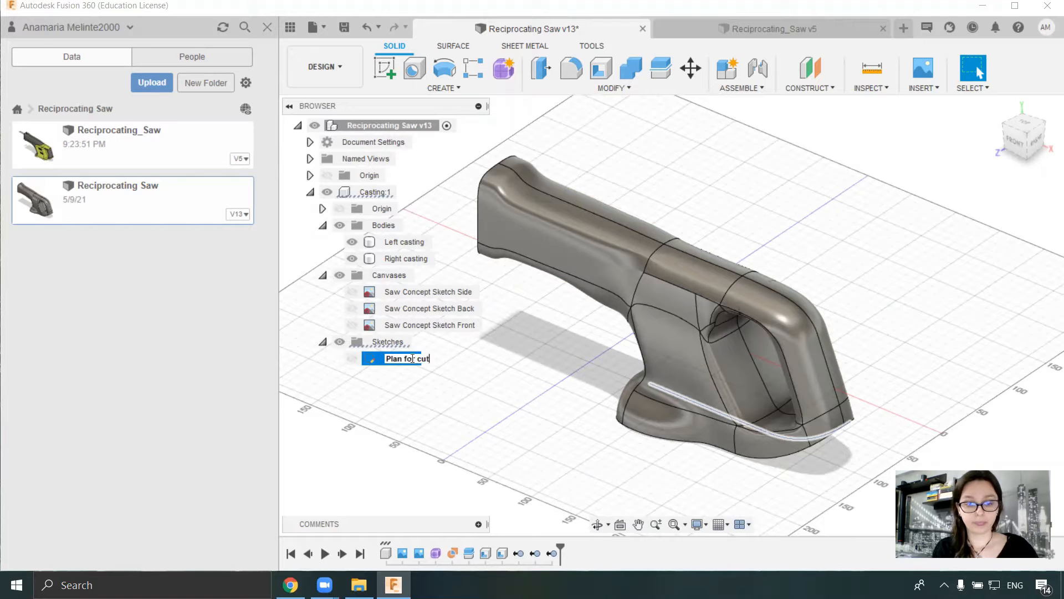
text(ting)
click(520, 393)
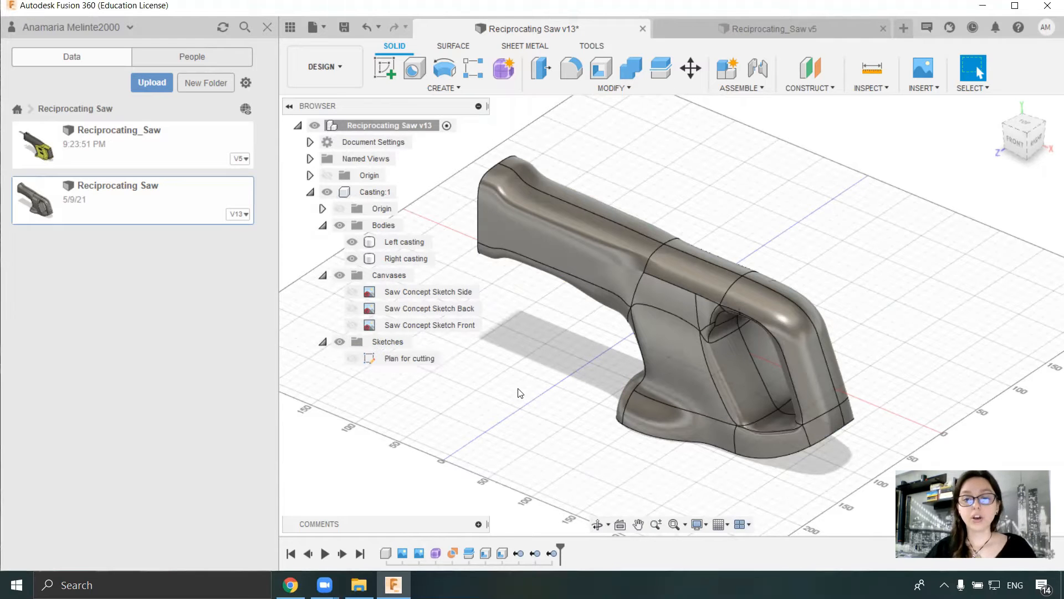
click(322, 225)
click(323, 242)
click(323, 241)
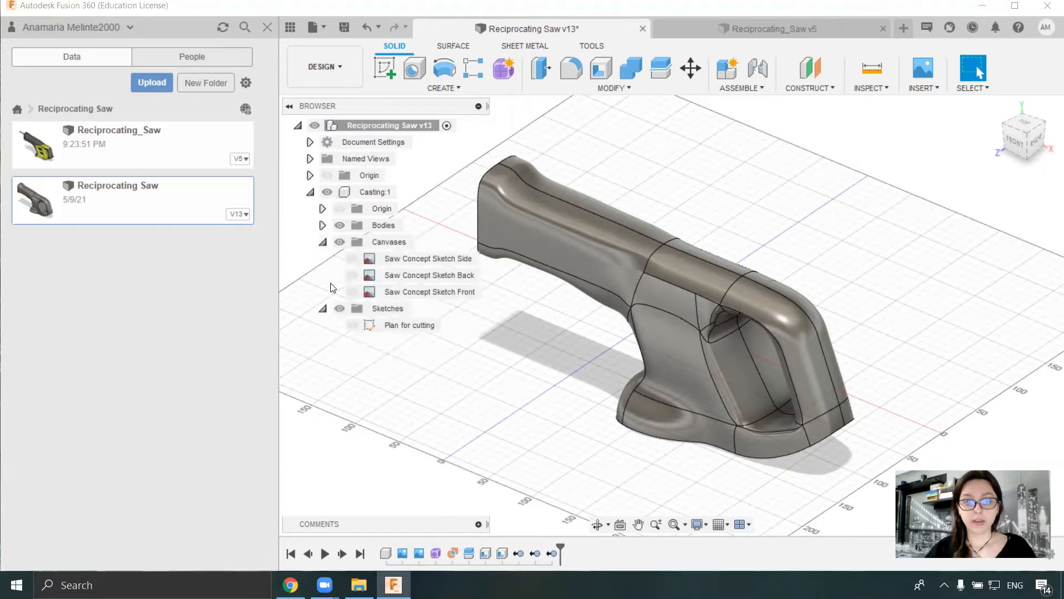
click(322, 225)
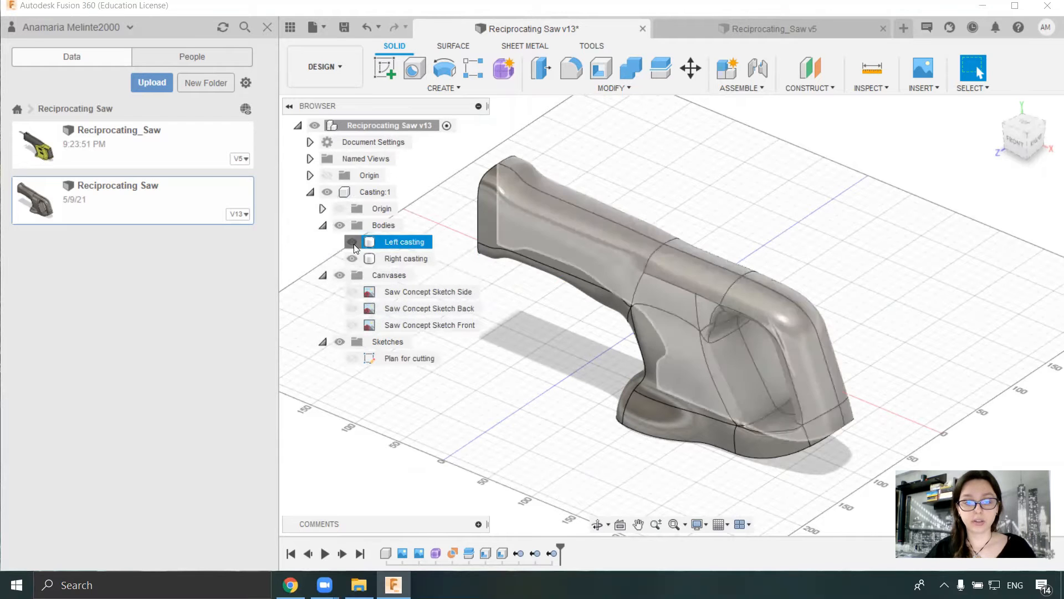
- Hide the Left casting body and inspect the hollow interior of the Right casting
click(352, 242)
shift+middle_drag(1007, 270, 797, 275)
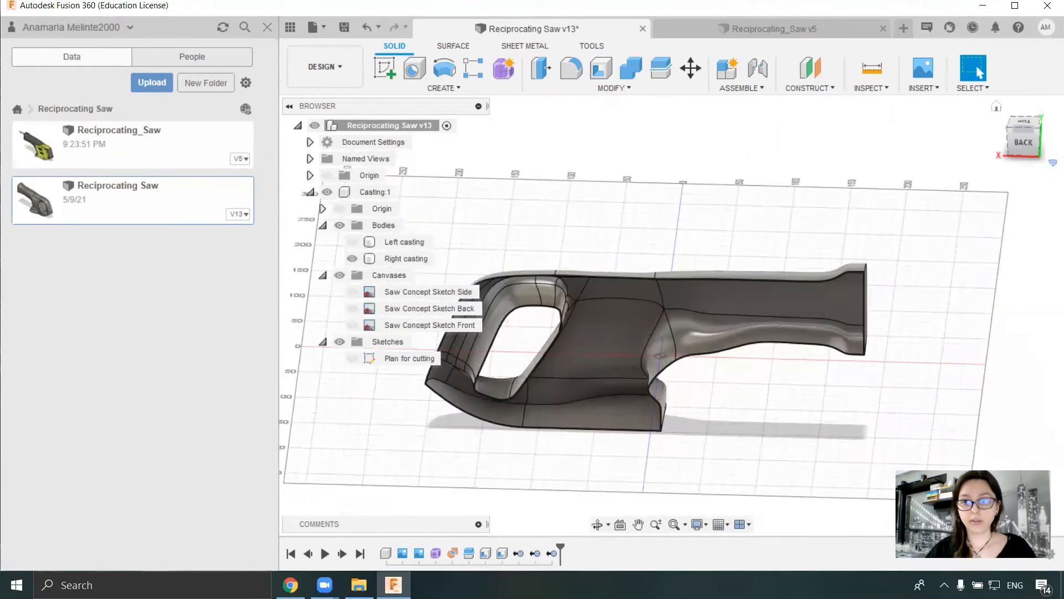
click(1024, 145)
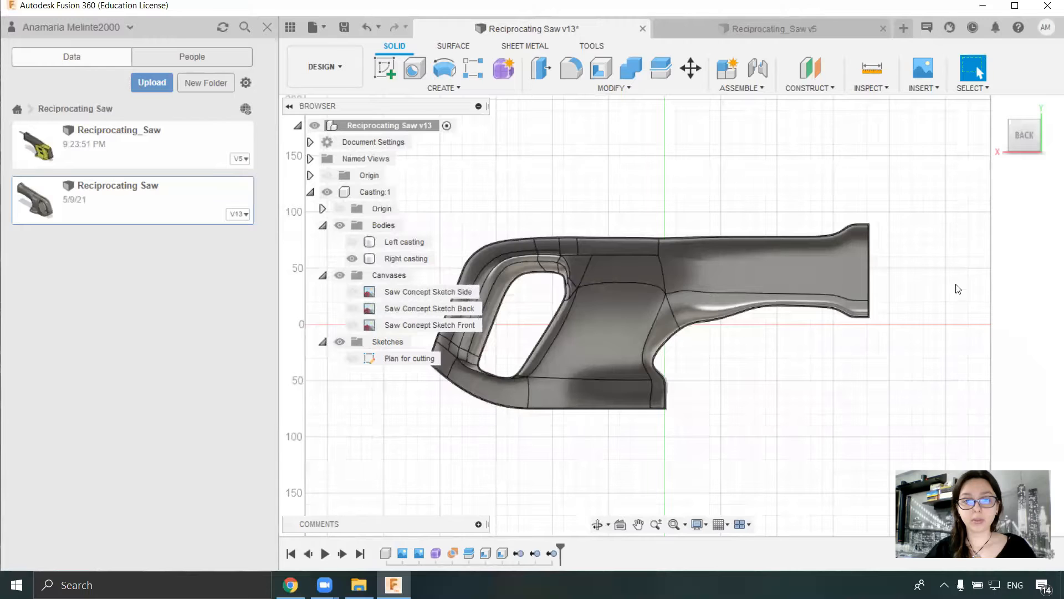
shift+middle_drag(806, 239, 720, 262)
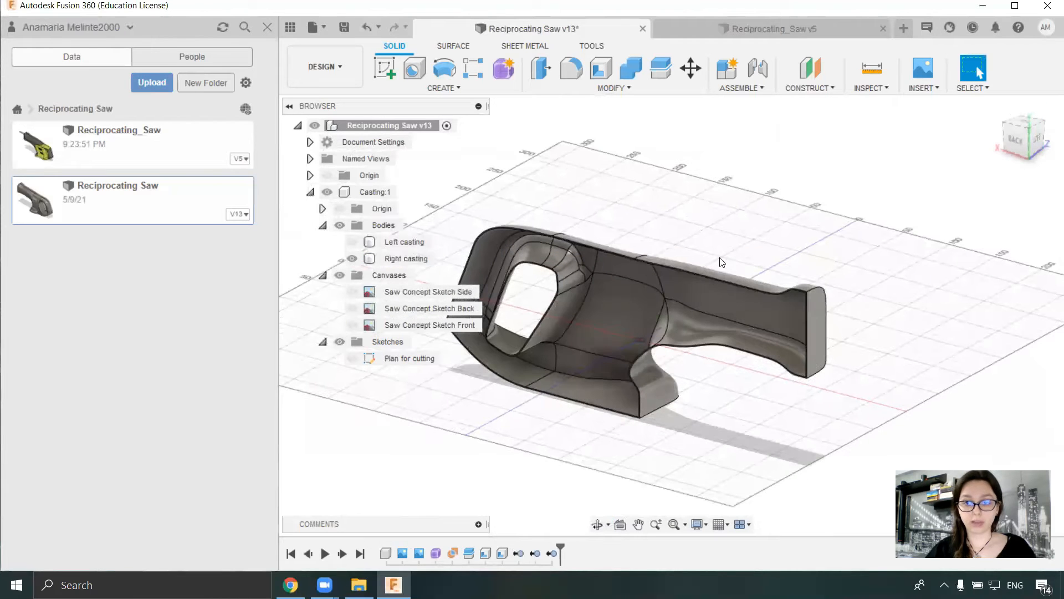
scroll(616, 337, up, 3)
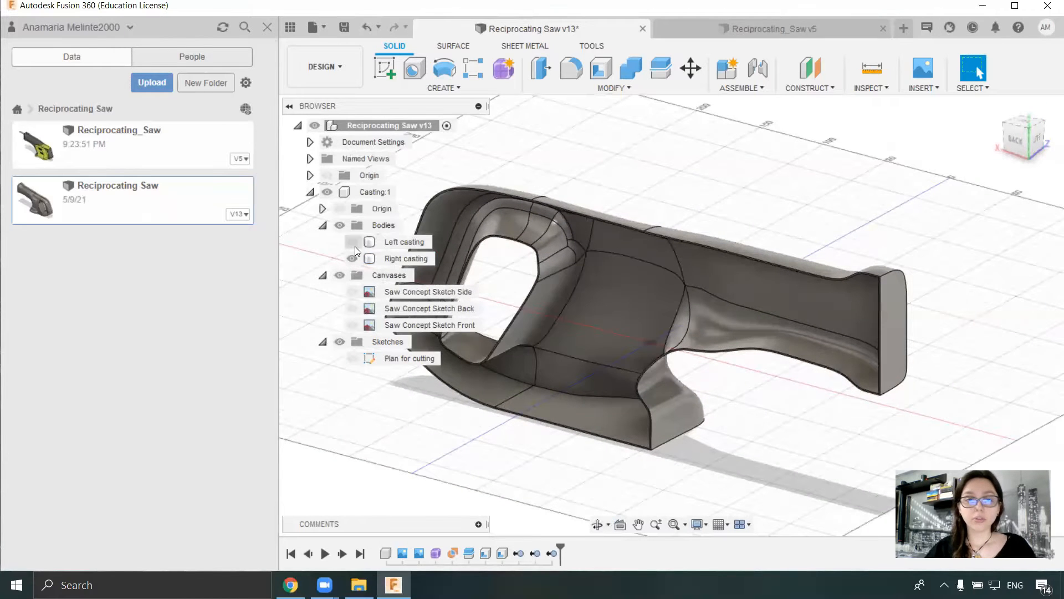
click(352, 243)
click(352, 242)
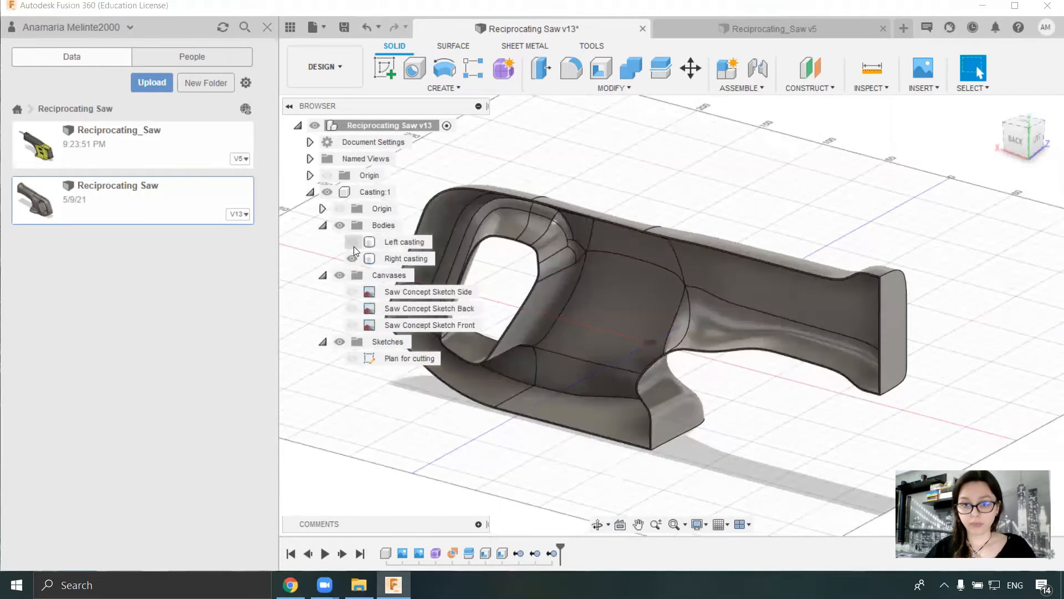
- Switch to the Reciprocating_Saw v5 design and hide Reciprocating Saw Casting B to expose the internals from the front
click(791, 29)
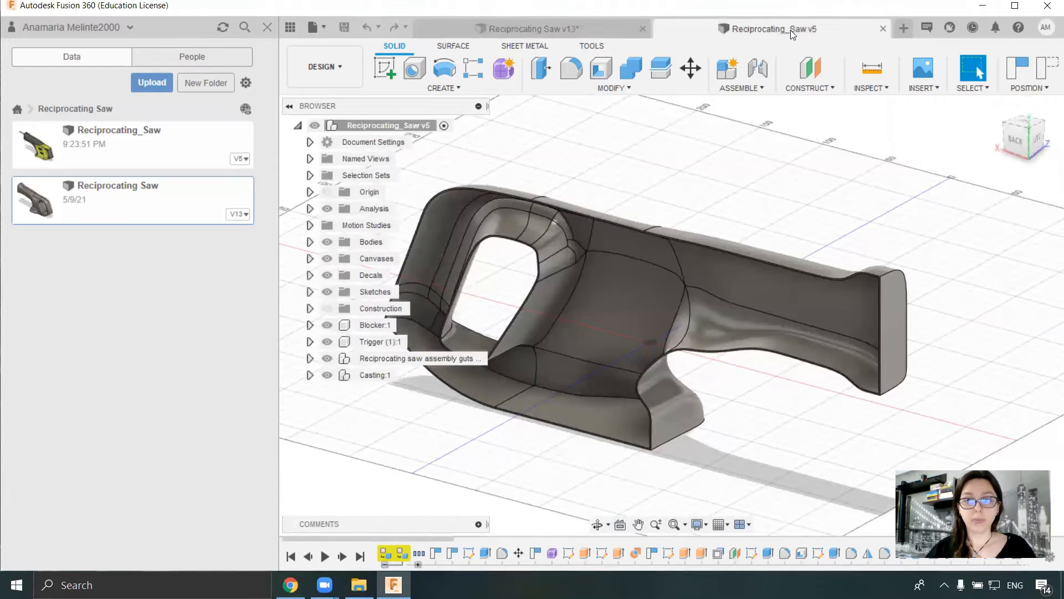
click(310, 375)
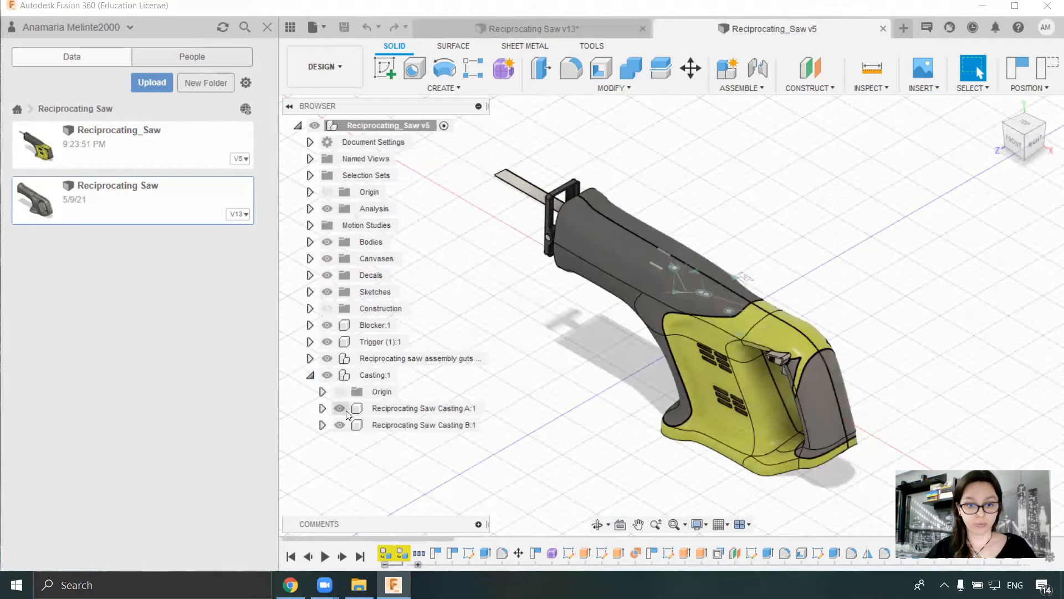
click(339, 425)
click(1014, 141)
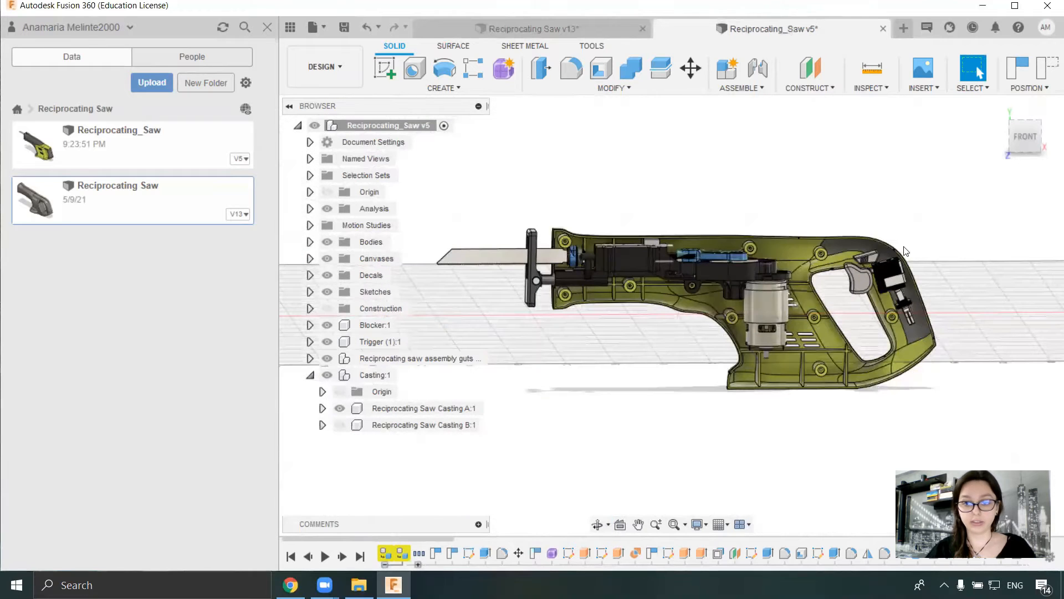
- Examine the ribs, screw bosses and vents inside Casting A around the motor, gearbox and trigger, ending at the front view
scroll(760, 275, up, 3)
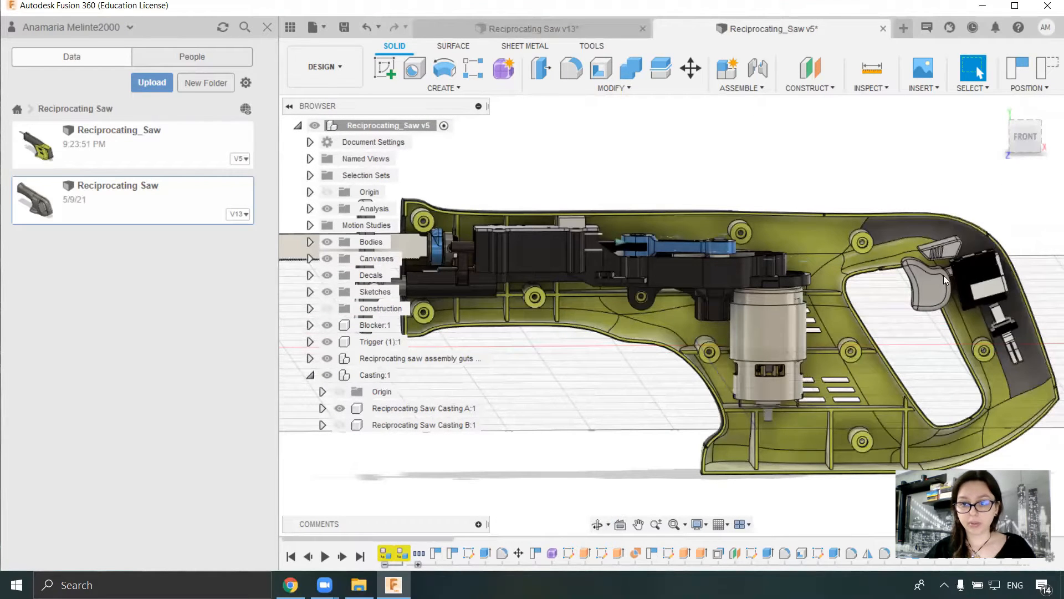
shift+middle_drag(860, 245, 818, 194)
middle_drag(814, 227, 800, 147)
scroll(791, 263, up, 3)
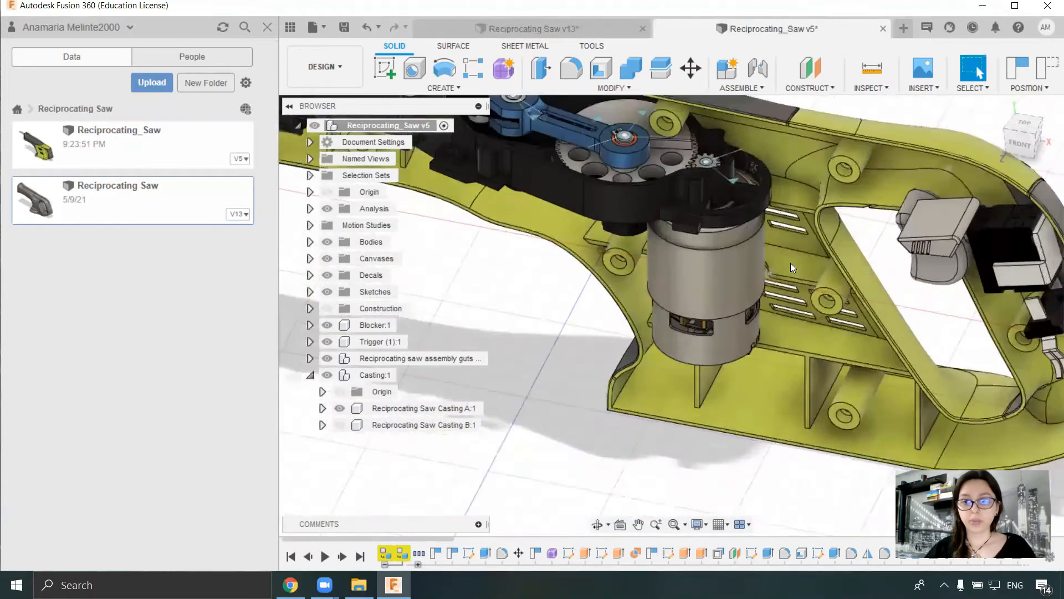
shift+middle_drag(796, 416, 800, 363)
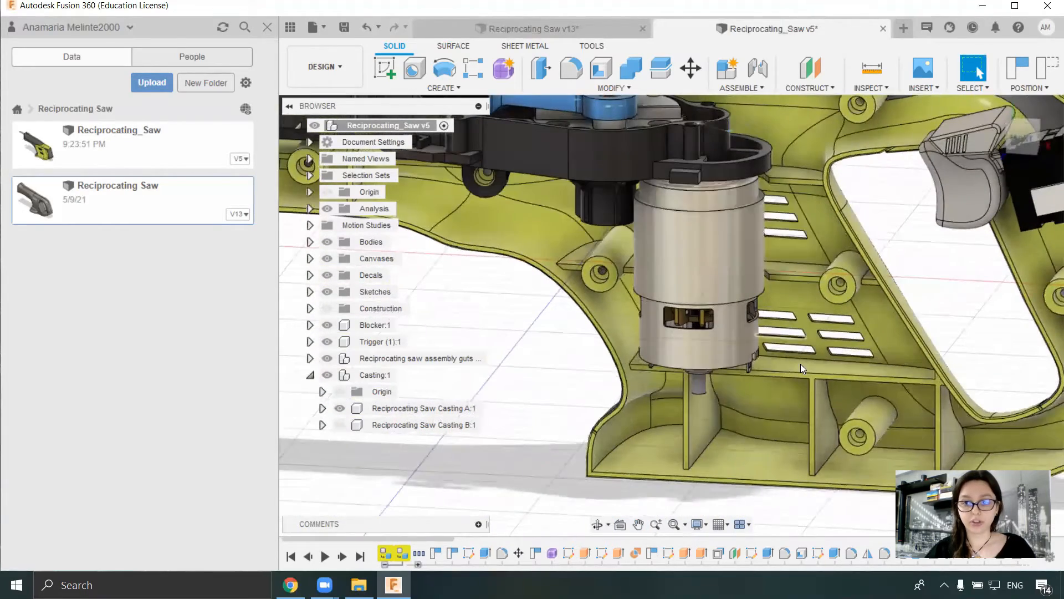
shift+middle_drag(737, 256, 659, 363)
shift+middle_drag(632, 293, 621, 177)
middle_drag(598, 273, 604, 410)
middle_drag(583, 369, 822, 359)
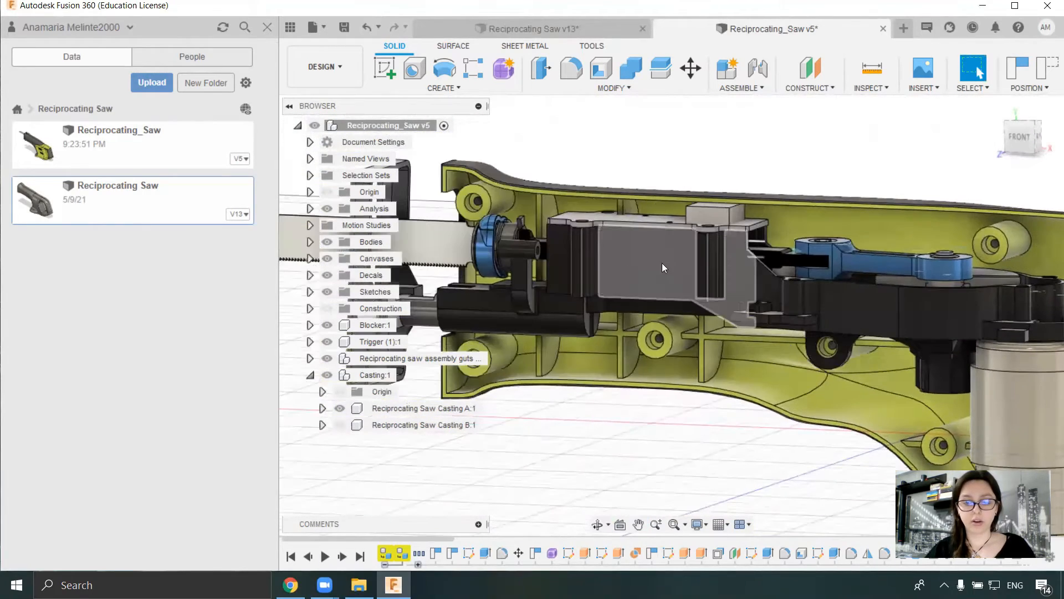
middle_drag(683, 452, 546, 433)
shift+middle_drag(634, 383, 676, 325)
click(977, 67)
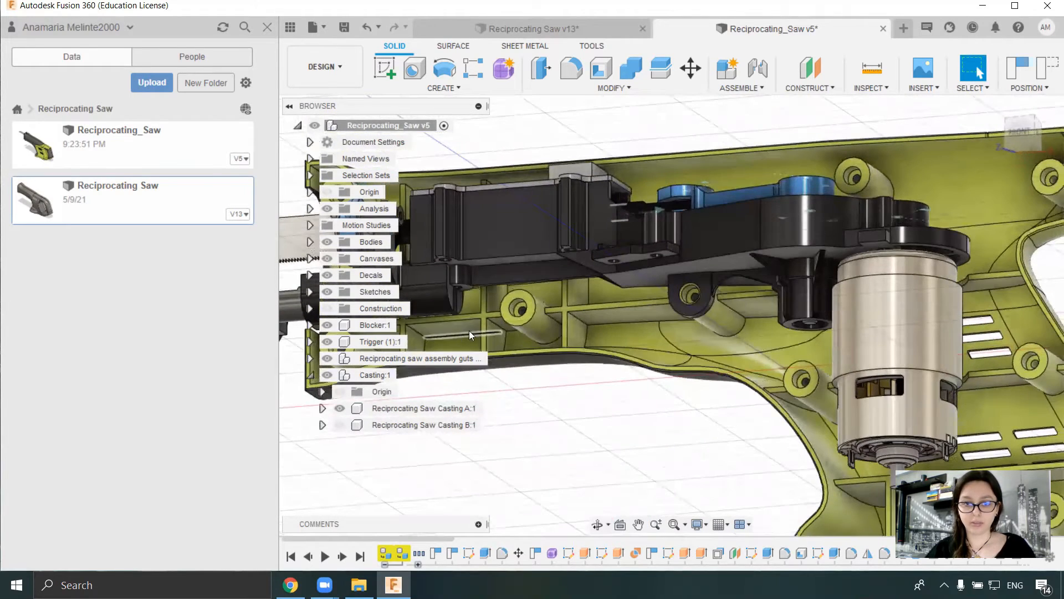
shift+middle_drag(711, 336, 752, 300)
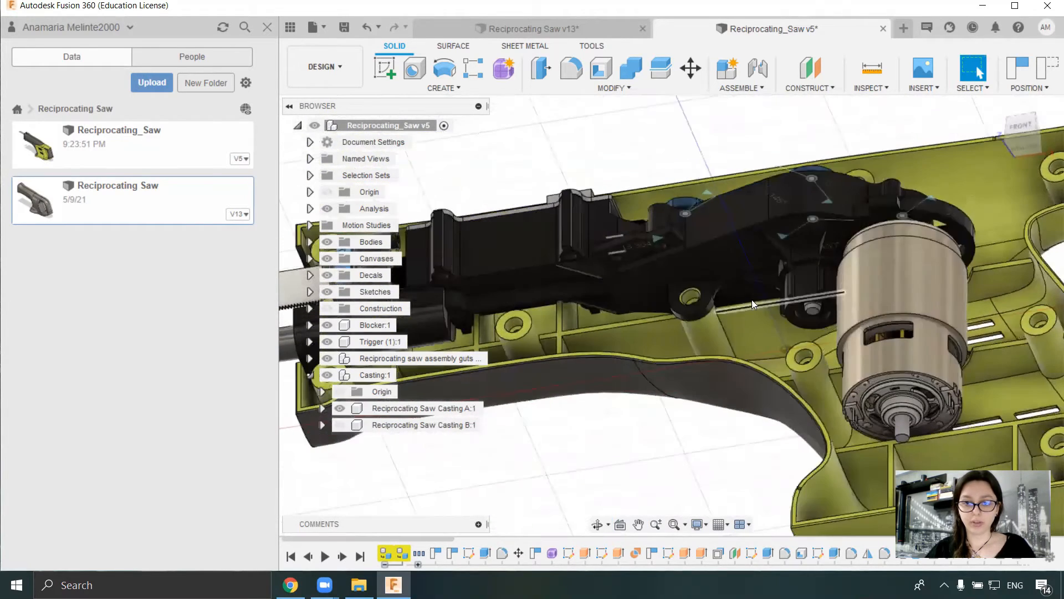
shift+middle_drag(779, 249, 754, 367)
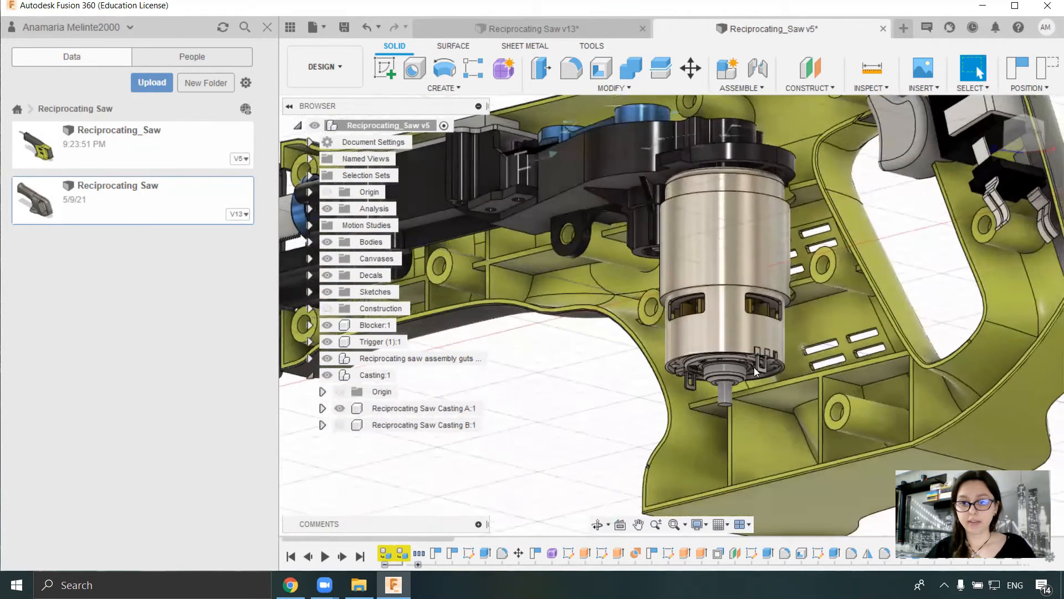
scroll(754, 367, up, 3)
shift+middle_drag(722, 413, 721, 414)
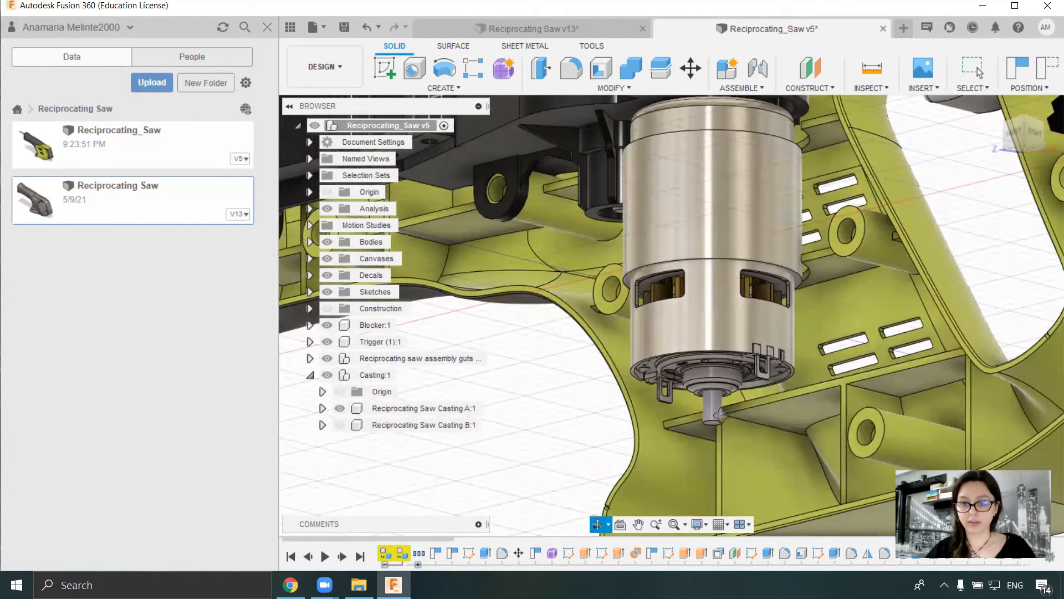
click(976, 67)
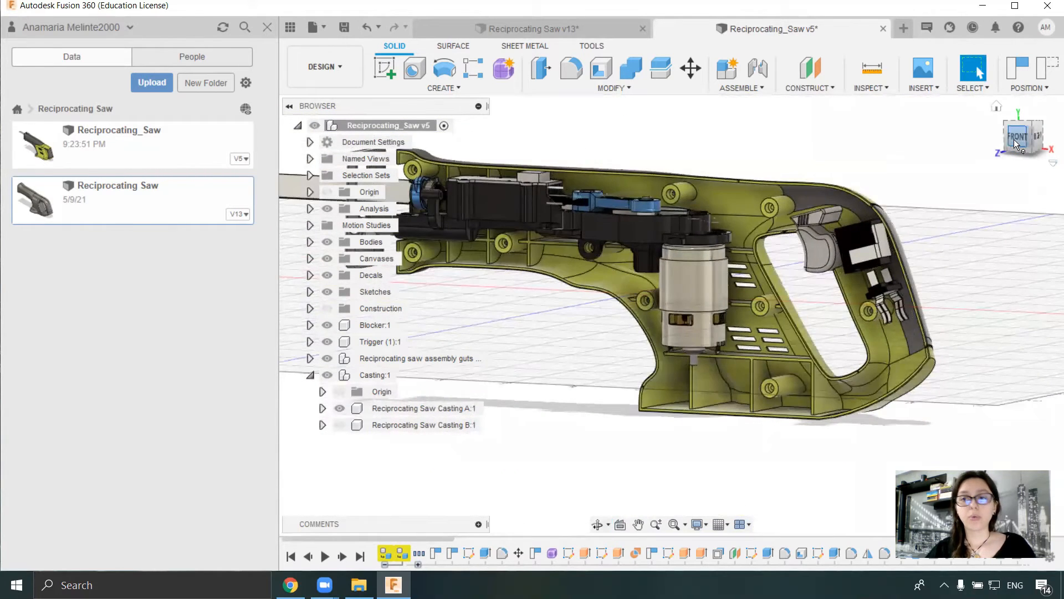
click(1016, 141)
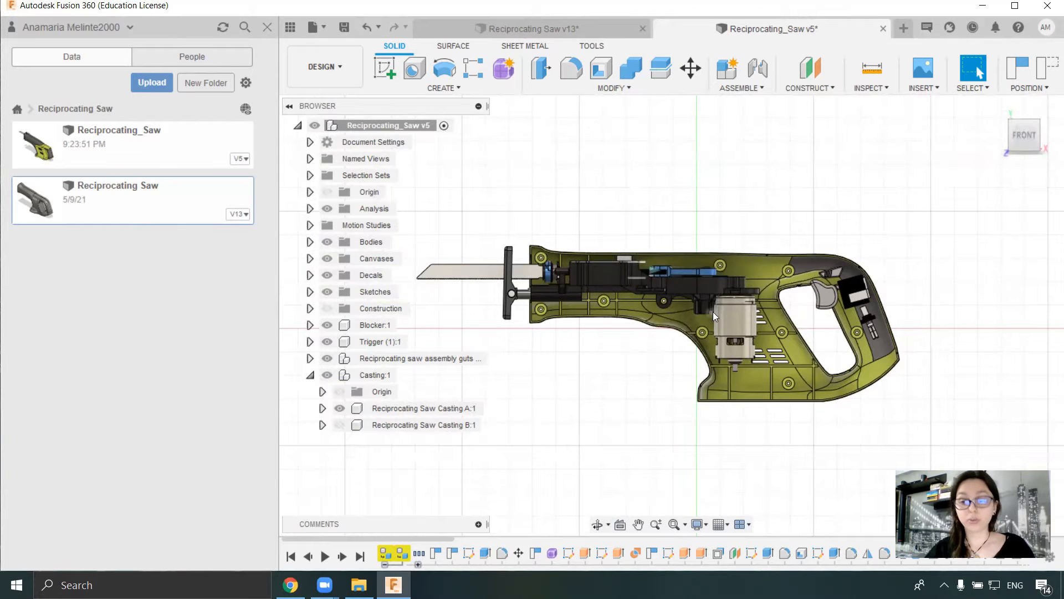
- Check the Right casting's interior in the Reciprocating Saw v13 design, and return to the Reciprocating_Saw v5 design
click(583, 28)
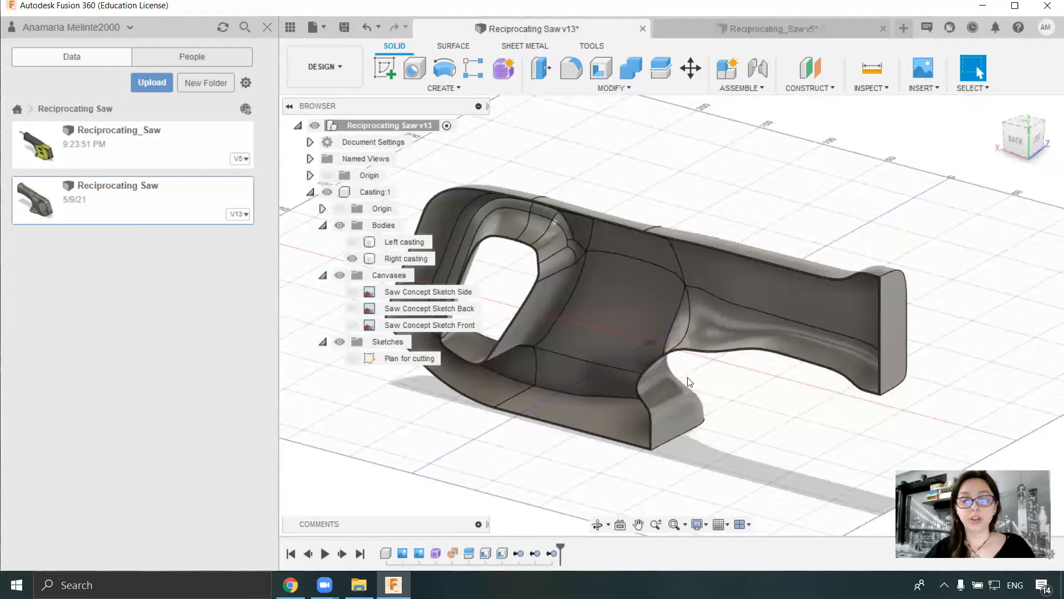
click(671, 279)
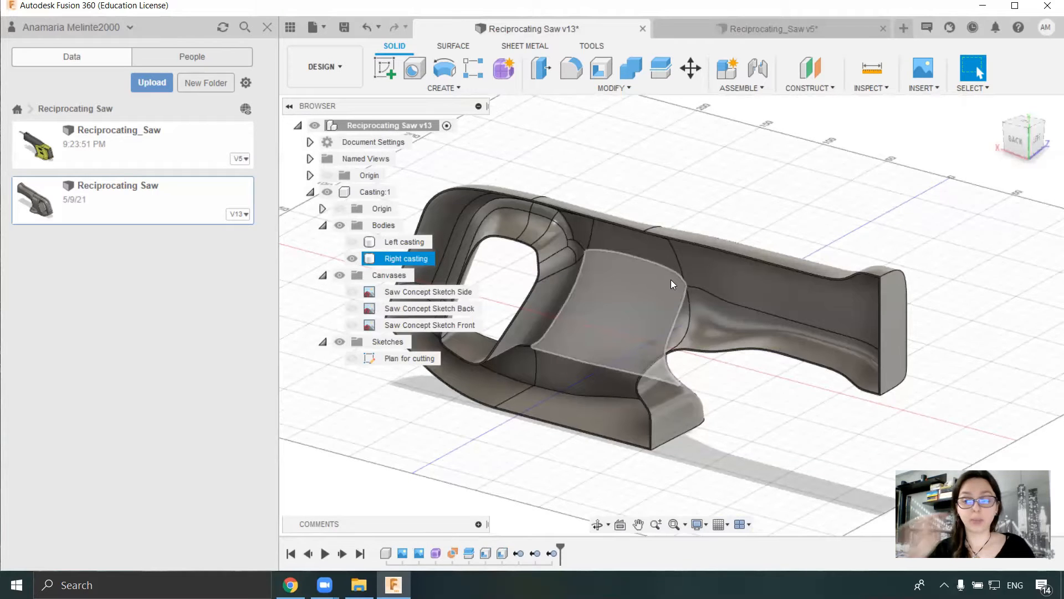
key(Escape)
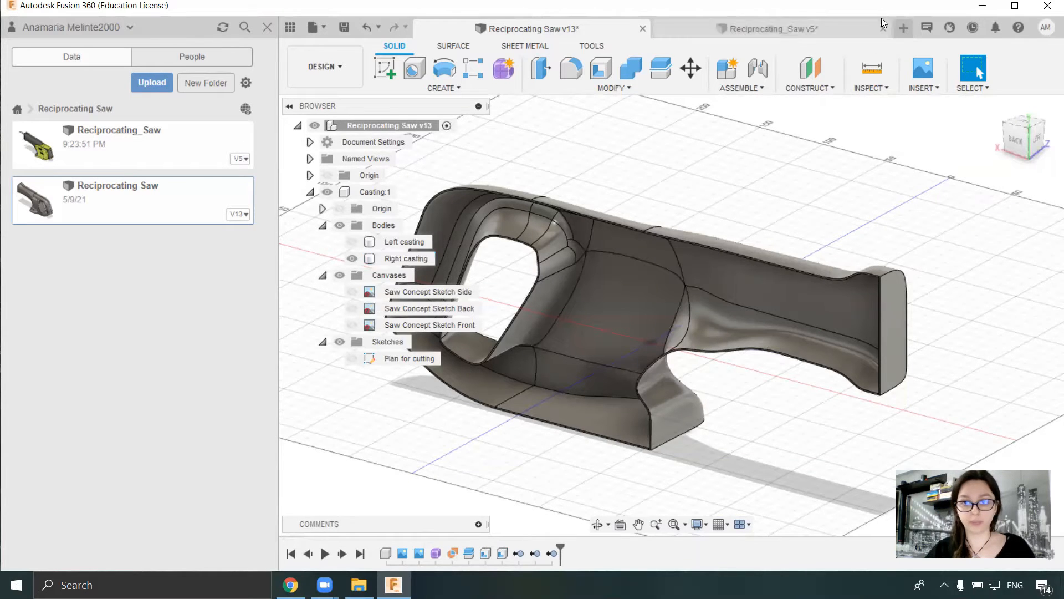
click(822, 24)
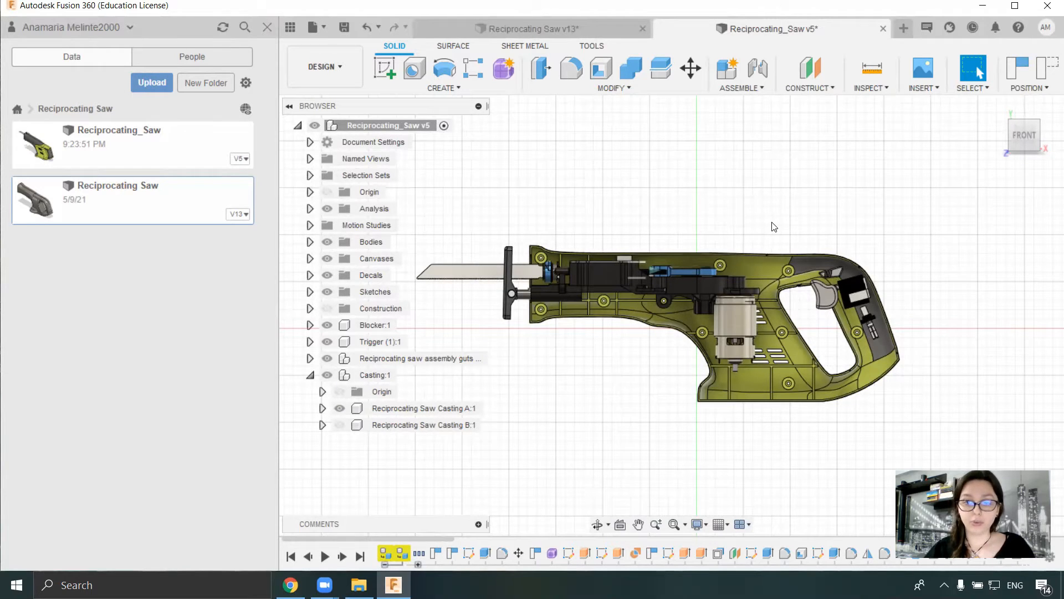
- Close the data panel and hide the assembly guts, trigger, blocker and all visible folders so only Reciprocating Saw Casting A is shown
click(267, 28)
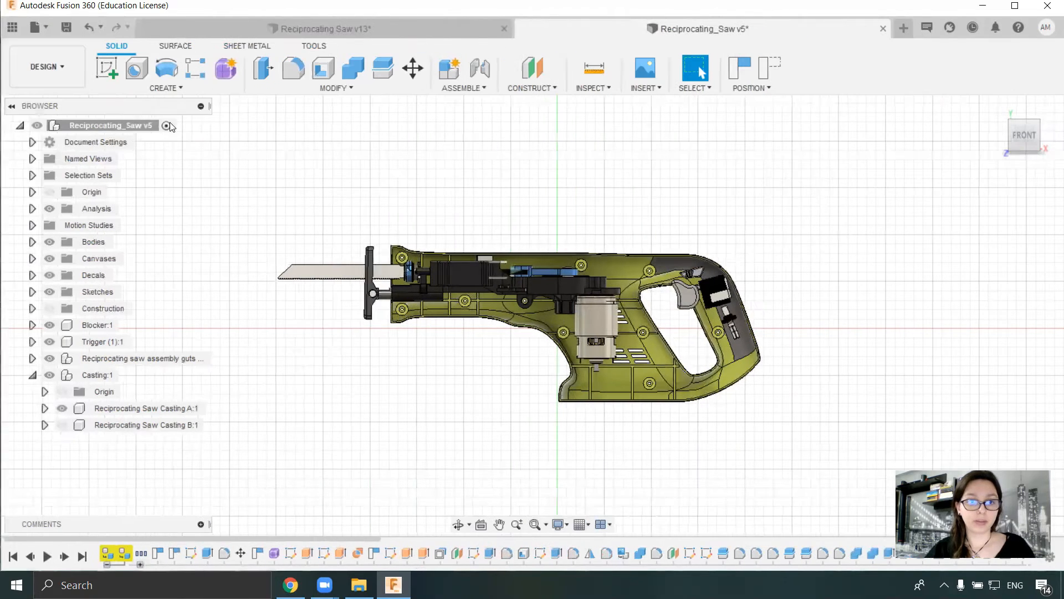
click(20, 126)
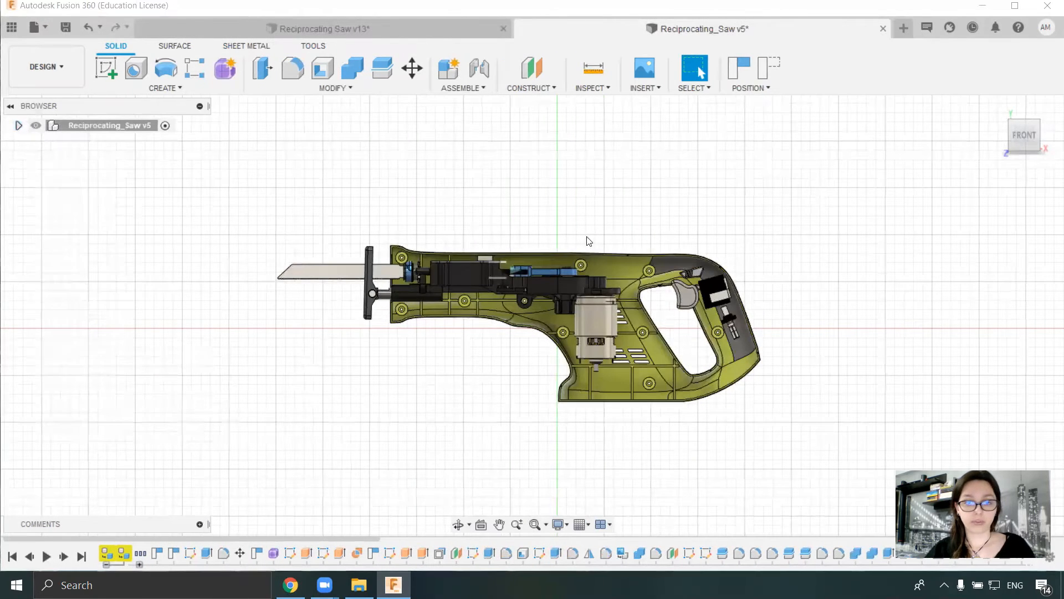
scroll(592, 269, up, 3)
scroll(540, 252, down, 2)
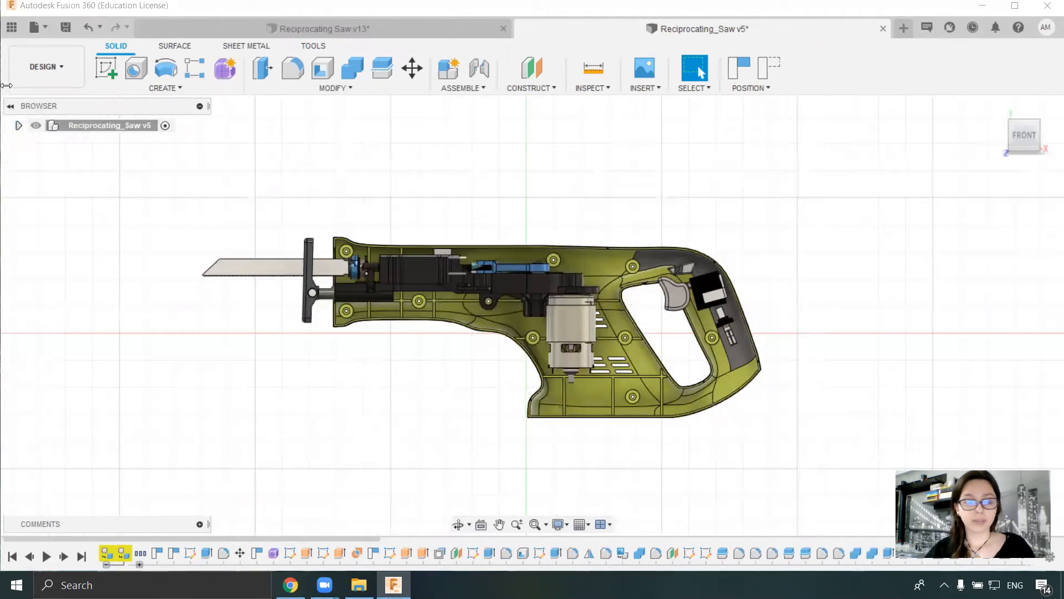
click(18, 125)
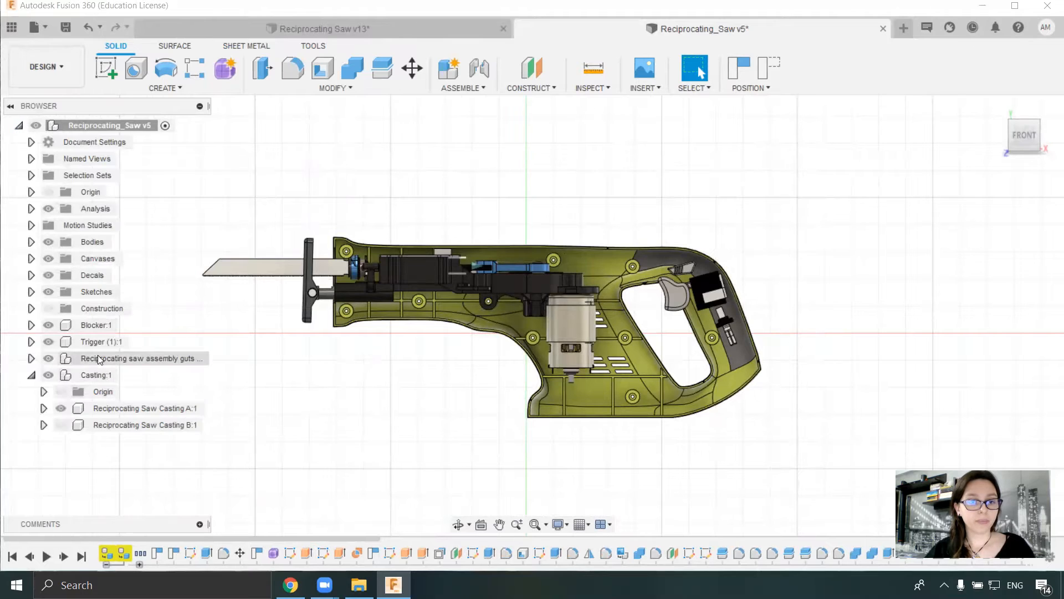
click(44, 358)
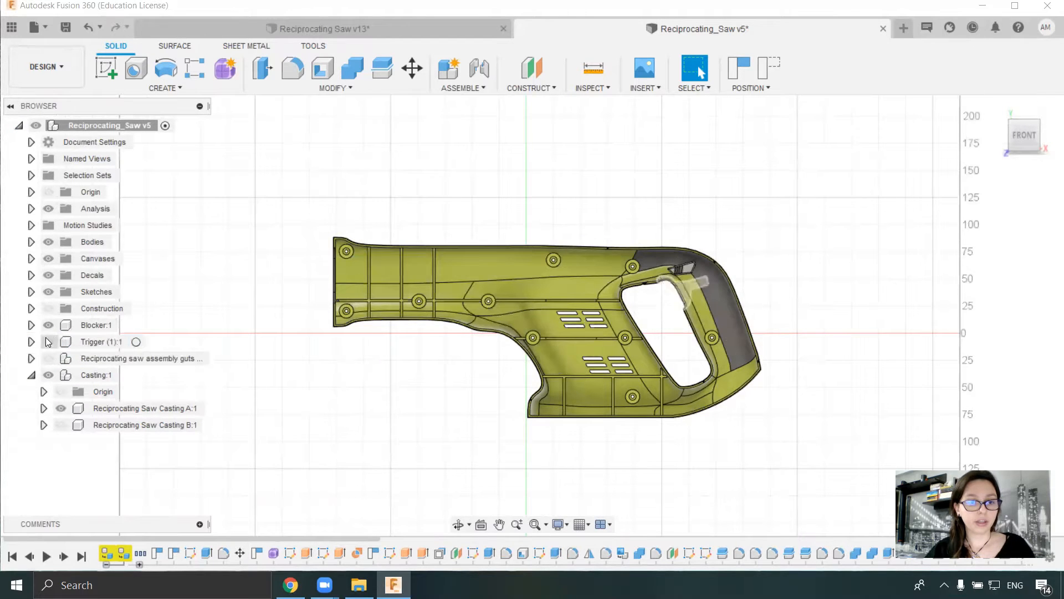
click(46, 342)
click(48, 324)
click(49, 259)
click(48, 241)
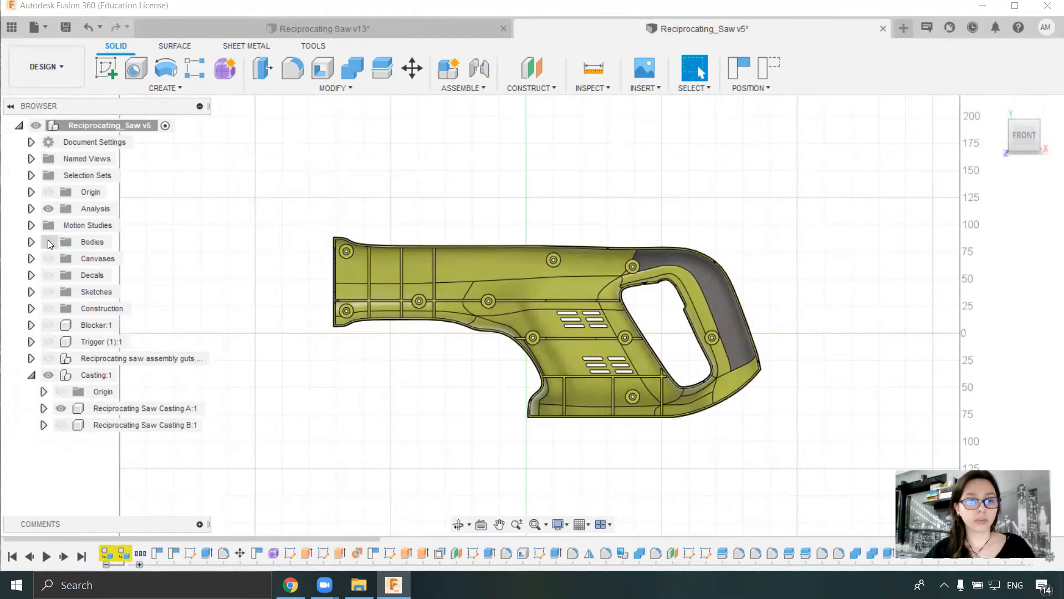
click(48, 208)
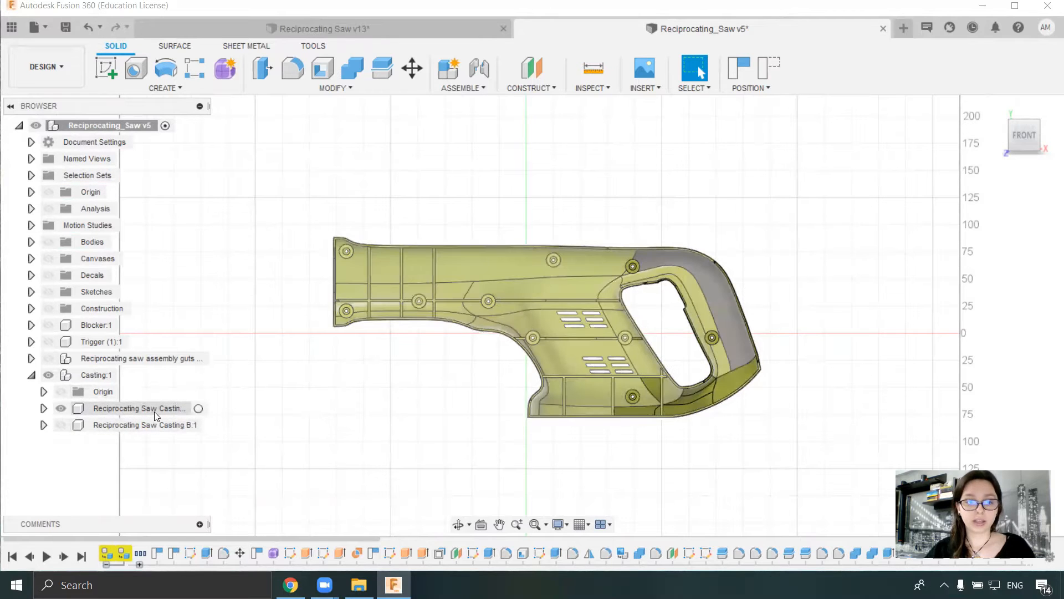
- Collapse the browser tree and turn off the layout grid behind the front view of Casting A
scroll(453, 346, up, 2)
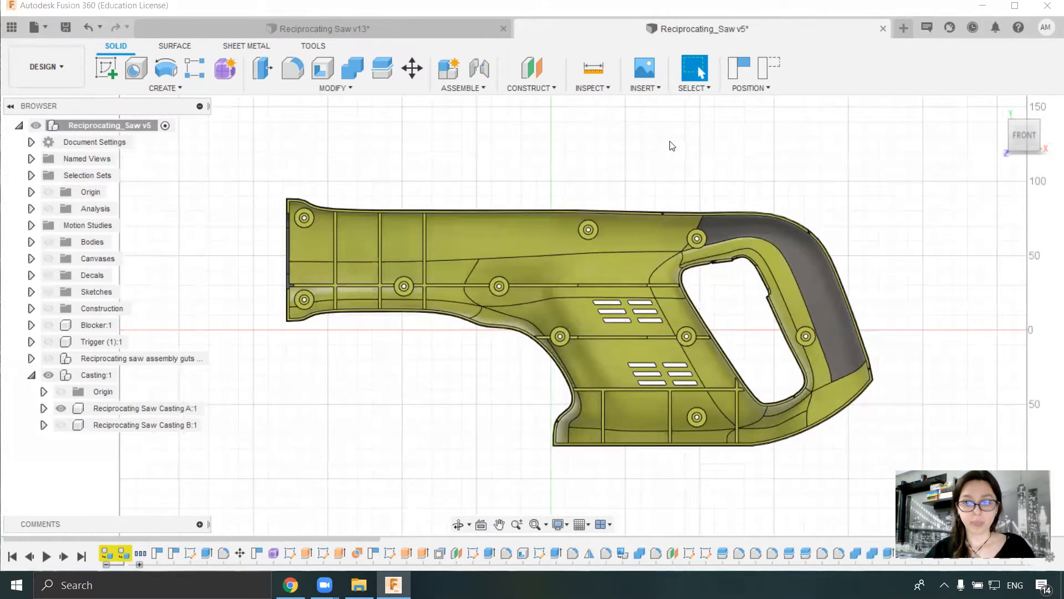
scroll(735, 157, up, 1)
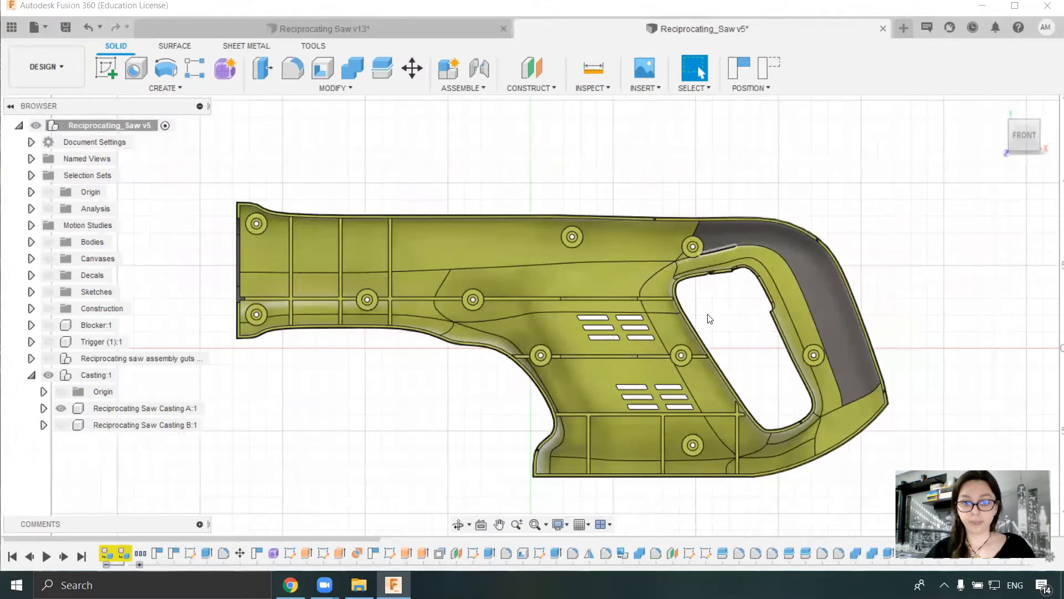
click(18, 125)
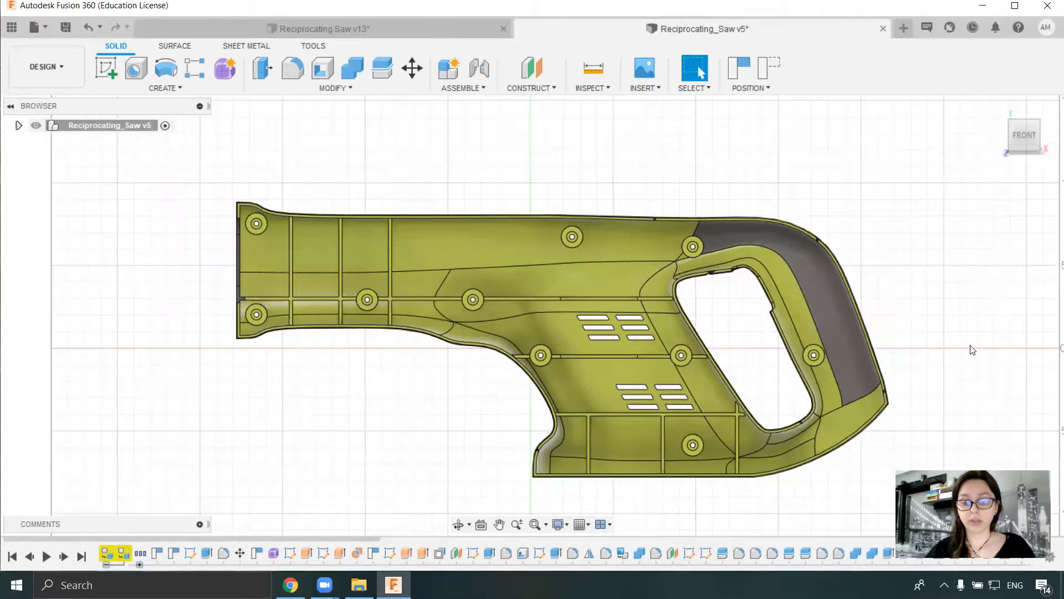
middle_drag(915, 304, 904, 223)
click(582, 524)
click(584, 440)
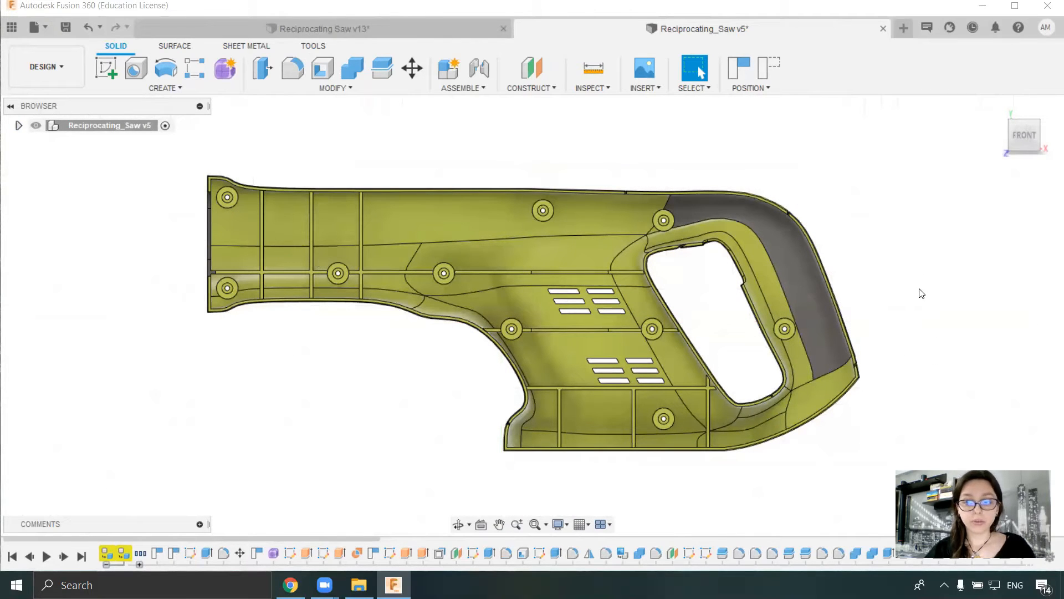
- Switch to Snipping Tool and capture a rectangular snip around the whole front view of Casting A
click(110, 585)
text(s)
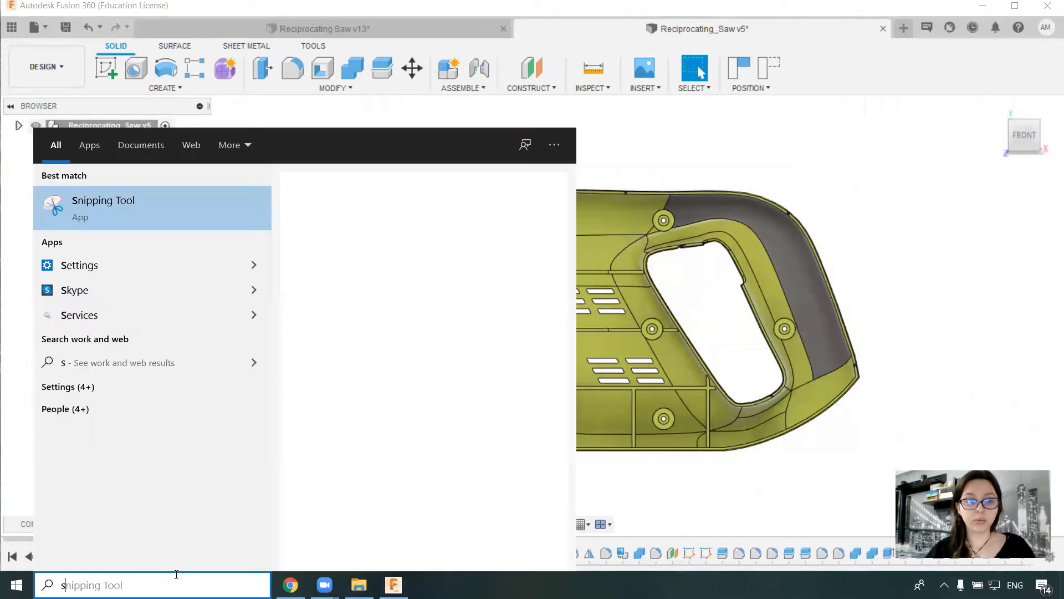
click(166, 223)
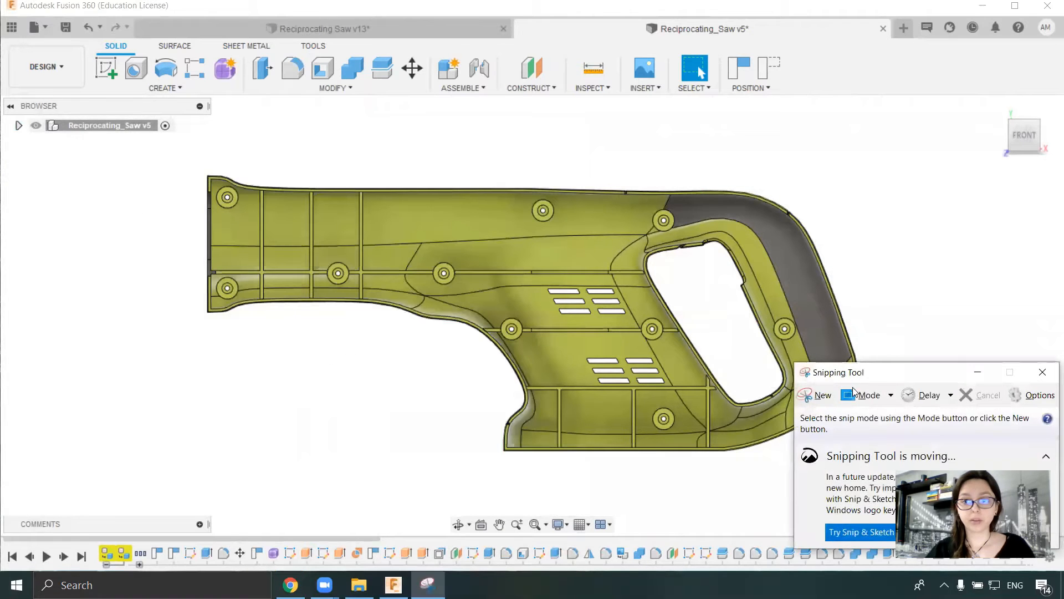
click(823, 395)
drag(172, 136, 883, 497)
- Save the snip to the Desktop as a PNG named RS-Casting-Inside-Canvas, and minimize Snipping Tool
right_click(567, 275)
click(604, 307)
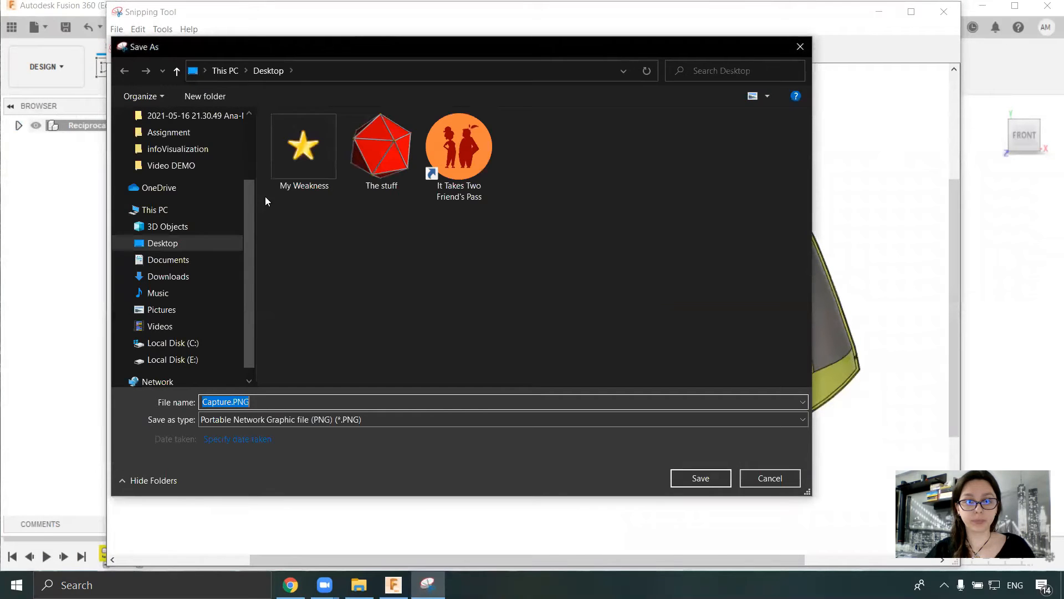
text(S)
key(BackSpace)
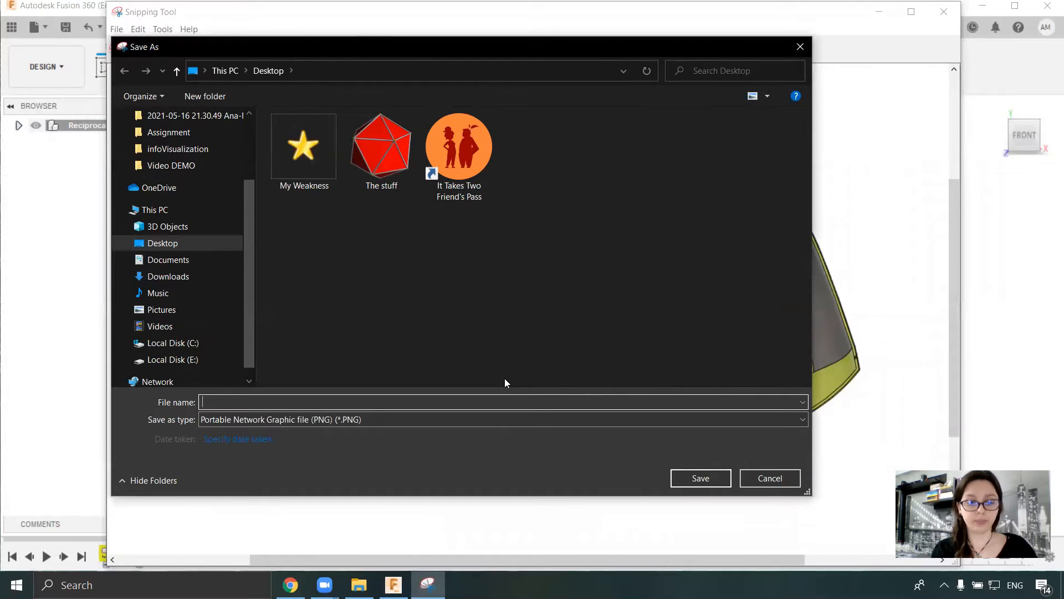
text(RS-Casting-Inside-Canvas)
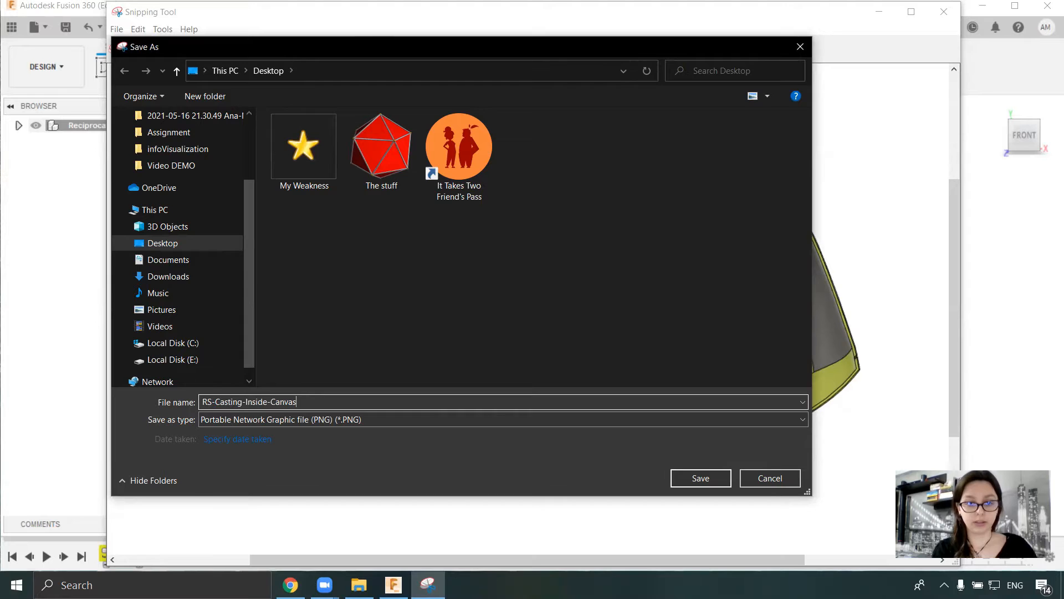
key(Return)
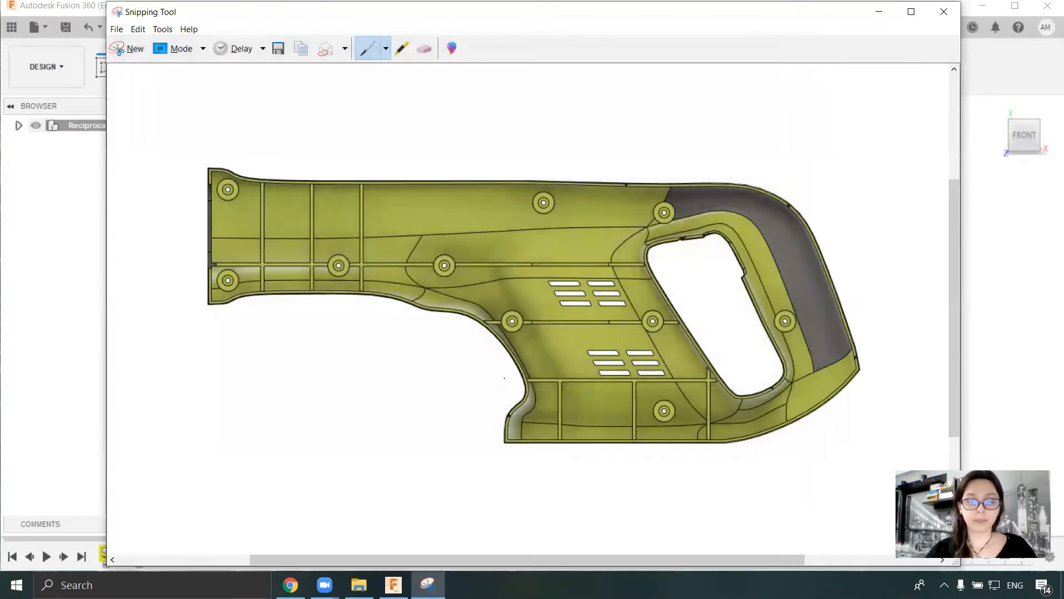
click(878, 11)
- Examine the depth of Casting A's ribs and screw bosses from an angle and from above, ending at the front view
shift+middle_drag(839, 166, 813, 206)
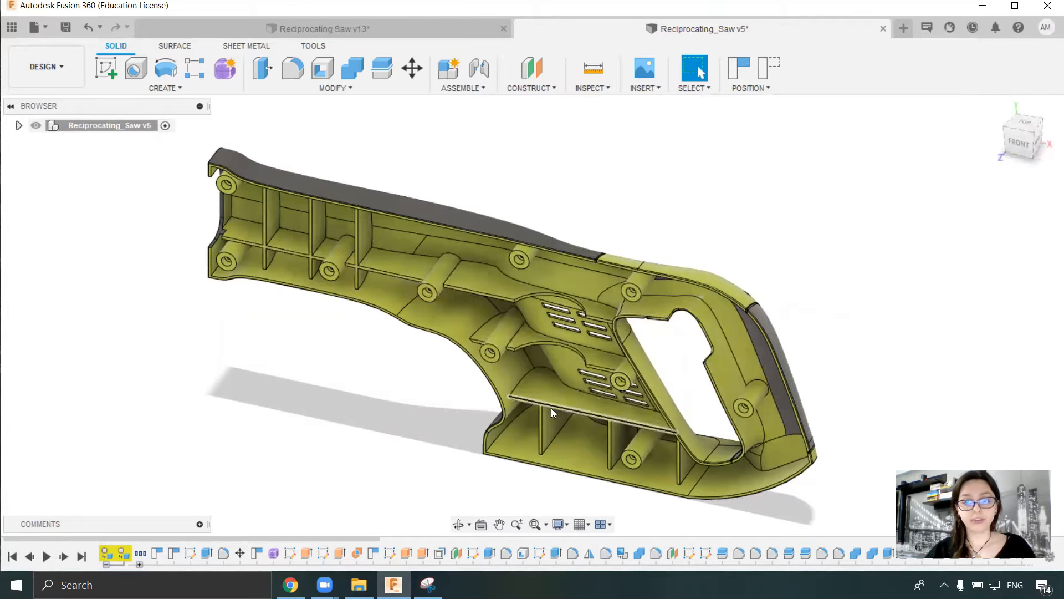
scroll(476, 324, up, 2)
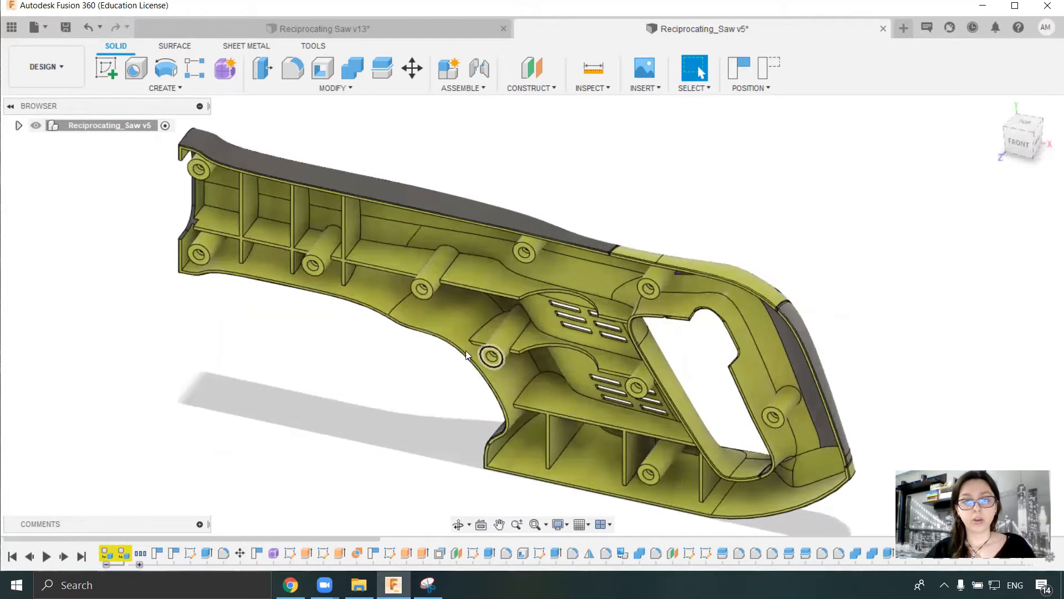
scroll(352, 255, up, 2)
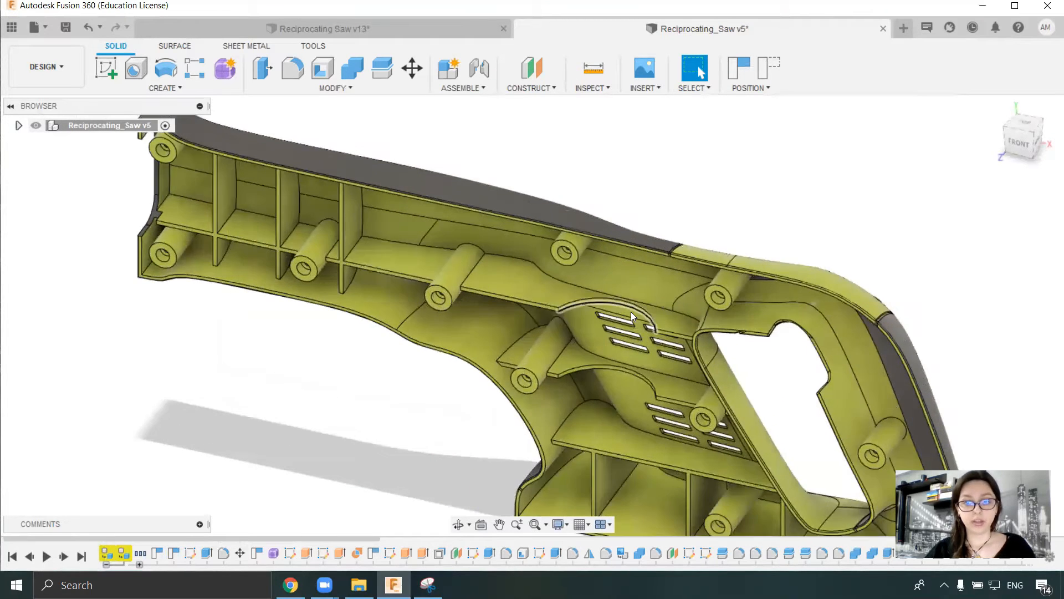
scroll(573, 317, down, 4)
middle_drag(684, 211, 617, 195)
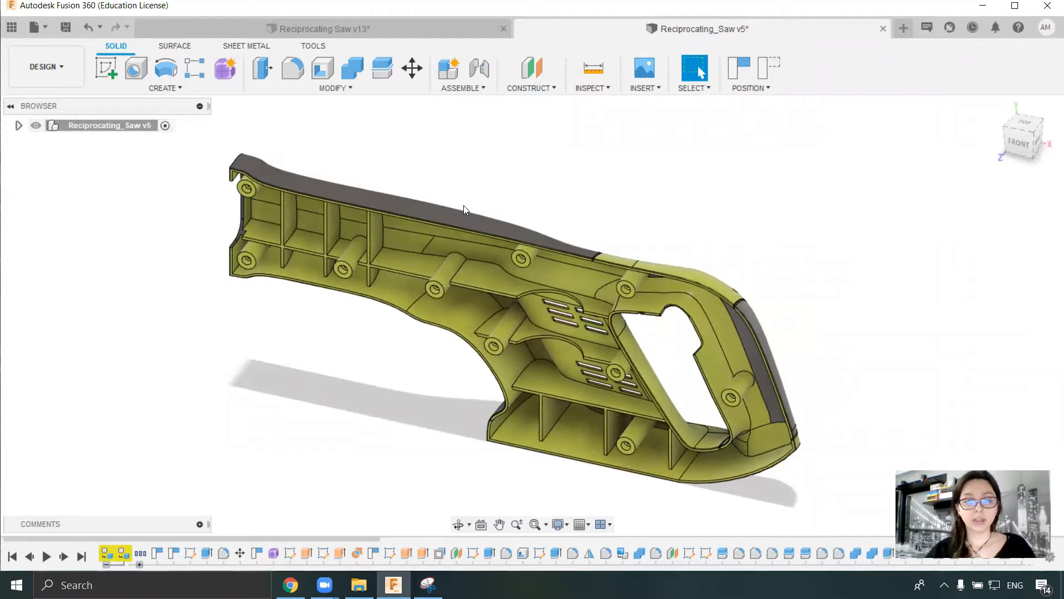
click(1025, 124)
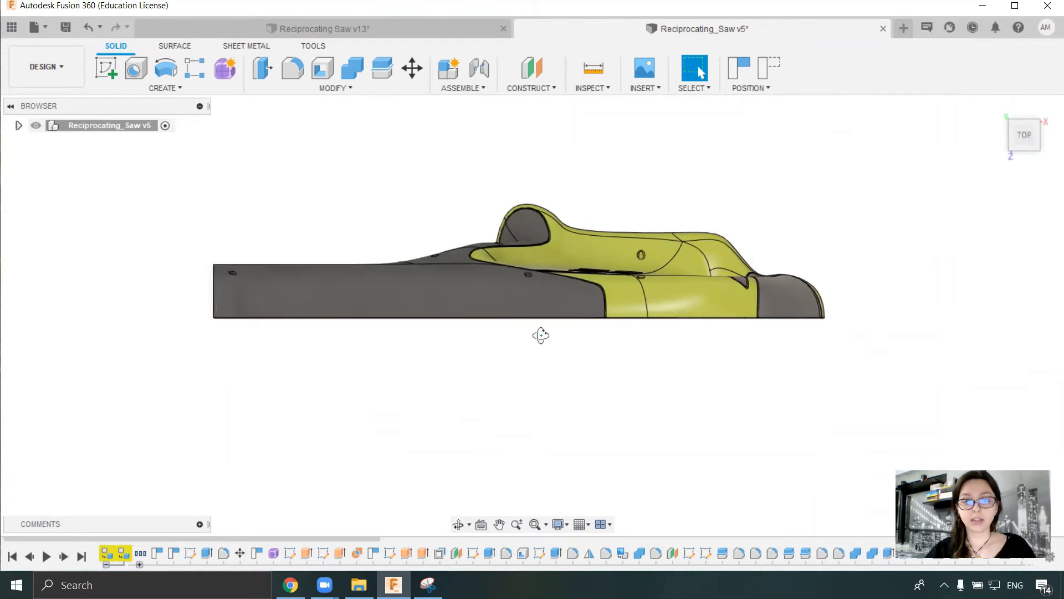
shift+middle_drag(542, 356, 532, 310)
click(1029, 148)
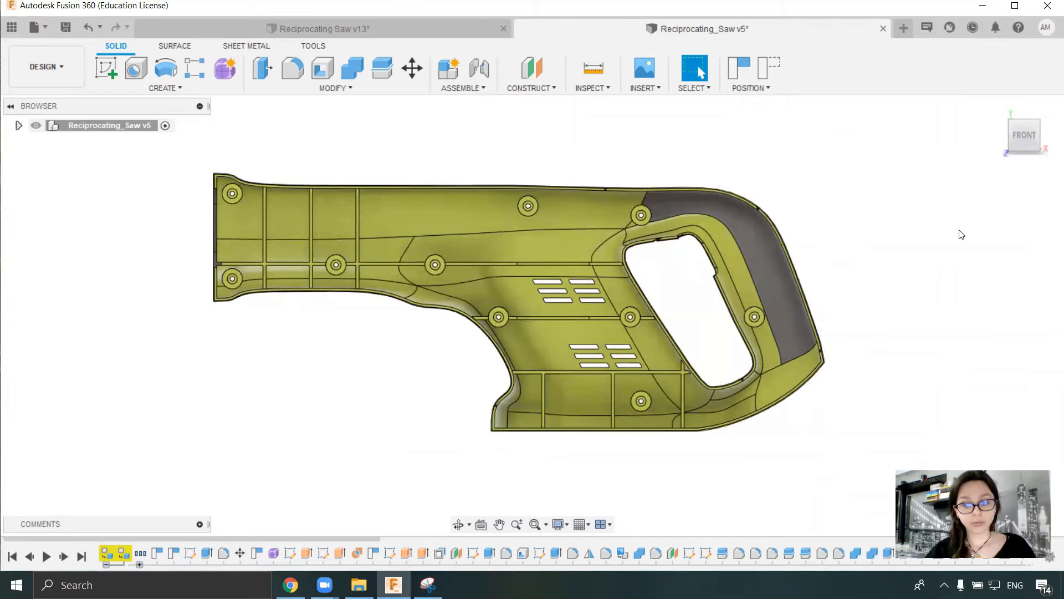
click(553, 89)
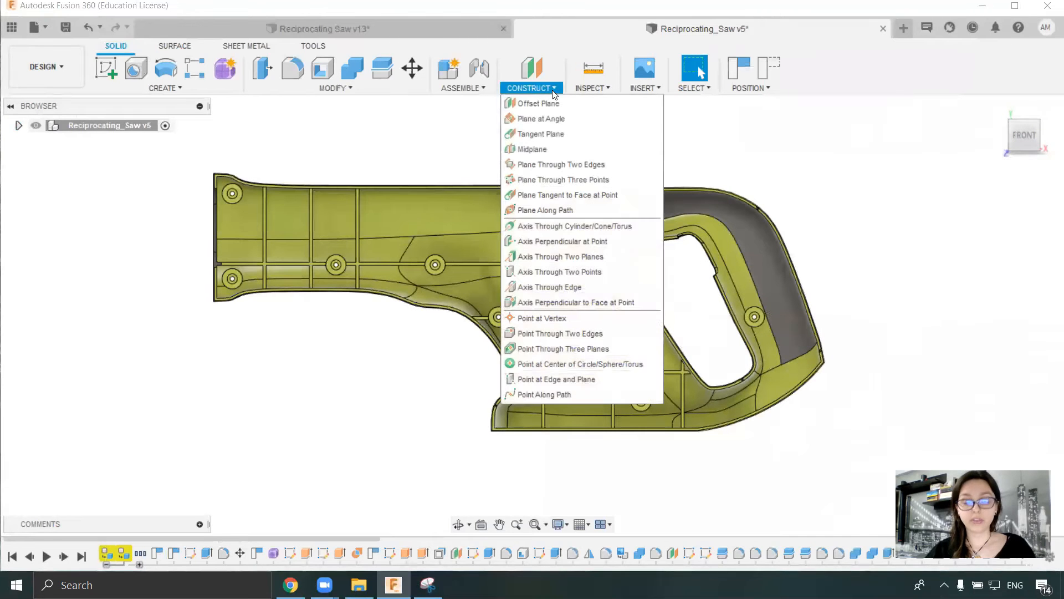
click(553, 91)
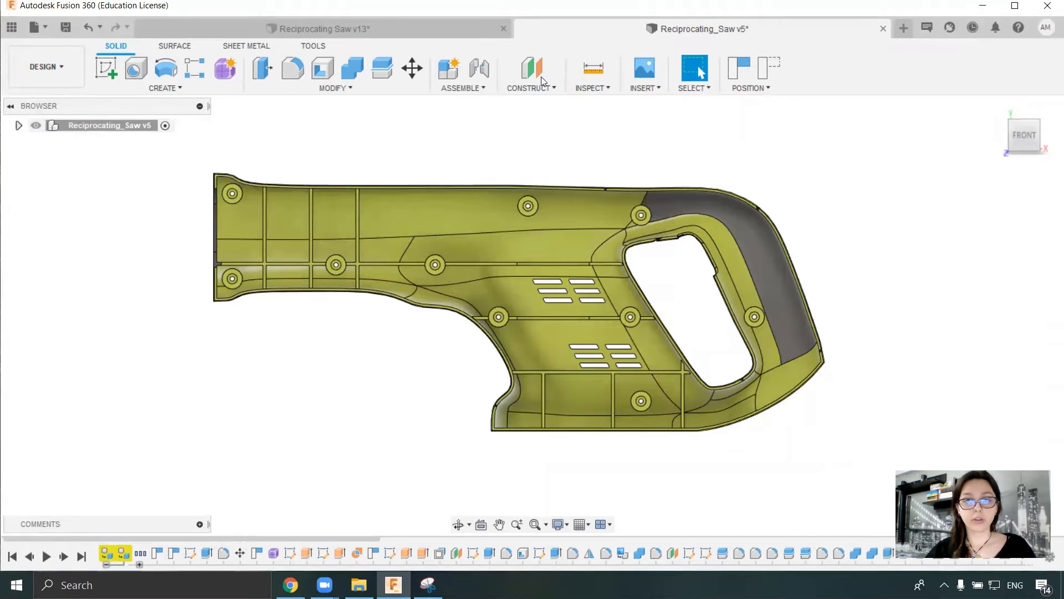
click(329, 91)
click(330, 92)
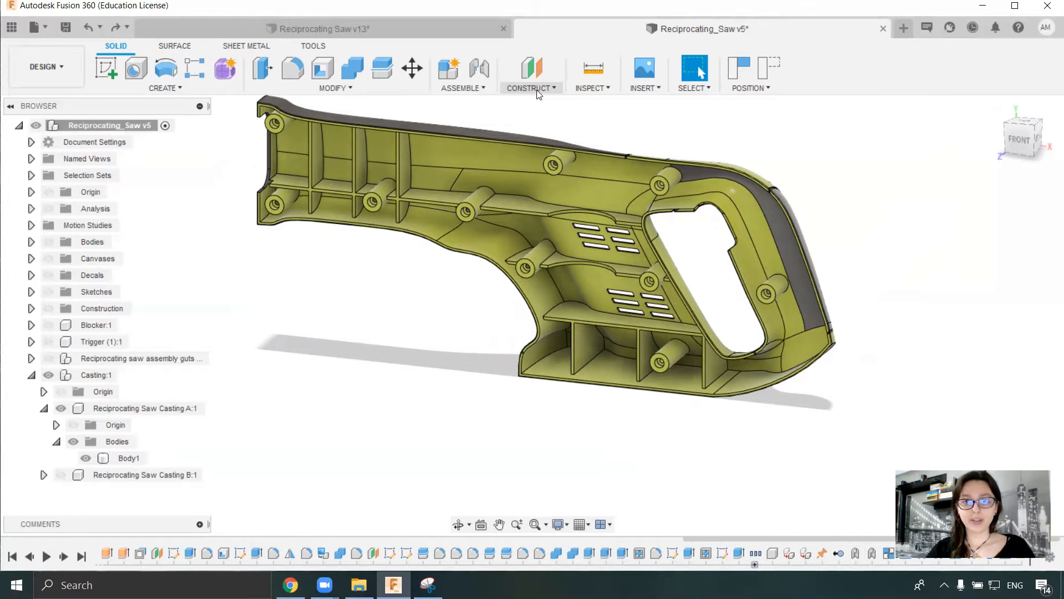
- Create an offset plane 45 mm above the horizontal origin plane, with the construction folder made visible
click(537, 92)
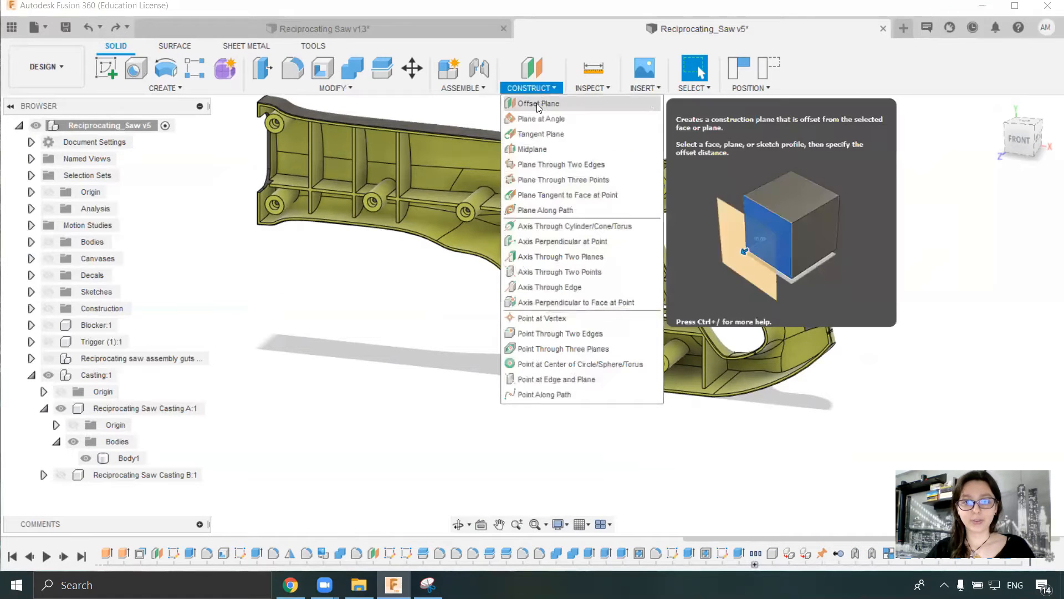
click(578, 105)
click(561, 314)
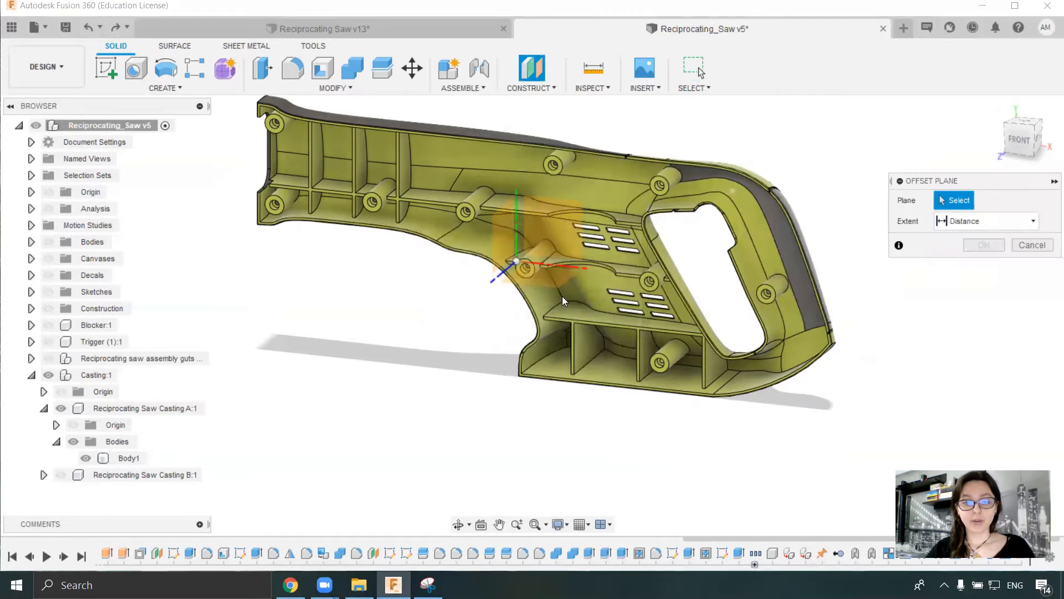
click(546, 276)
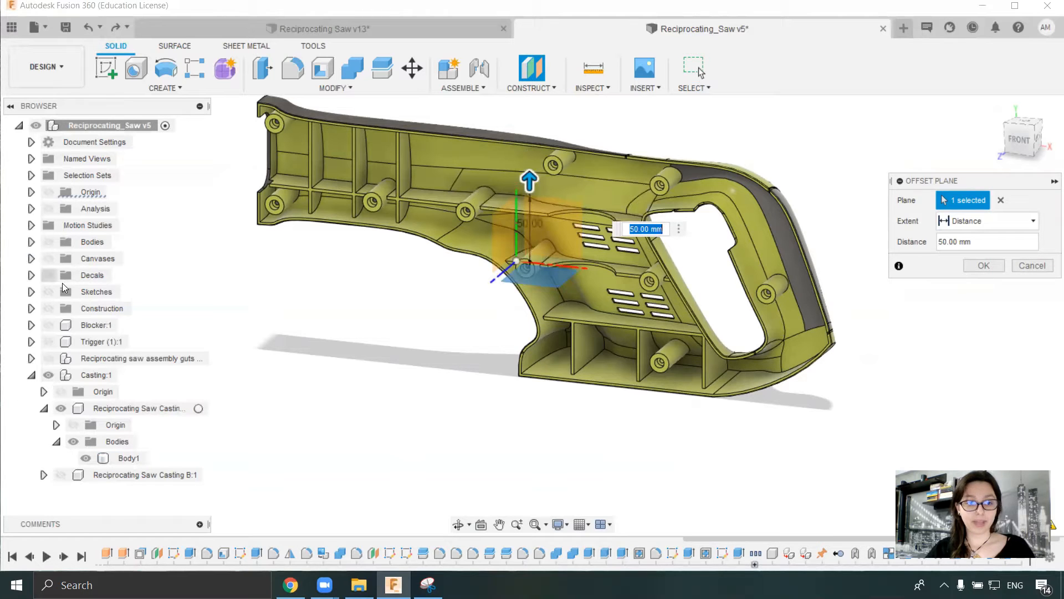
click(48, 309)
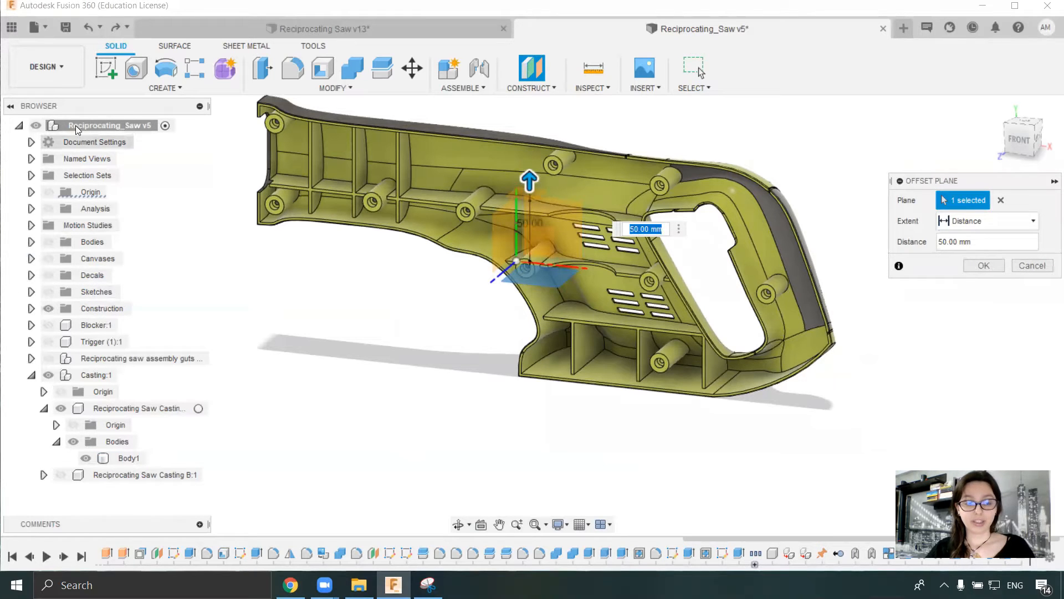
click(19, 127)
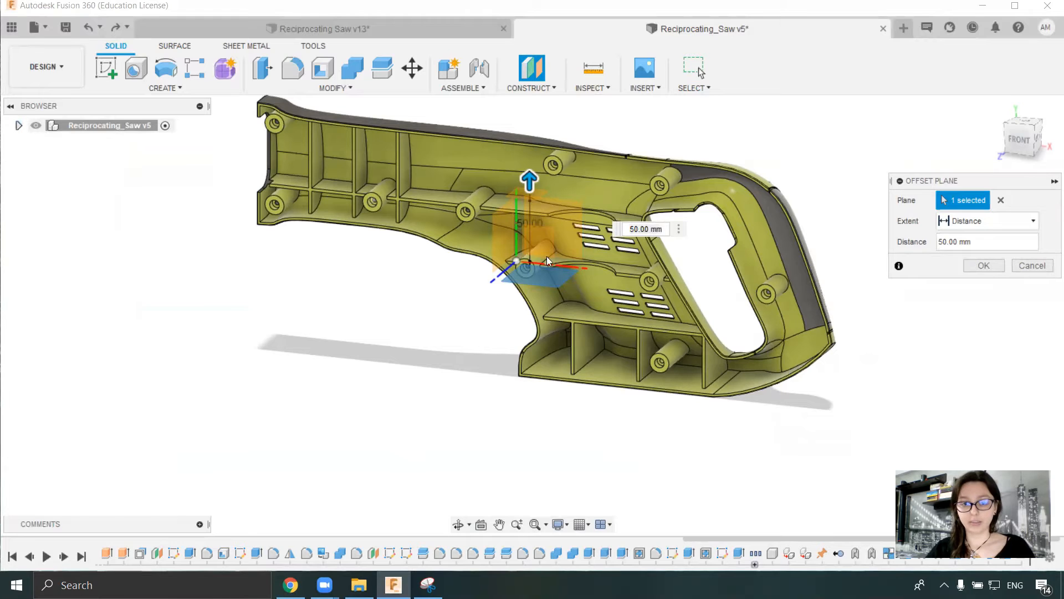
drag(527, 192, 552, 160)
click(1018, 140)
text(45)
key(Return)
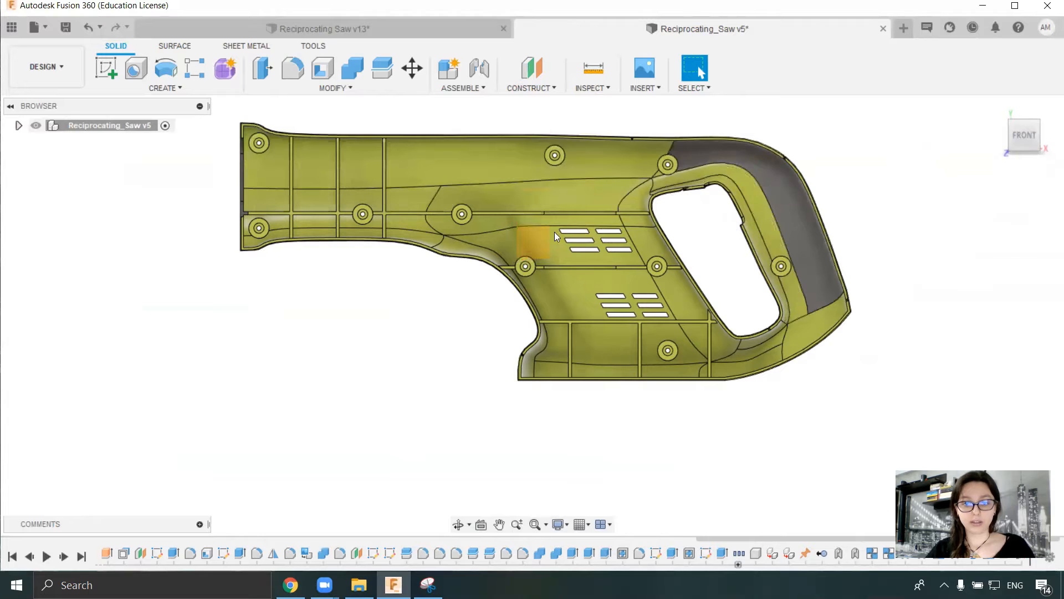
- Hide Plane14 in the construction folder and collapse the browser tree
shift+middle_drag(835, 317, 787, 277)
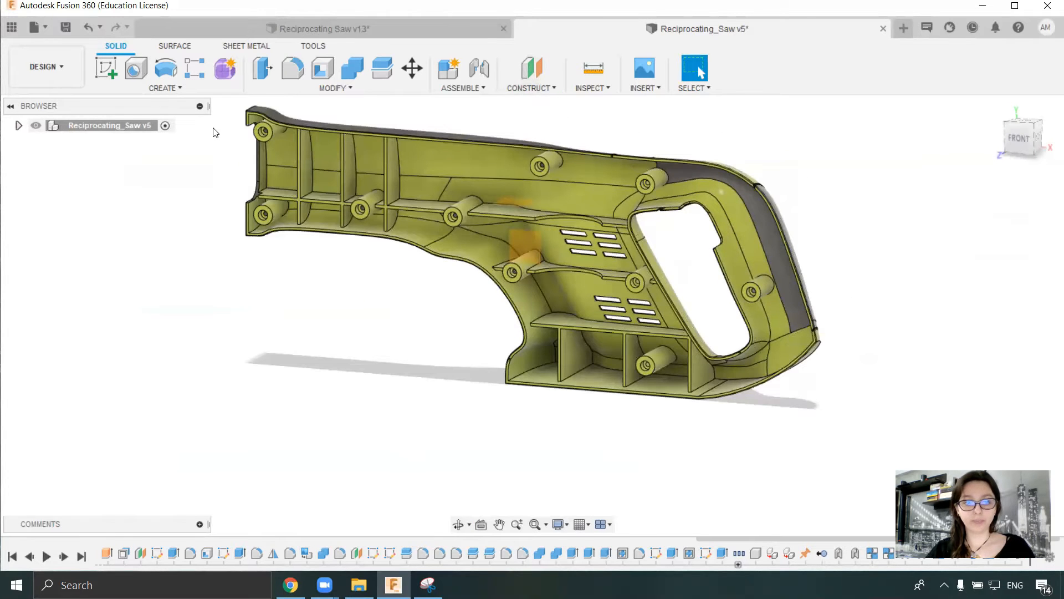
click(19, 125)
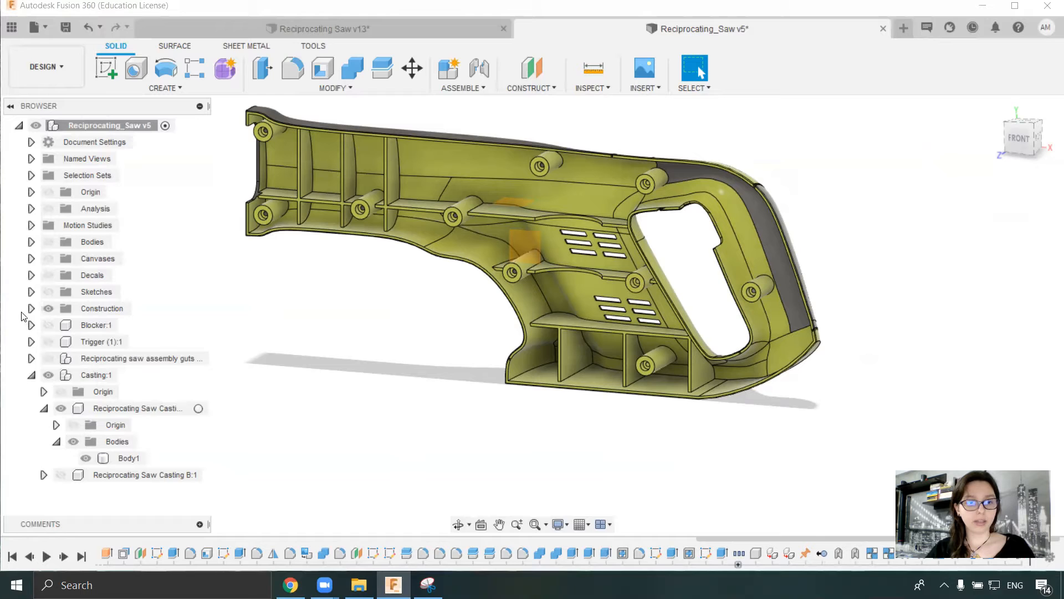
click(32, 308)
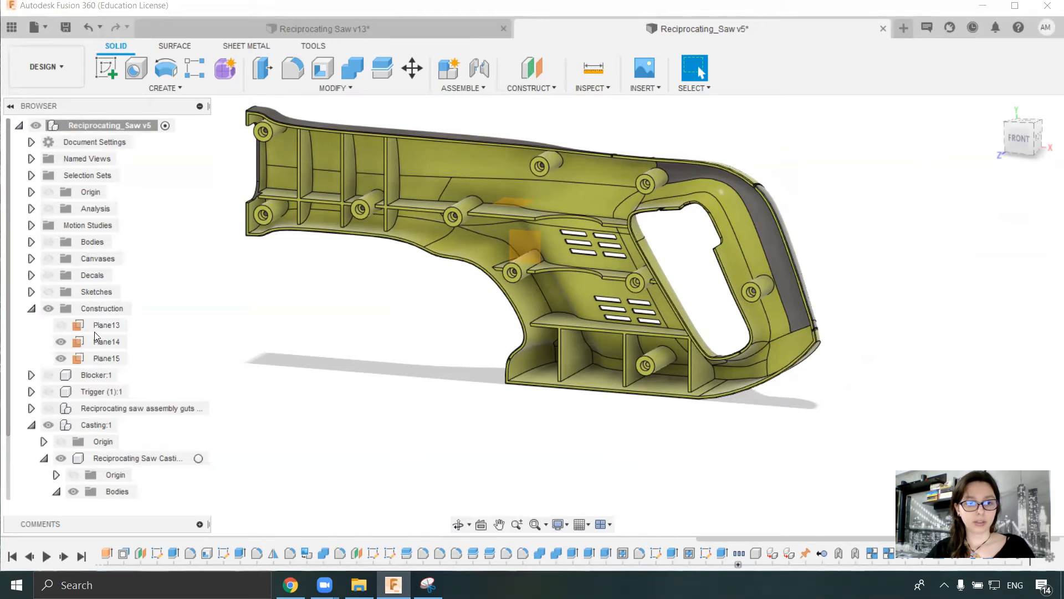
click(58, 342)
click(32, 308)
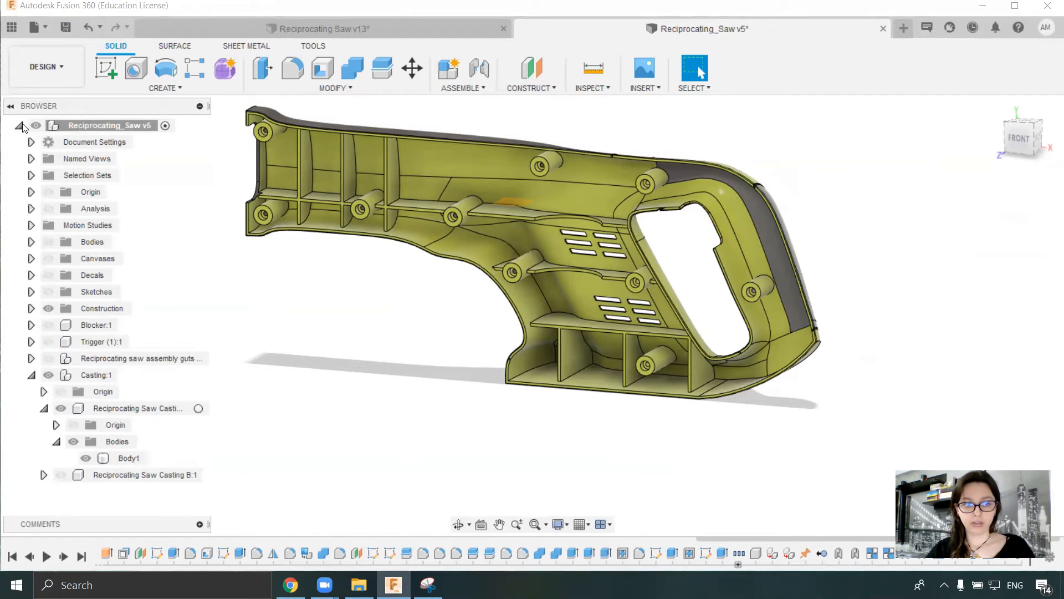
click(19, 125)
- Create a second offset plane 20 mm above the horizontal origin plane
click(530, 89)
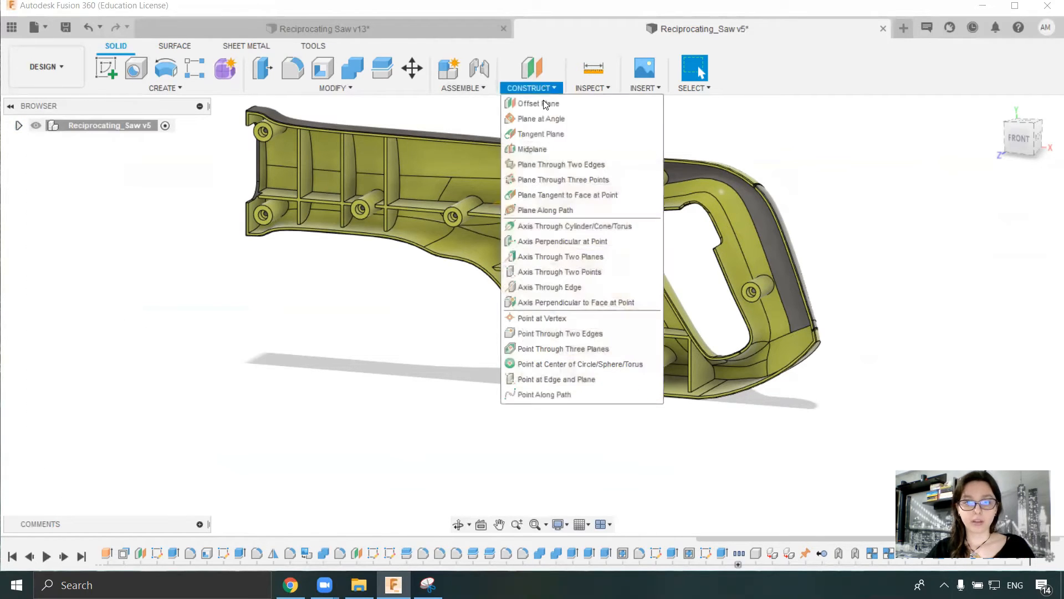
click(548, 106)
click(533, 274)
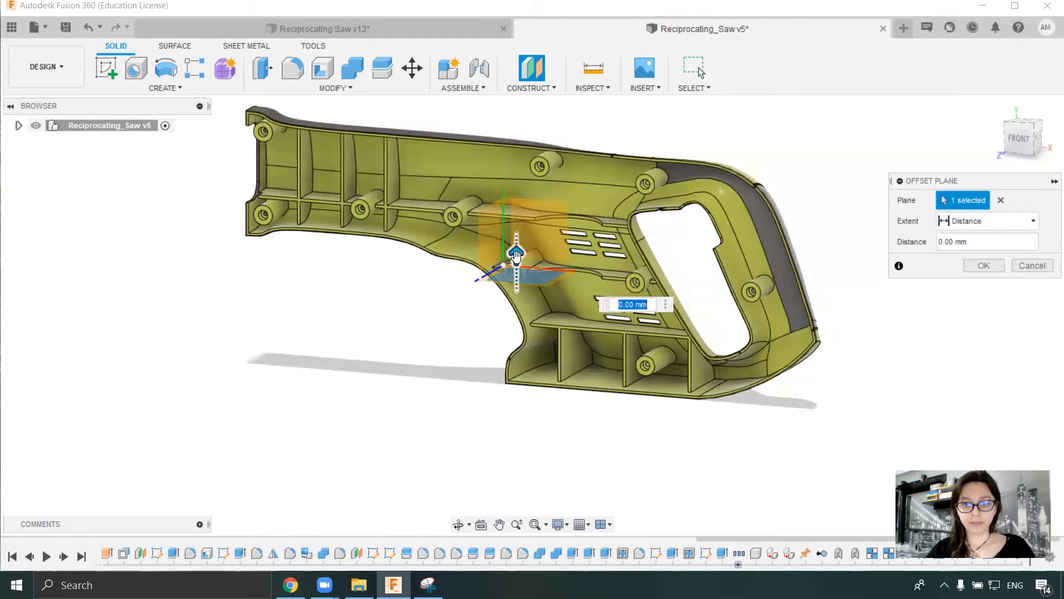
key(Return)
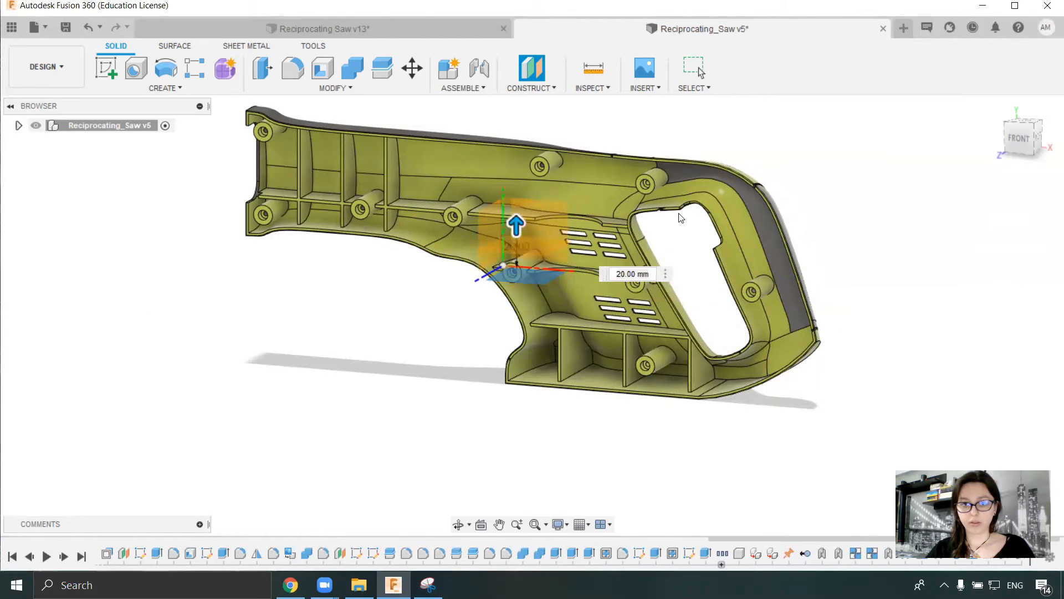
- Create a third offset plane at -10 mm from the horizontal origin plane and check its placement against the casting
click(529, 88)
click(546, 103)
click(534, 270)
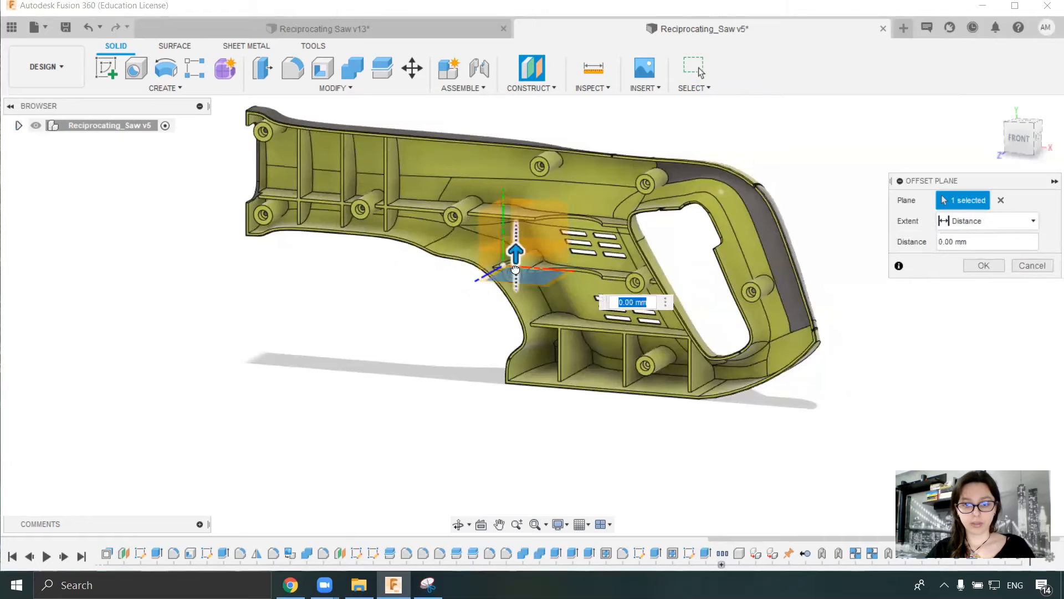
drag(516, 274, 515, 259)
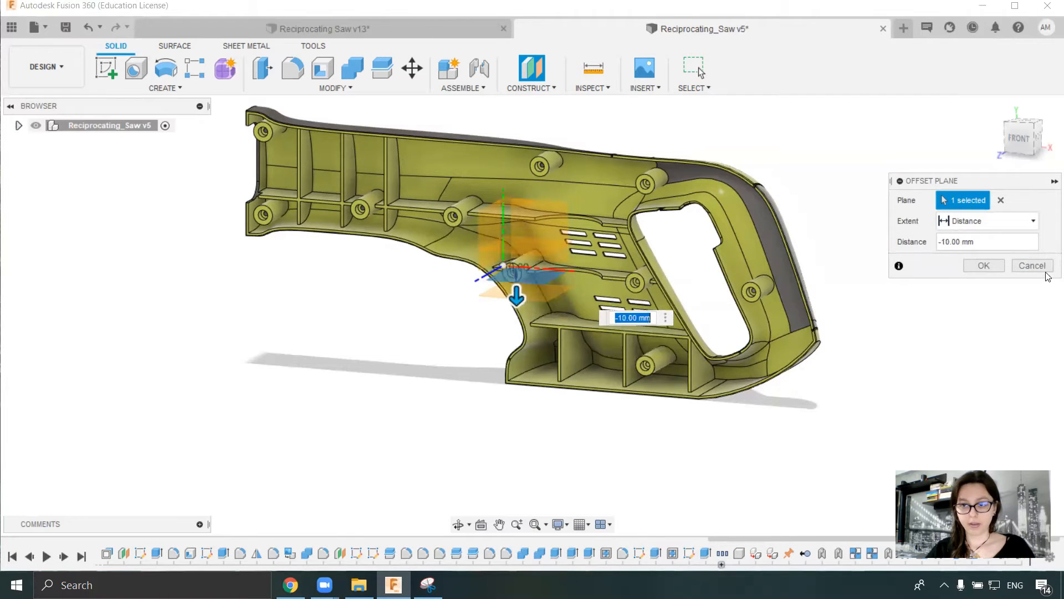
click(984, 265)
click(1014, 135)
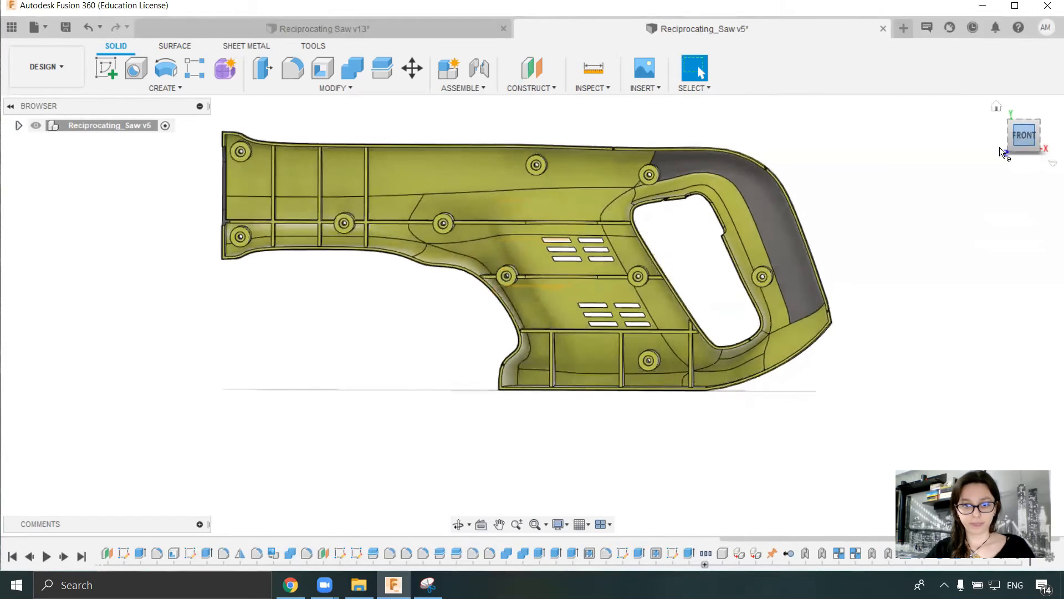
shift+middle_drag(586, 252, 531, 297)
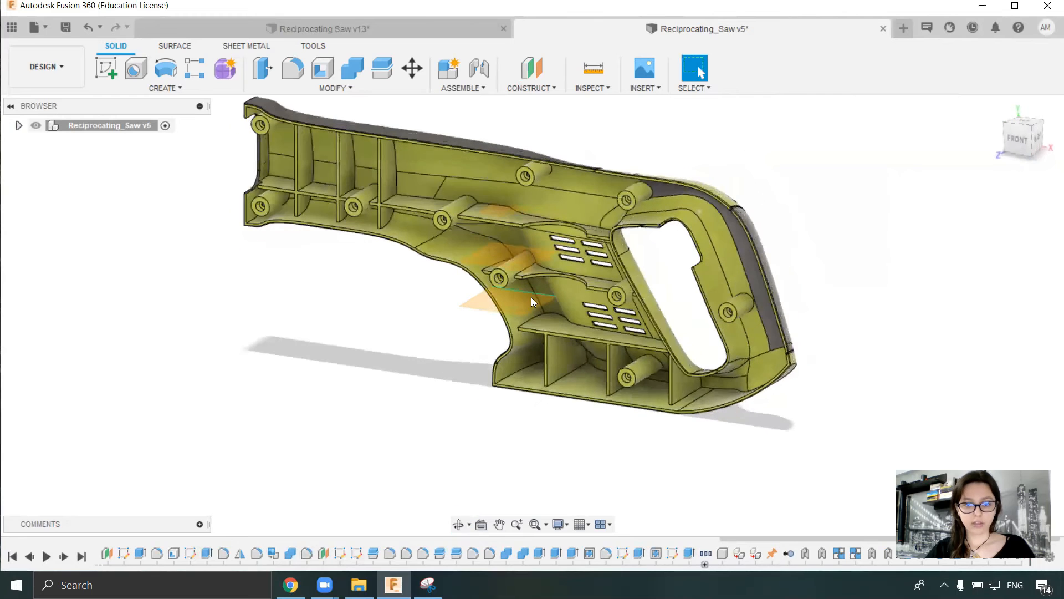
right_click(511, 302)
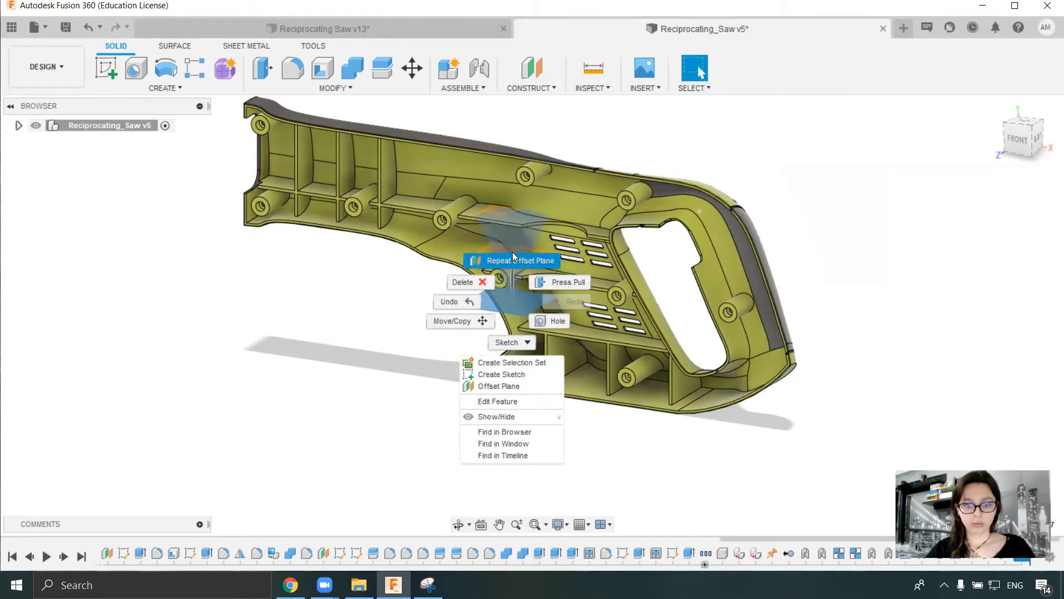
click(460, 321)
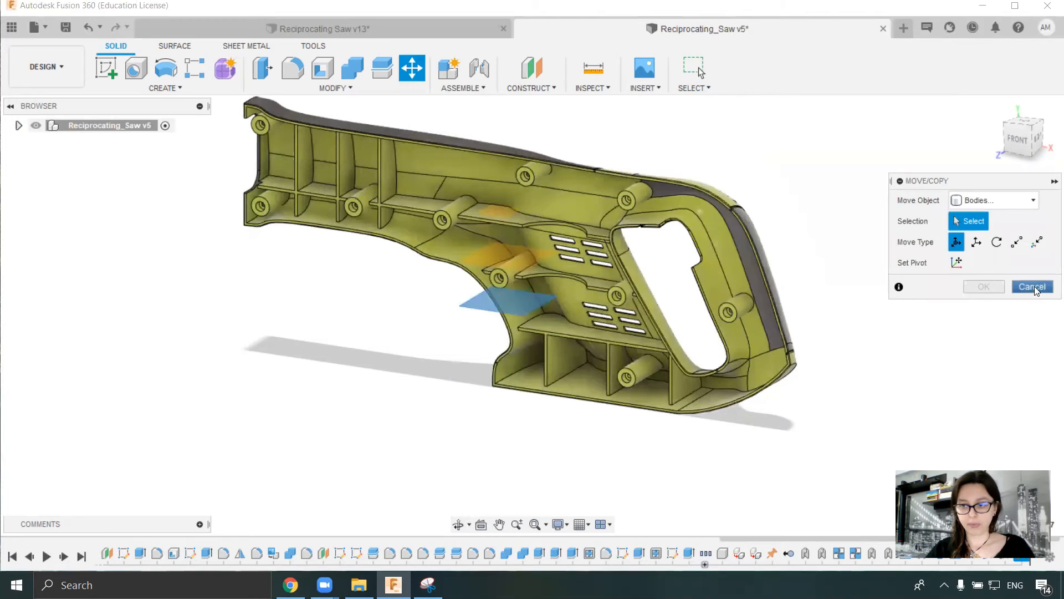
click(1032, 286)
- Edit the lowest offset plane so its distance is -20 mm, and return to the front view
right_click(515, 300)
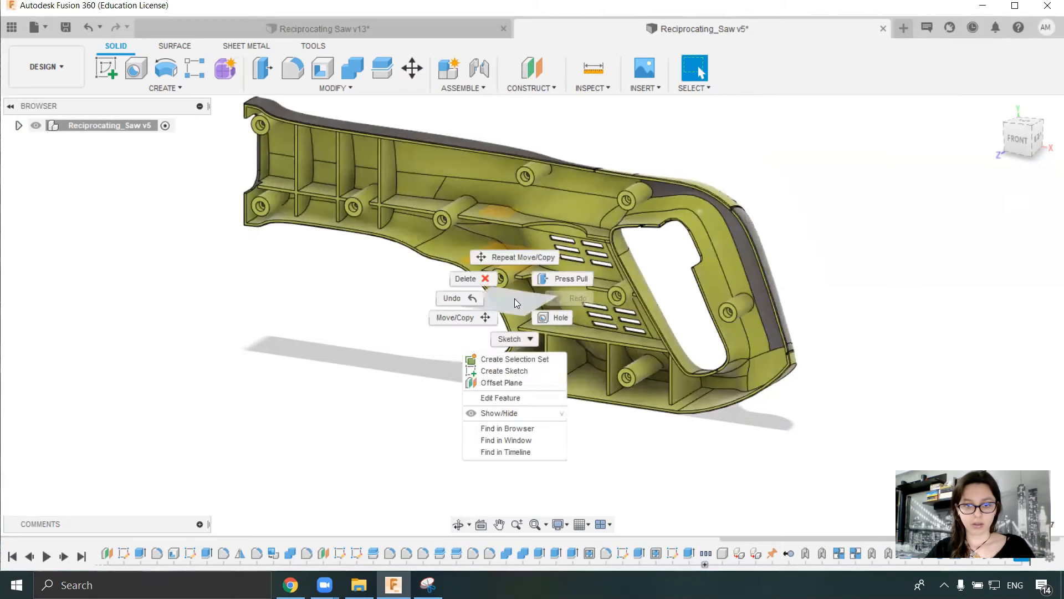
click(500, 397)
drag(499, 307, 499, 322)
click(984, 265)
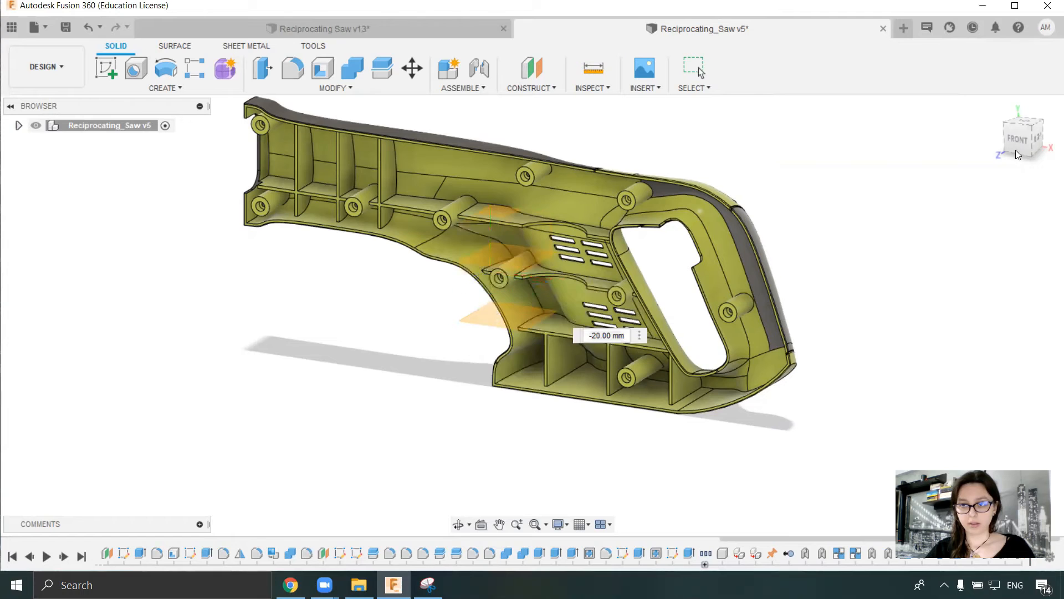
click(1013, 143)
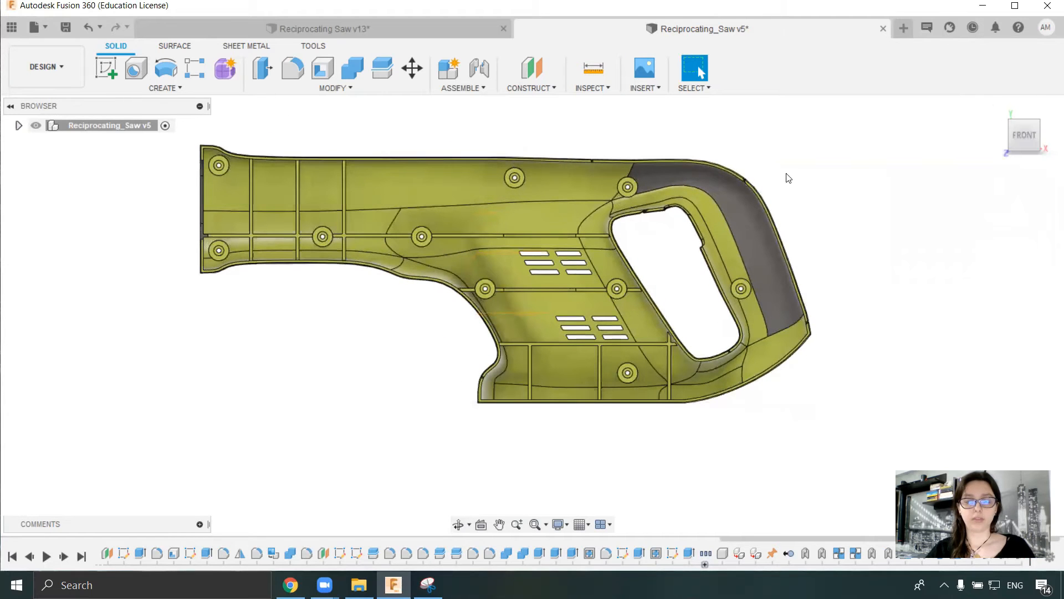
- Split the Casting A body with the three horizontal offset planes as splitting tools
click(464, 89)
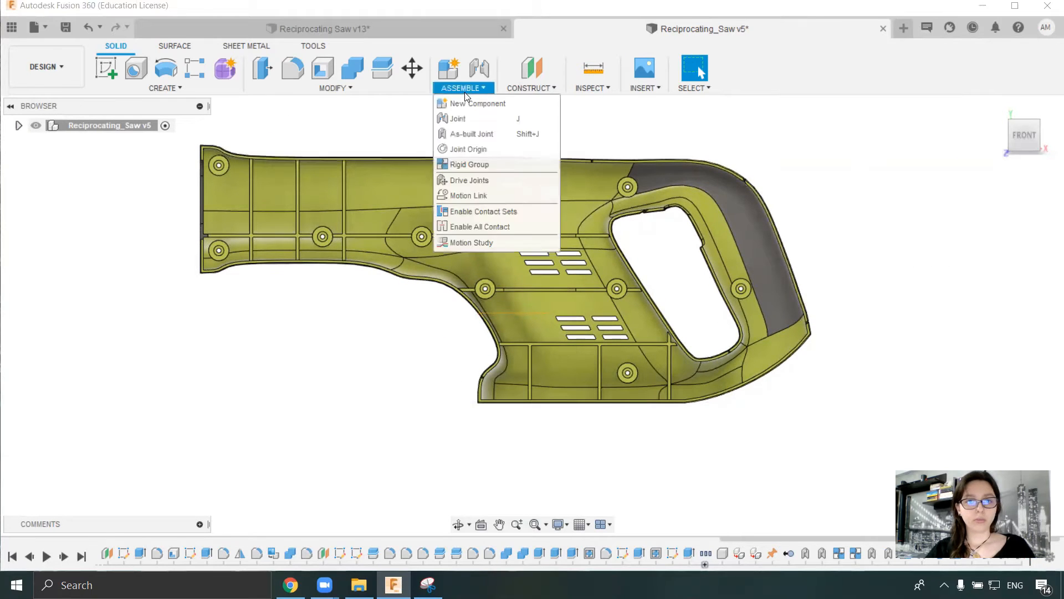
click(383, 68)
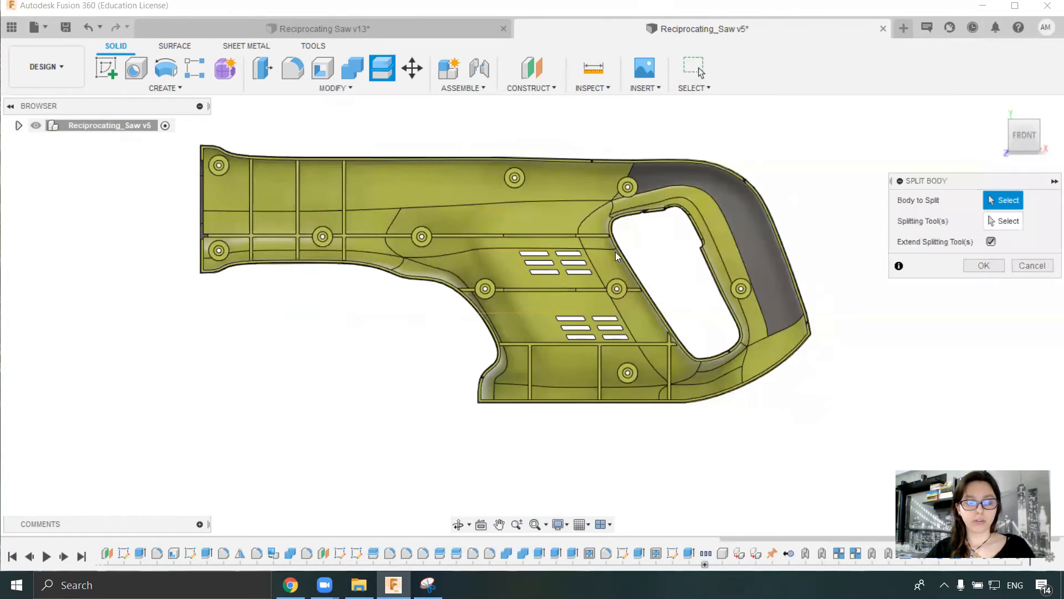
click(631, 205)
shift+middle_drag(865, 209, 366, 270)
click(486, 285)
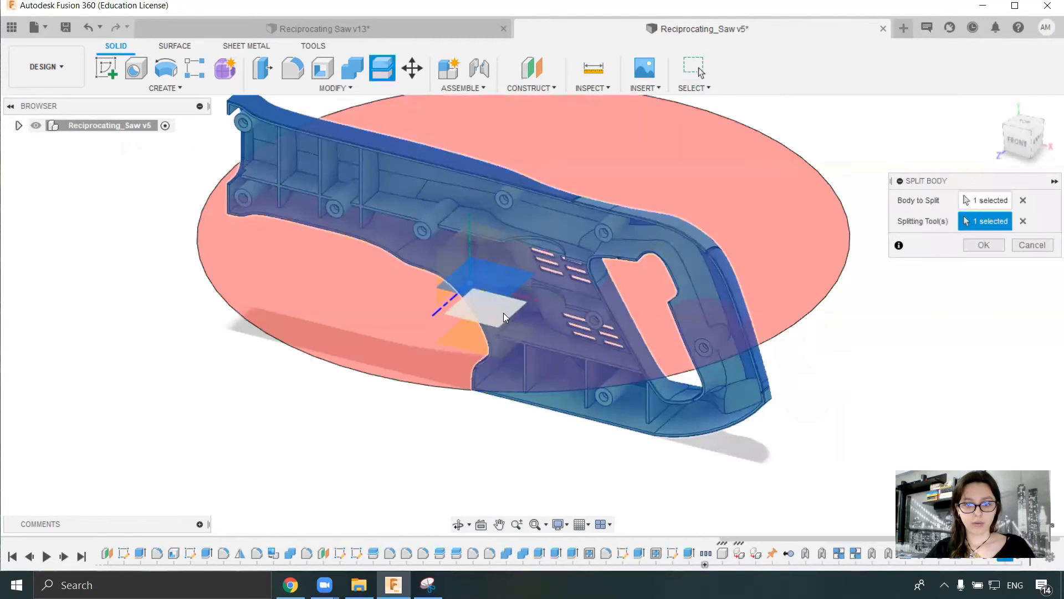
click(495, 338)
shift+middle_drag(495, 338, 663, 365)
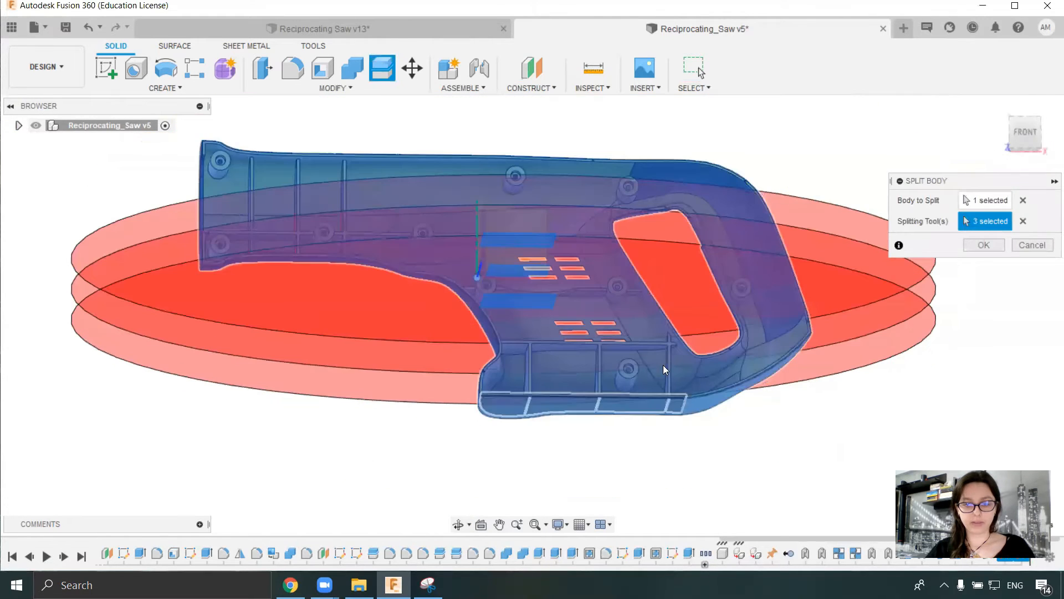
click(992, 248)
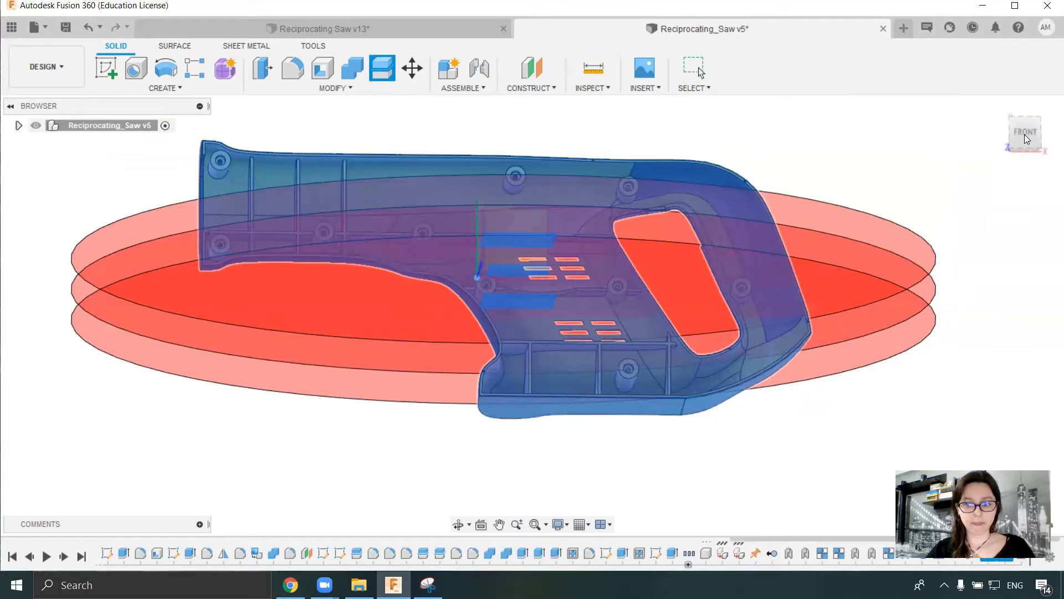
click(1023, 135)
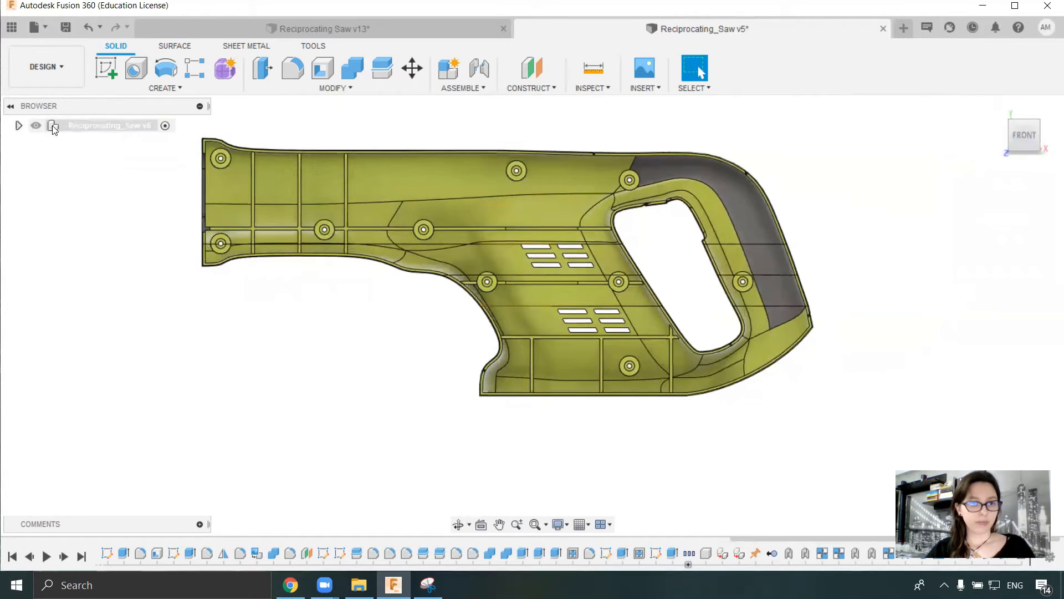
- Hide the construction planes and toggle the visibility of Body6, Body5 and Body1 to identify the split pieces of Casting A
click(18, 126)
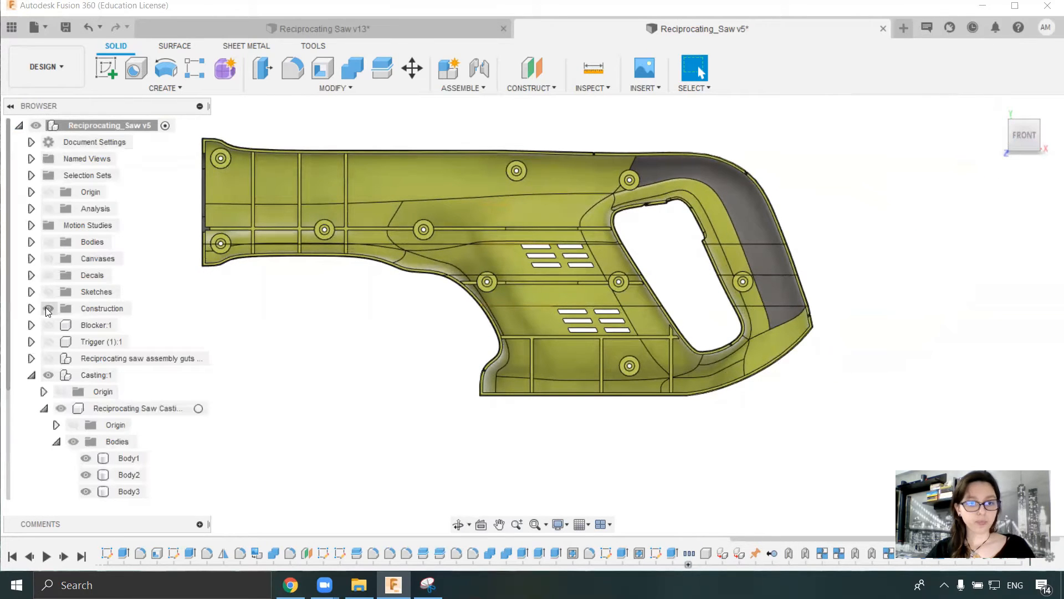
scroll(67, 401, down, 2)
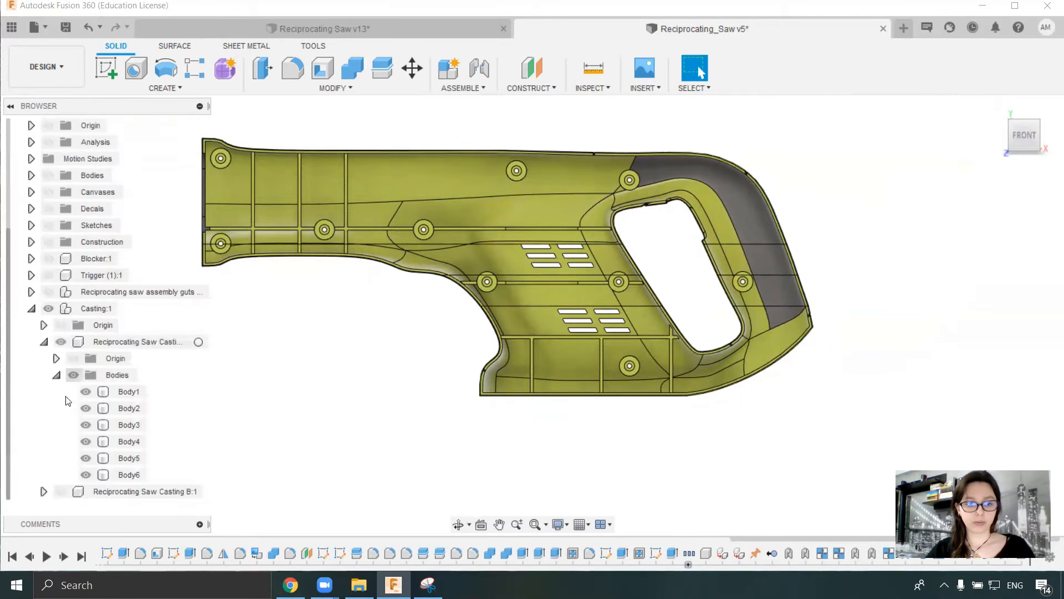
click(85, 474)
click(89, 475)
click(88, 475)
click(89, 474)
shift+middle_drag(593, 223, 594, 257)
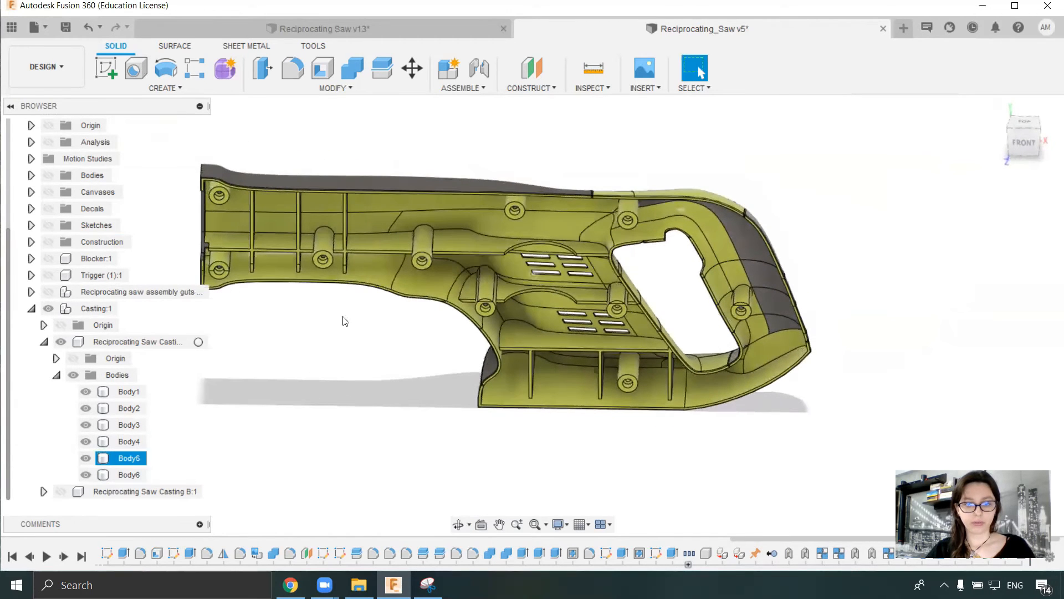
click(86, 457)
click(87, 459)
click(86, 391)
click(86, 391)
- Hide Body2 through Body5 of Casting A, leaving only Body1 and Body6 displayed
click(86, 407)
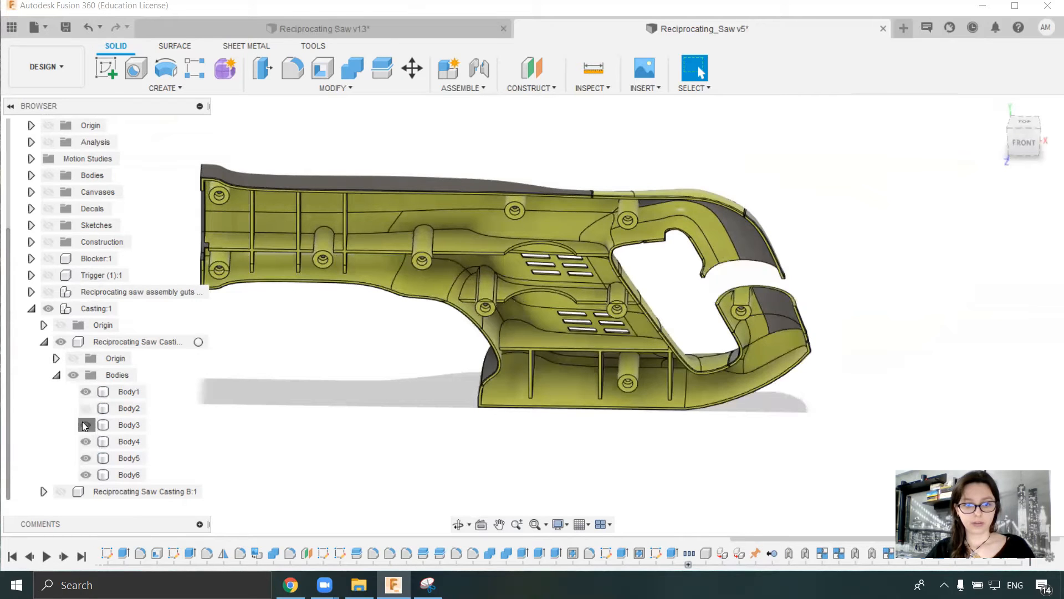
click(86, 425)
click(86, 441)
click(85, 458)
click(86, 475)
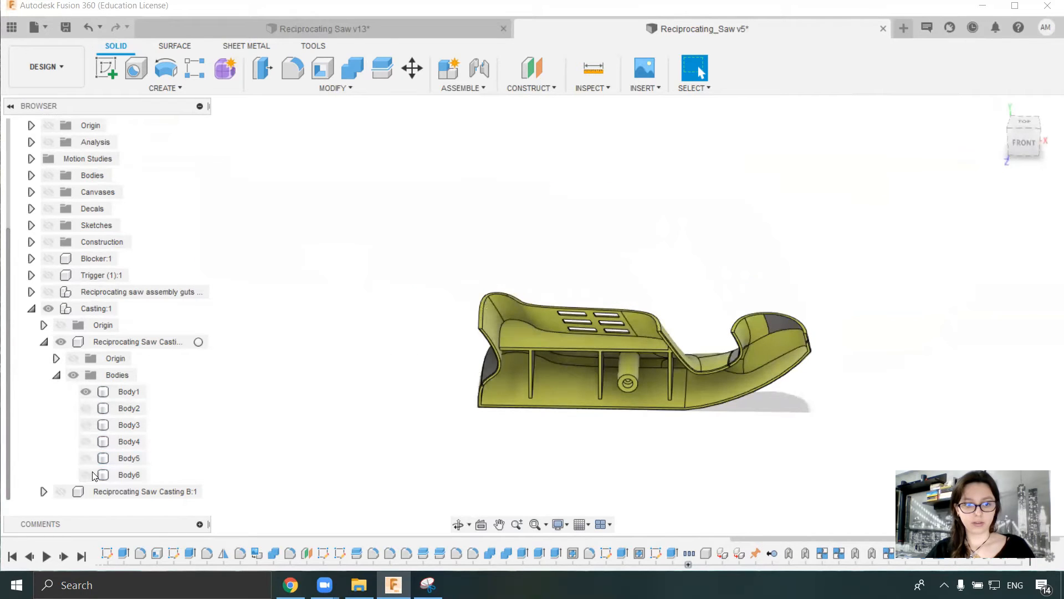
click(91, 474)
click(91, 475)
click(85, 474)
- Split the upper casting body with Plane15 as the splitting tool
click(1024, 143)
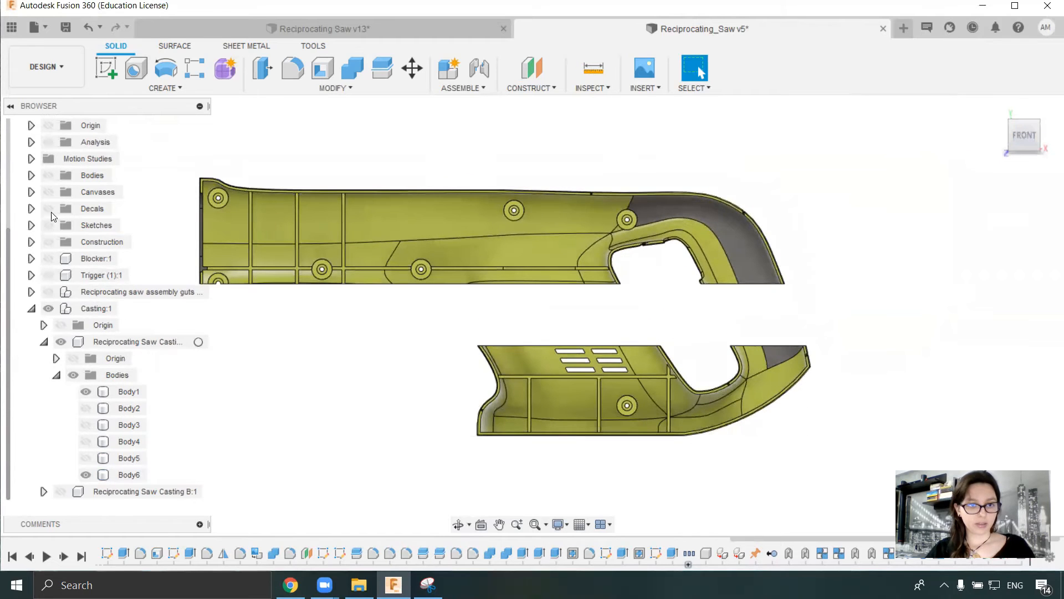
click(31, 242)
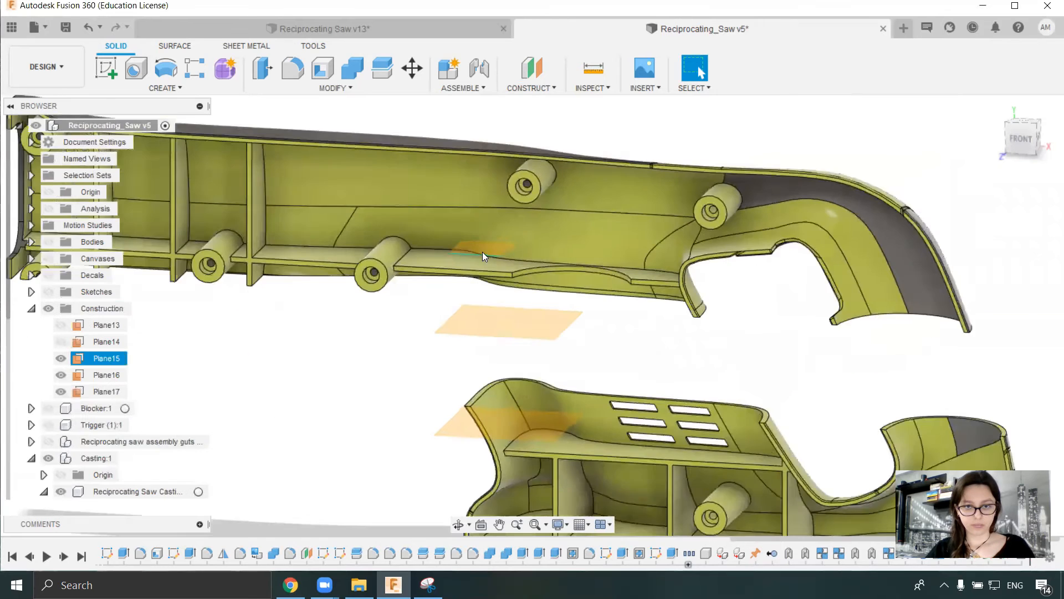
scroll(482, 251, up, 2)
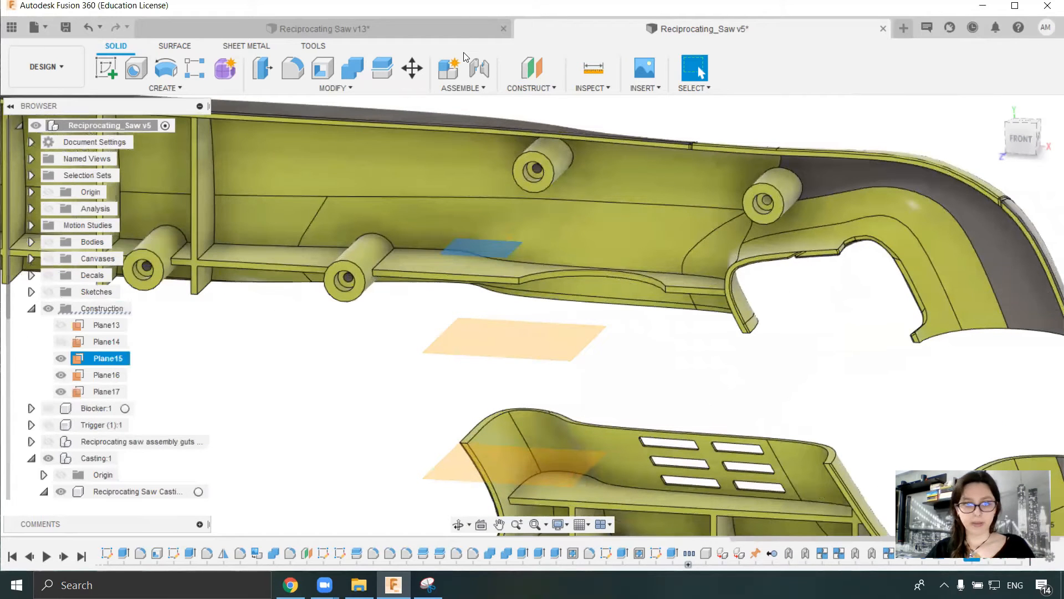
click(382, 67)
click(483, 162)
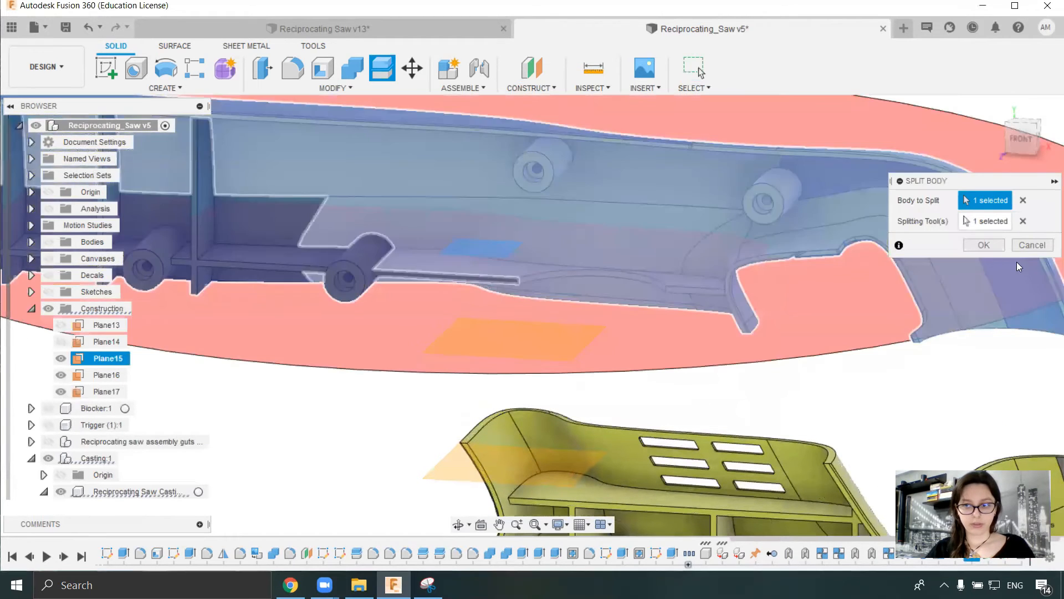
click(990, 247)
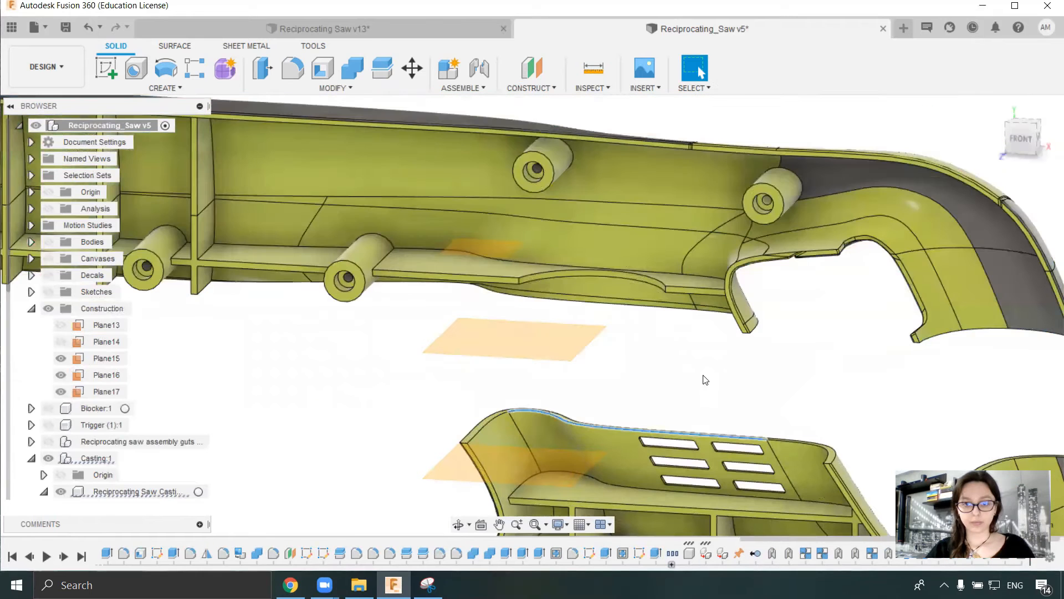
- Hide the construction planes and Body9, and look at the remaining casting pieces from the top view
click(50, 308)
scroll(105, 383, down, 5)
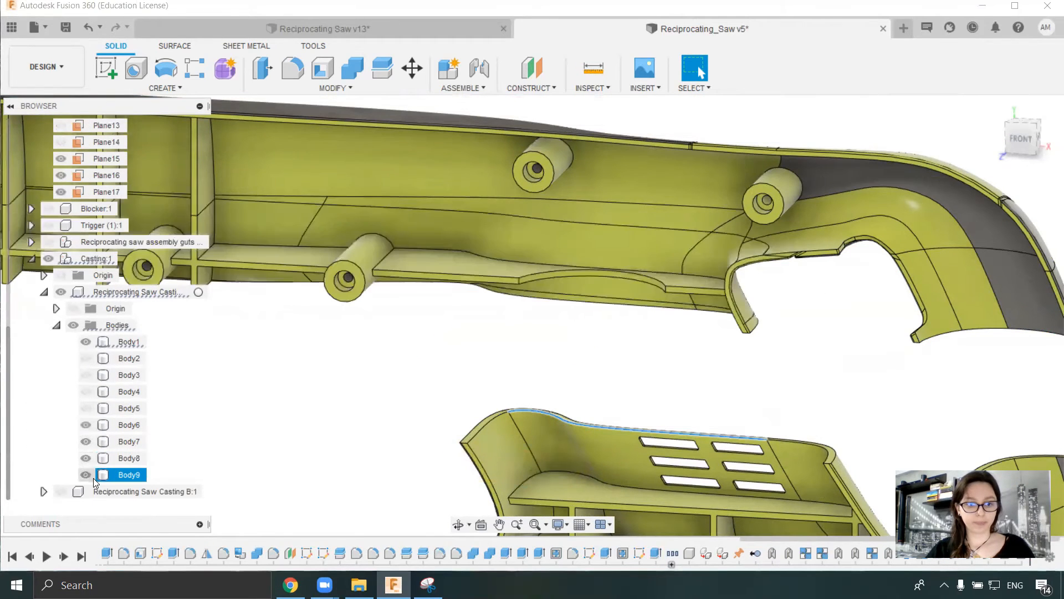
click(92, 474)
shift+middle_drag(587, 356, 901, 178)
click(1023, 133)
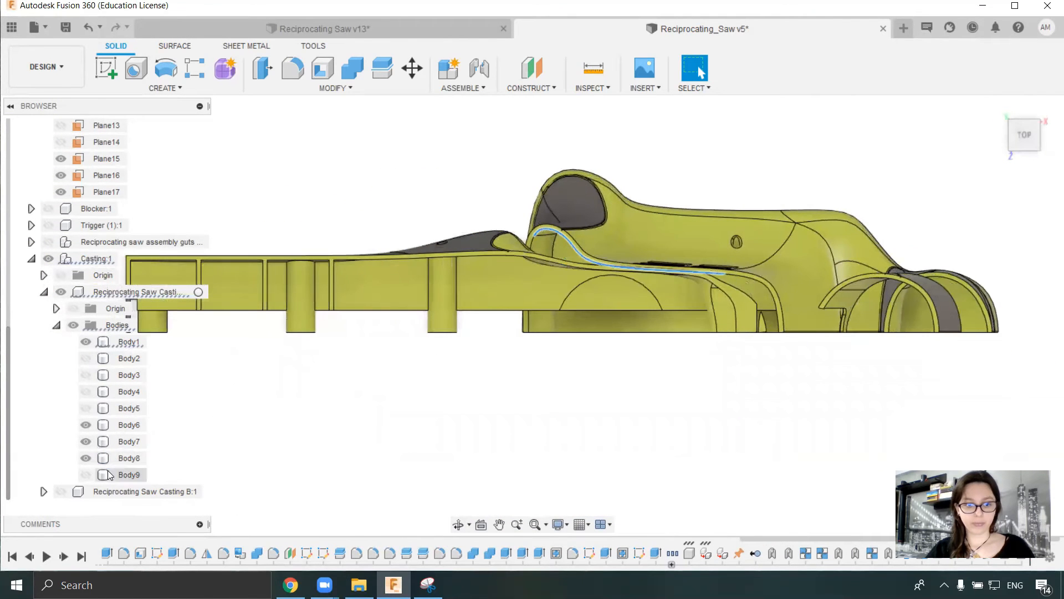
- Rename Body8 of Casting A as First platform
click(127, 459)
double_click(127, 460)
text(Fa)
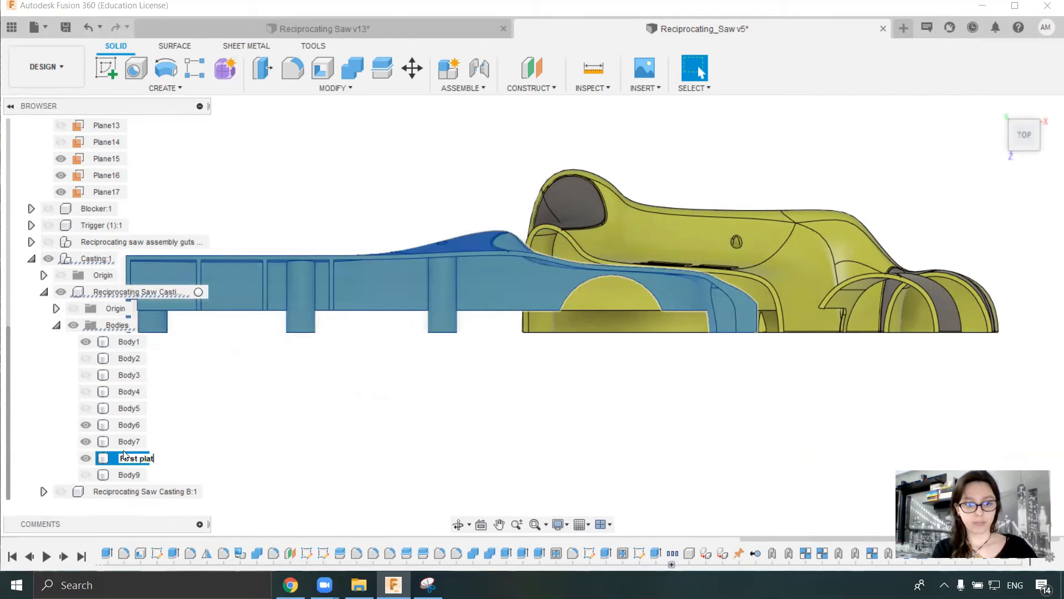
click(123, 447)
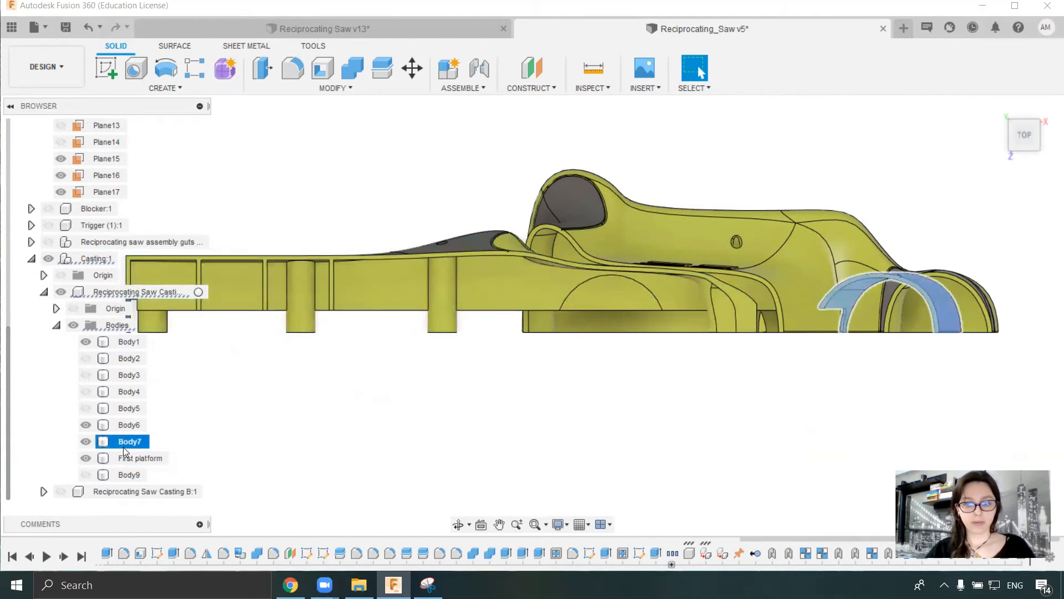
- Hide Body6, Body7 and First platform, and briefly show Body9 to identify it, leaving only Body1 displayed
click(86, 441)
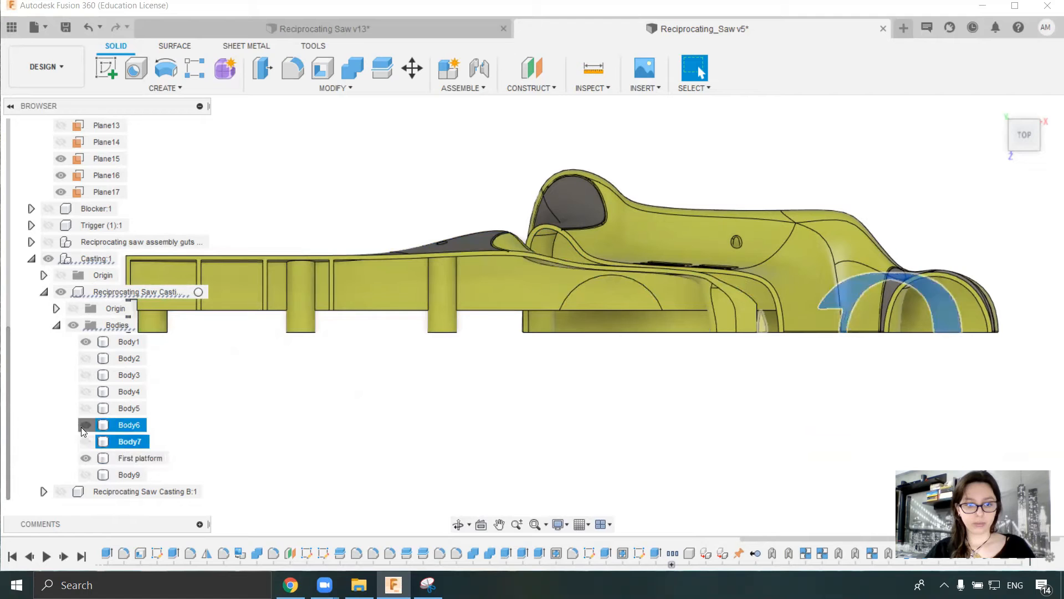
click(86, 457)
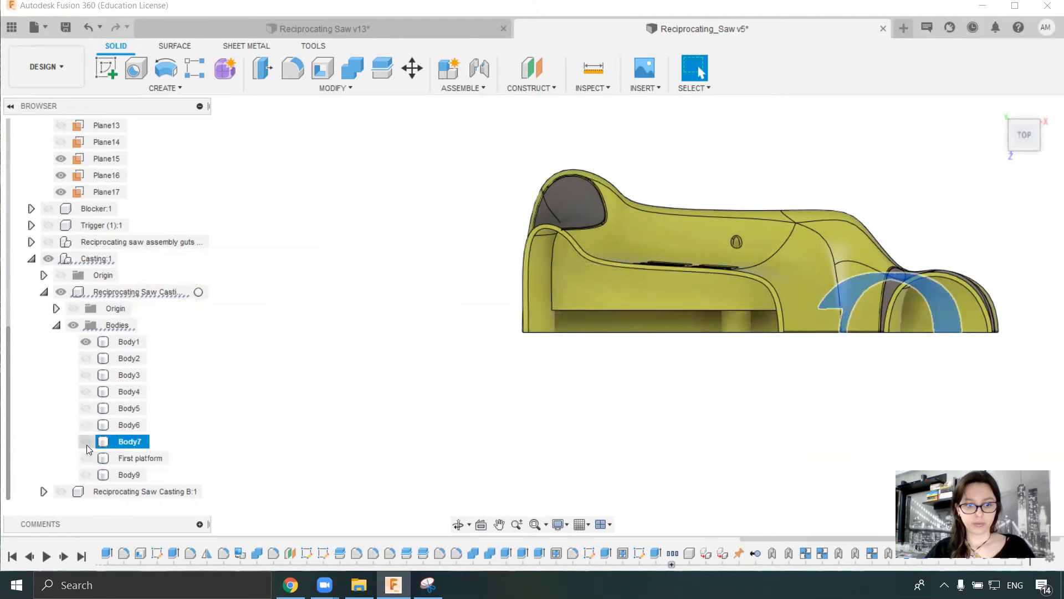
click(85, 475)
shift+middle_drag(362, 428, 363, 361)
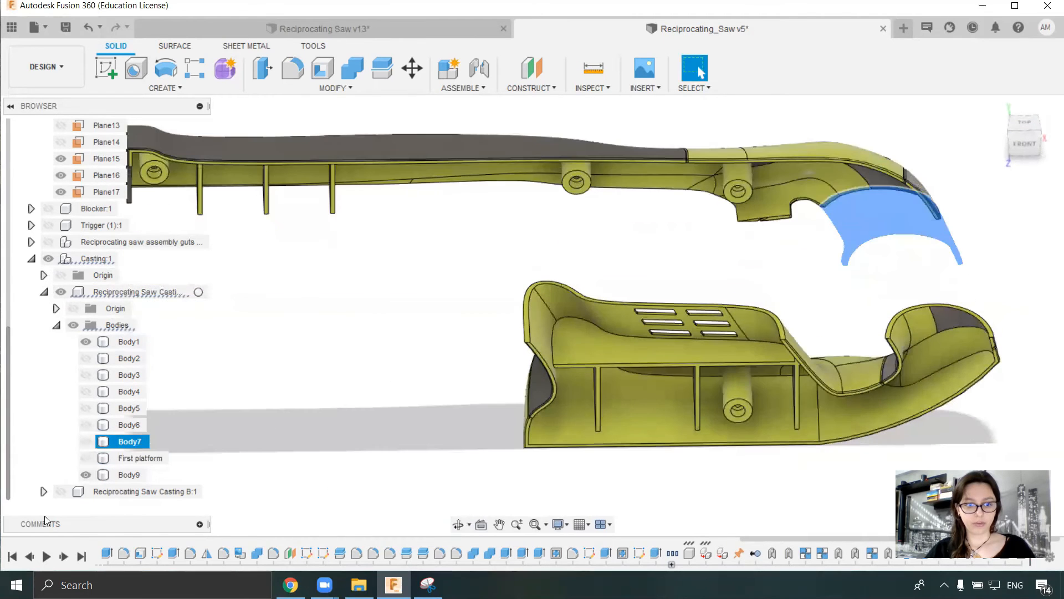
click(85, 475)
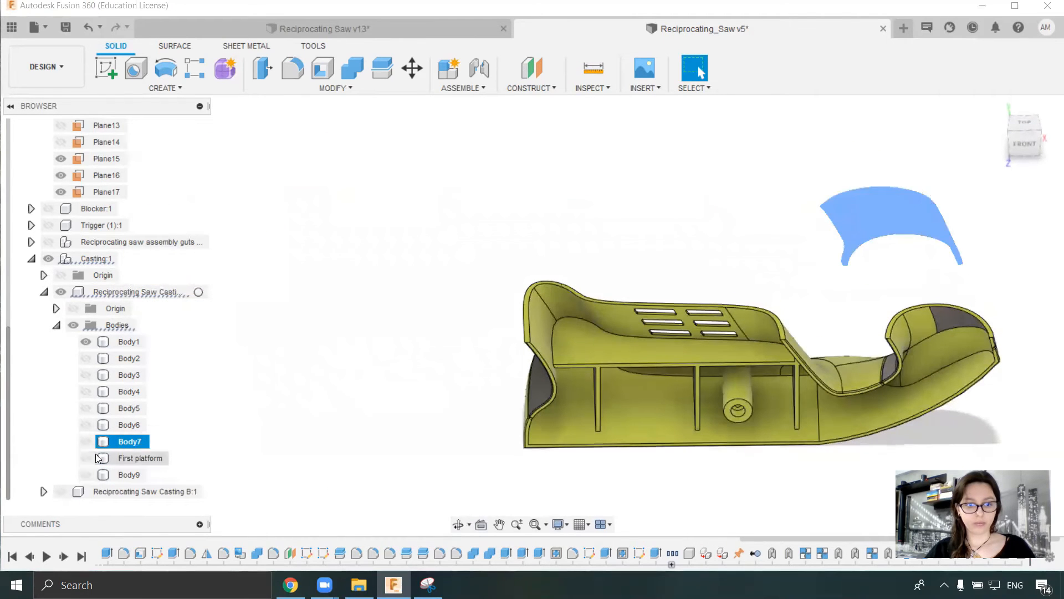
- Toggle the visibility of Body6 through Body2 to find the second platform section, leaving Body3 displayed with Body1
click(91, 424)
click(90, 409)
click(90, 409)
click(88, 397)
click(89, 397)
click(92, 373)
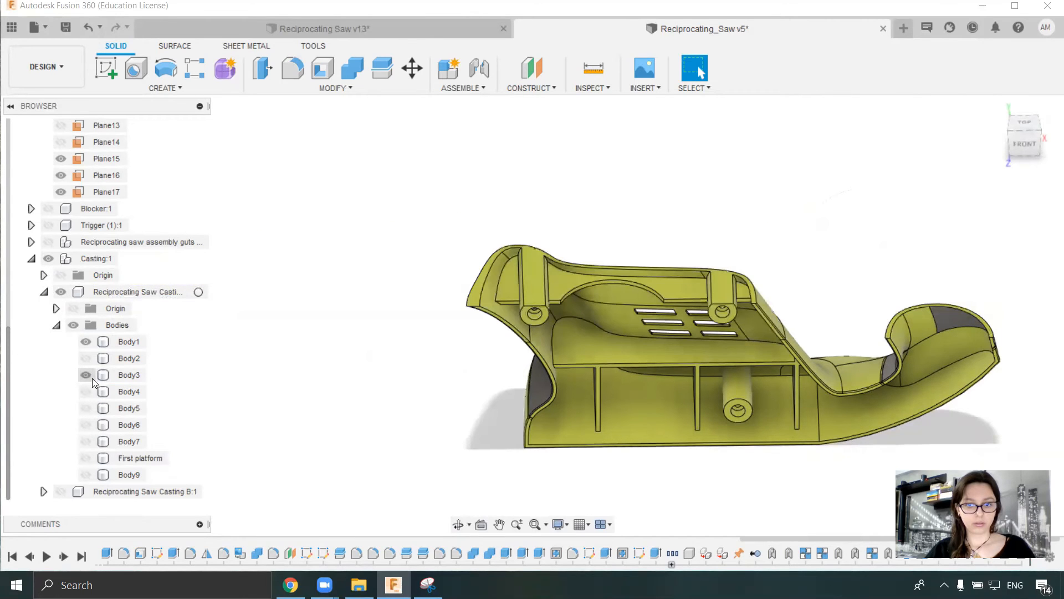
click(92, 374)
click(86, 358)
click(87, 358)
click(86, 374)
- Rename Body3 of Casting A as Second platform
click(136, 377)
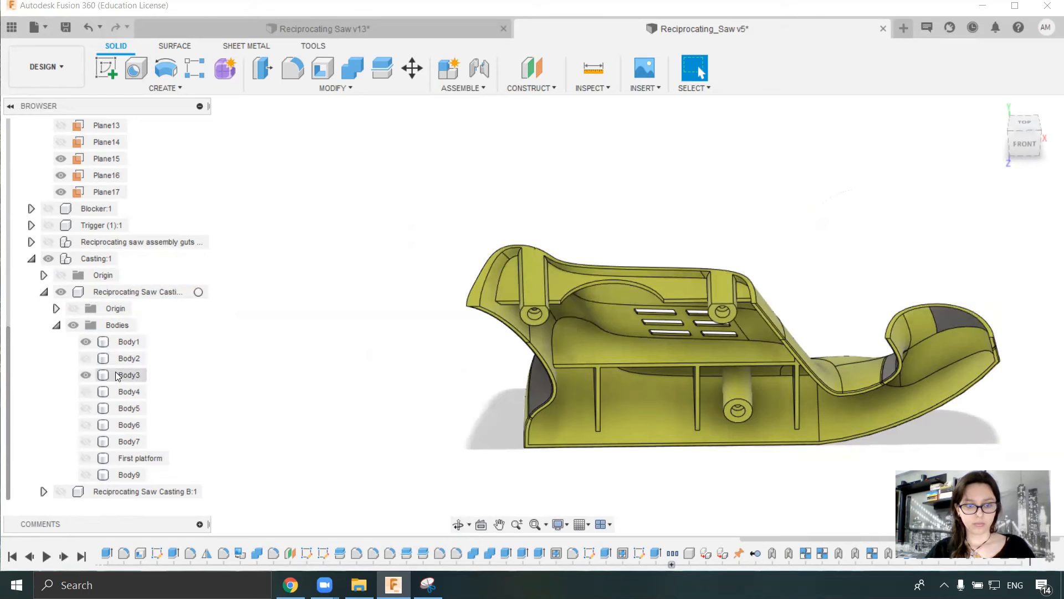
double_click(138, 376)
text(Secon)
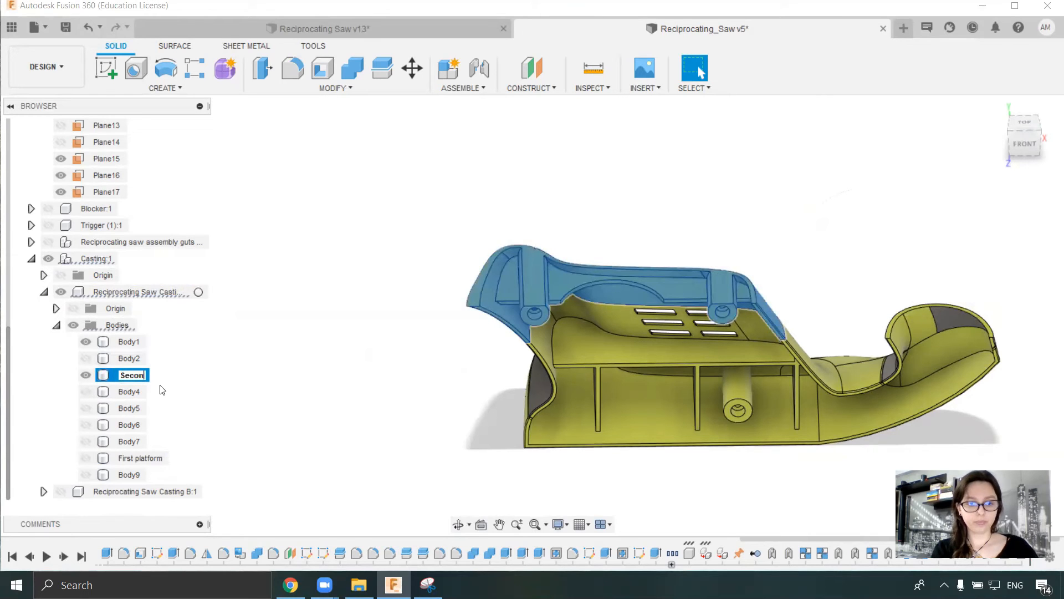
text(d platfor)
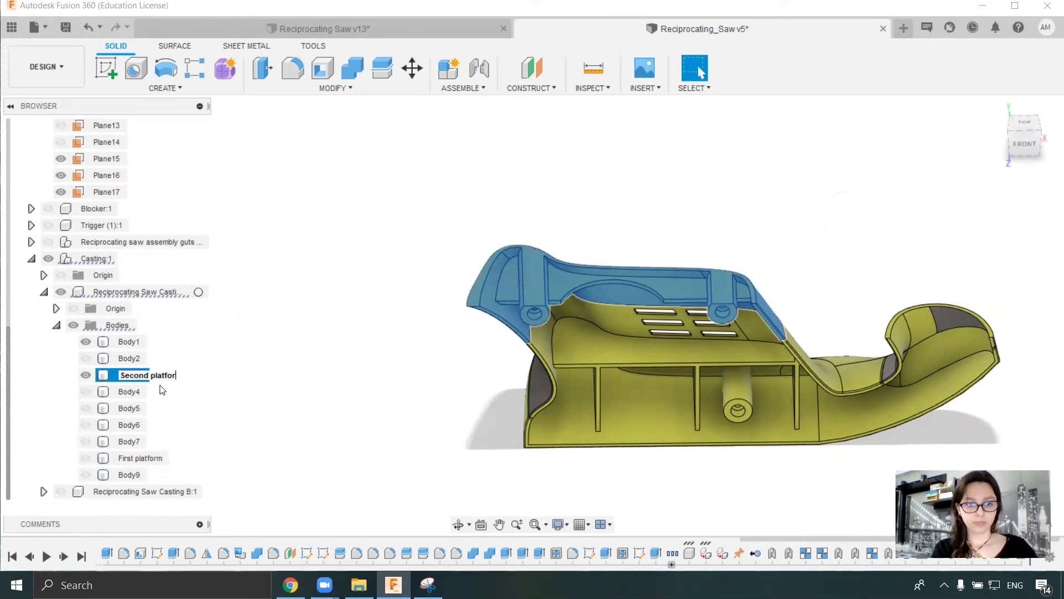
text(m)
key(Return)
- Highlight Body6, Body5, Body4 and Body2 to identify them, and rename Body1 as Third platform
click(129, 425)
click(128, 408)
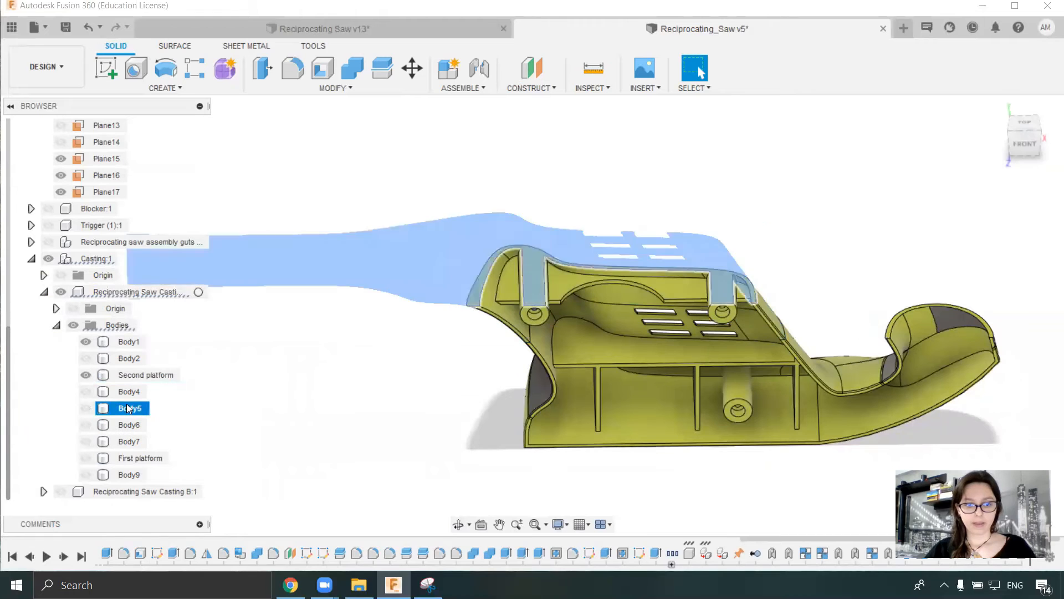
click(128, 392)
click(131, 358)
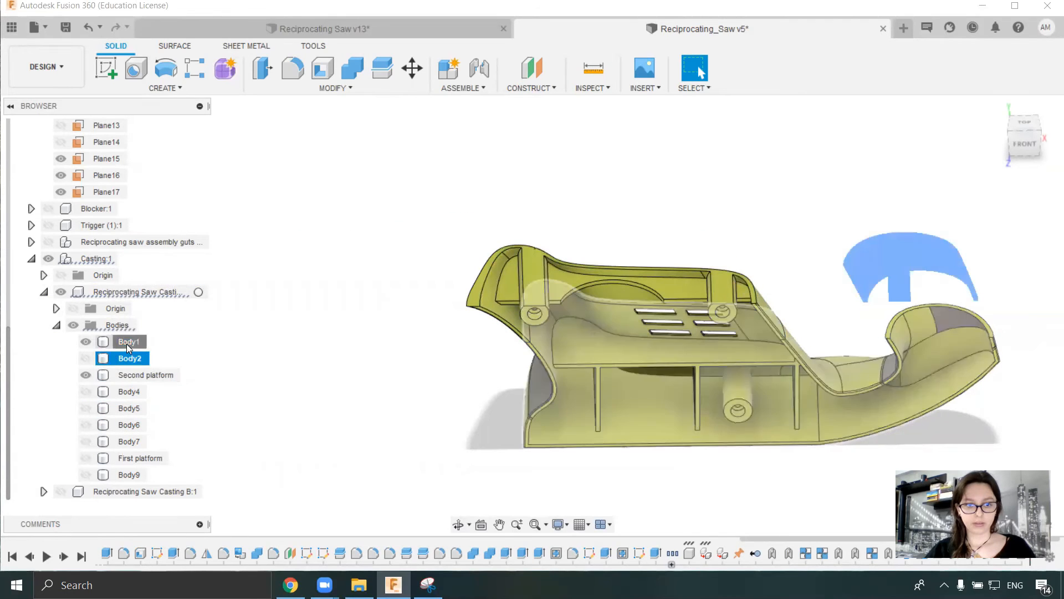
double_click(127, 344)
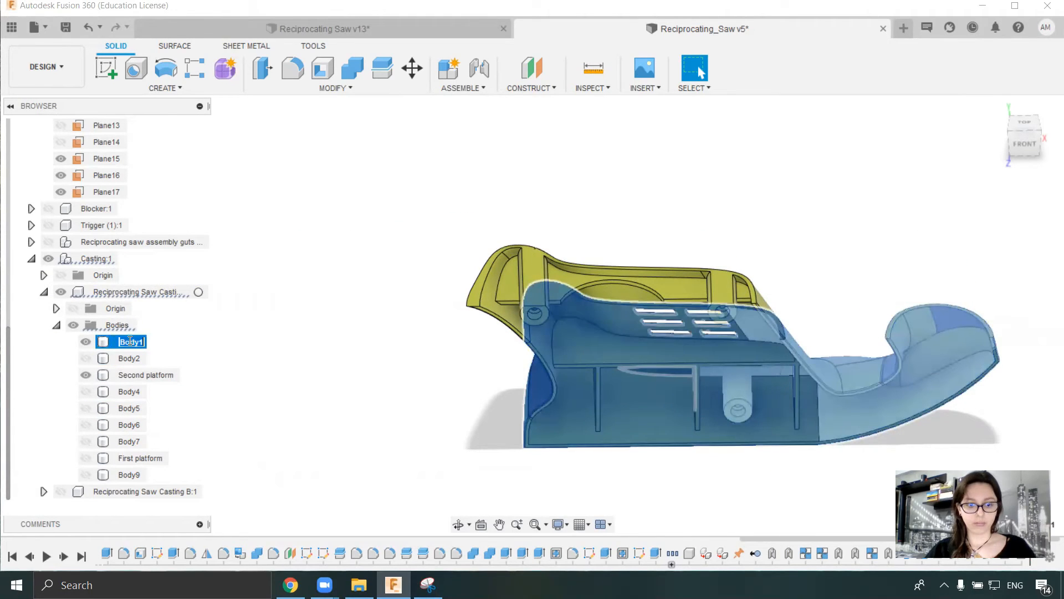
text(Third platform)
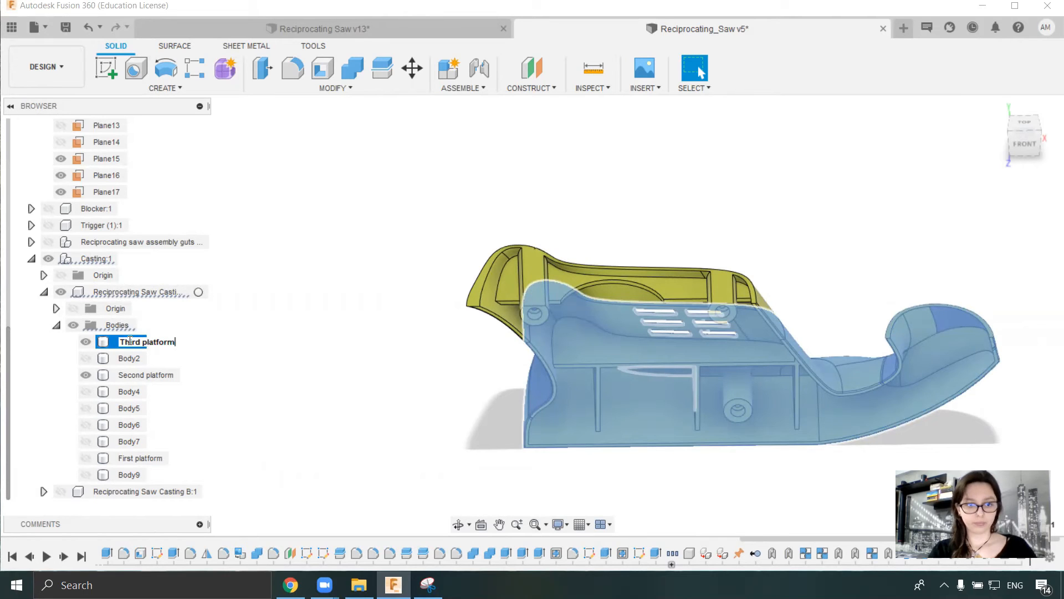
key(Return)
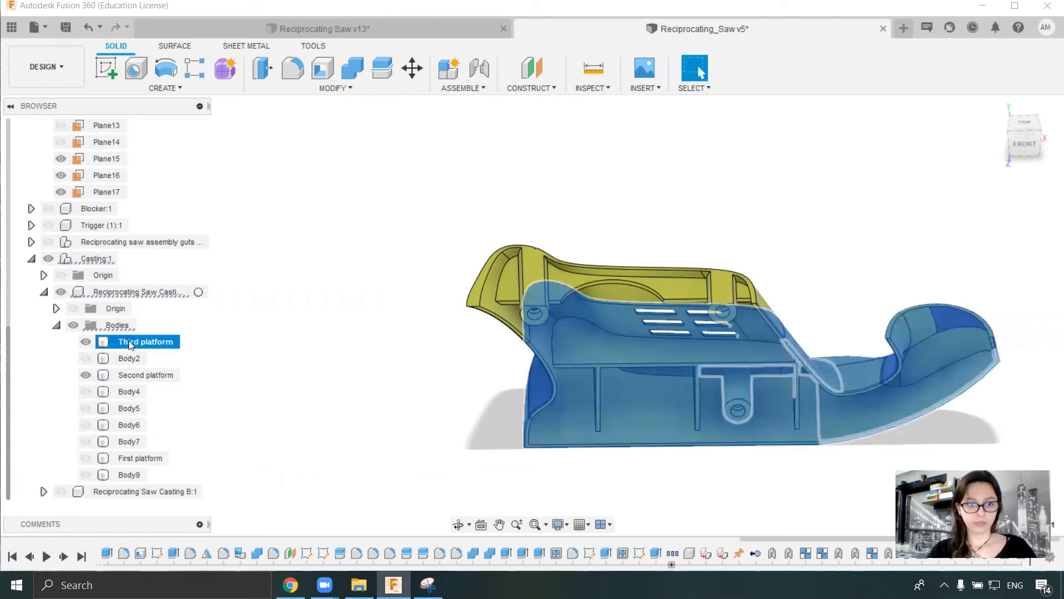
- Show all the hidden bodies of Casting A, inspect the complete casting from the front, and clear the selection
click(86, 358)
click(89, 391)
click(90, 423)
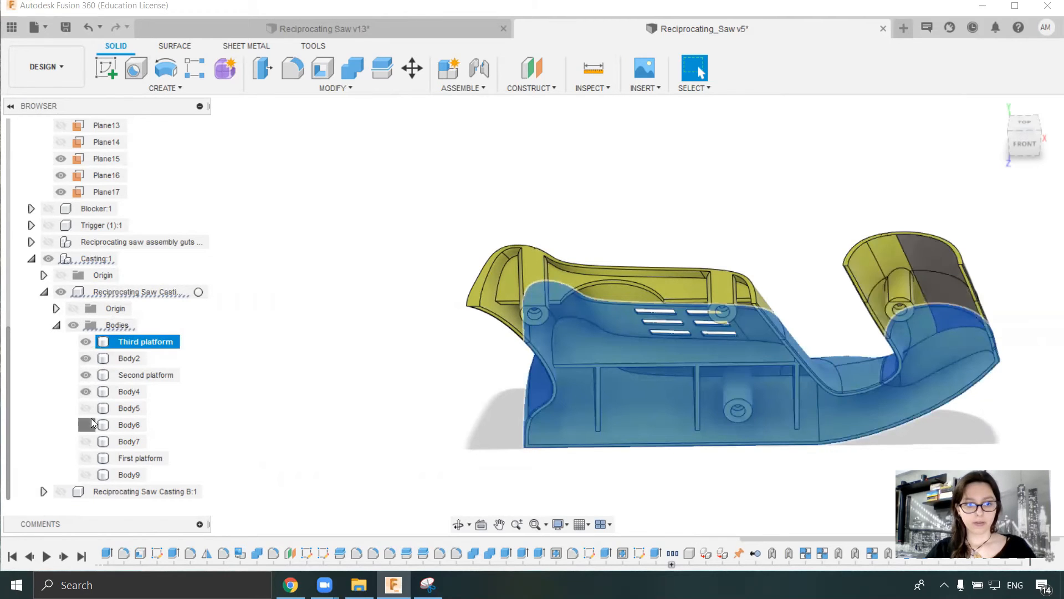
click(89, 408)
click(89, 443)
click(88, 459)
click(89, 476)
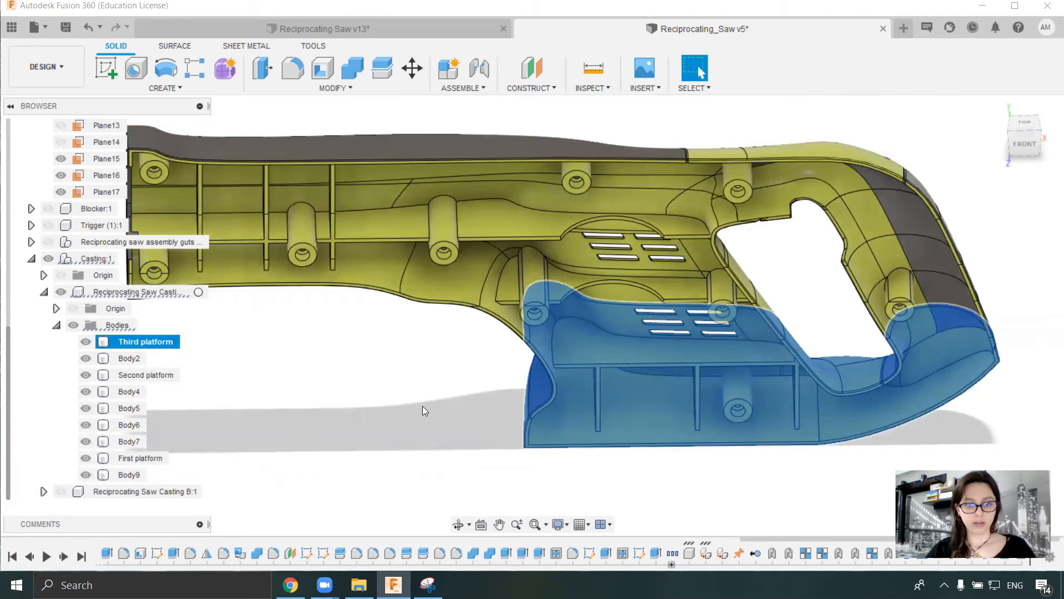
shift+middle_drag(422, 406, 424, 372)
click(421, 401)
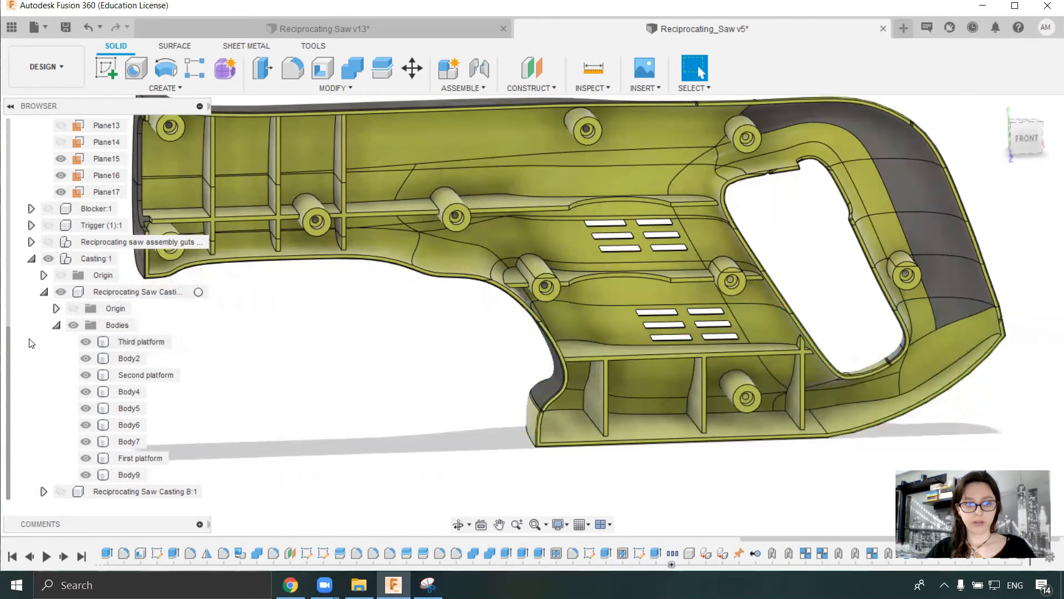
- Hide every body of Casting A, including the three named platforms
click(89, 342)
click(88, 459)
click(85, 458)
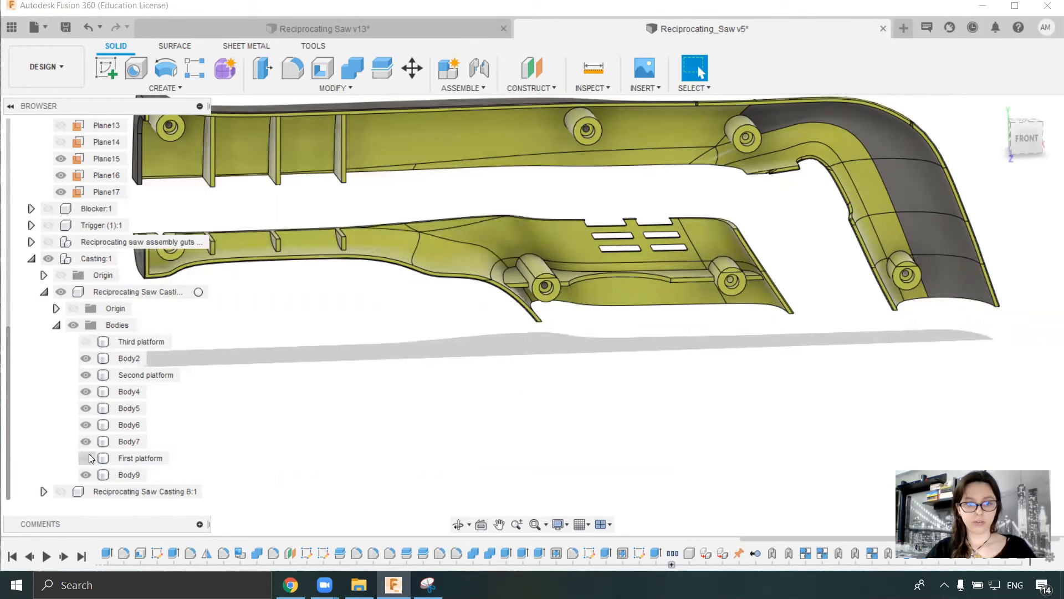
click(89, 375)
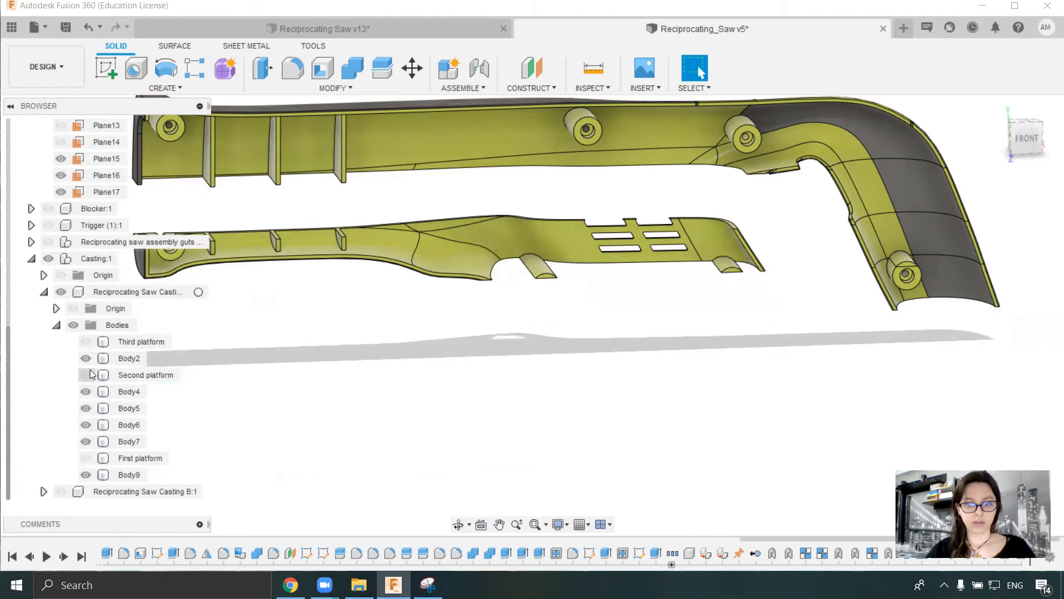
click(90, 370)
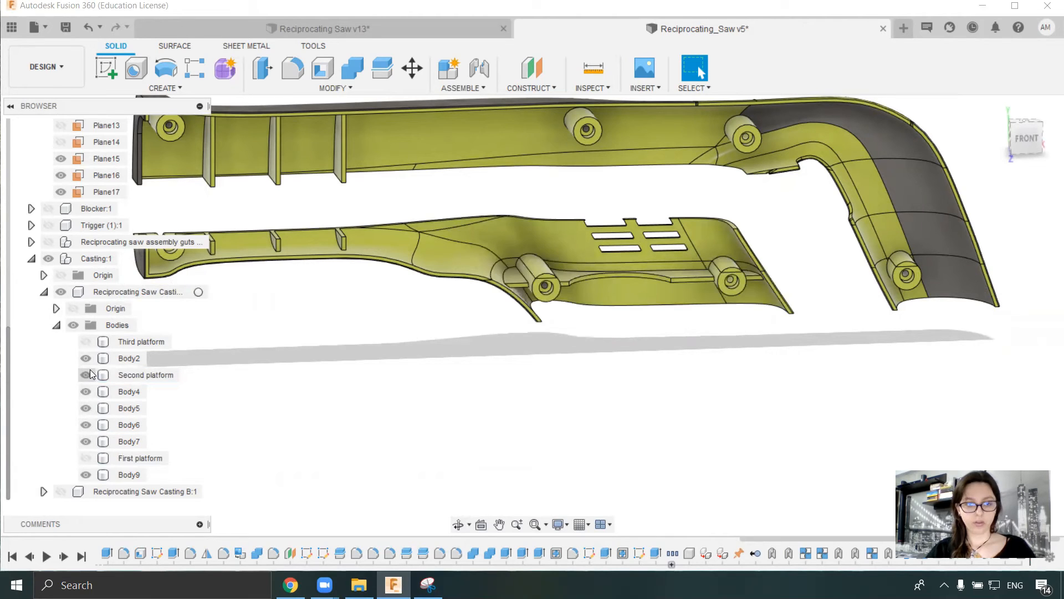
click(85, 375)
click(86, 358)
click(86, 391)
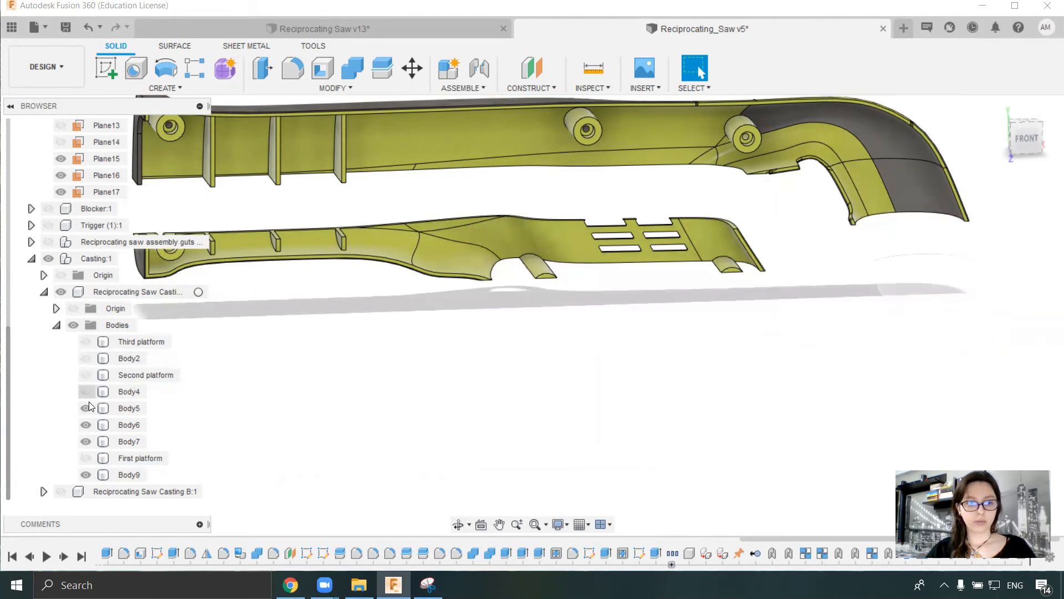
click(86, 407)
click(85, 424)
click(85, 441)
click(85, 475)
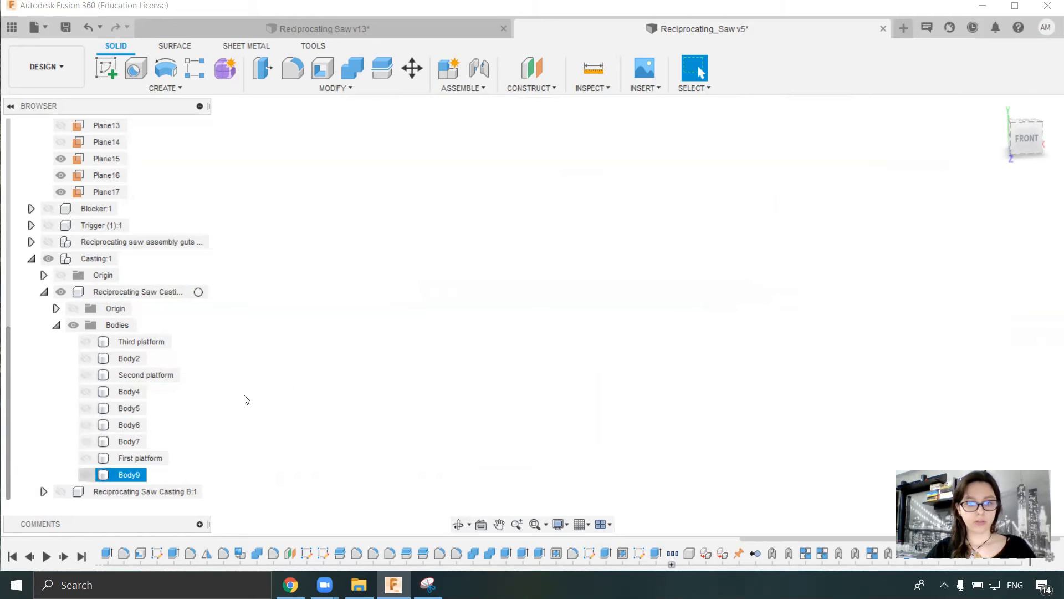
- Display only the First platform body in the top view
click(1025, 124)
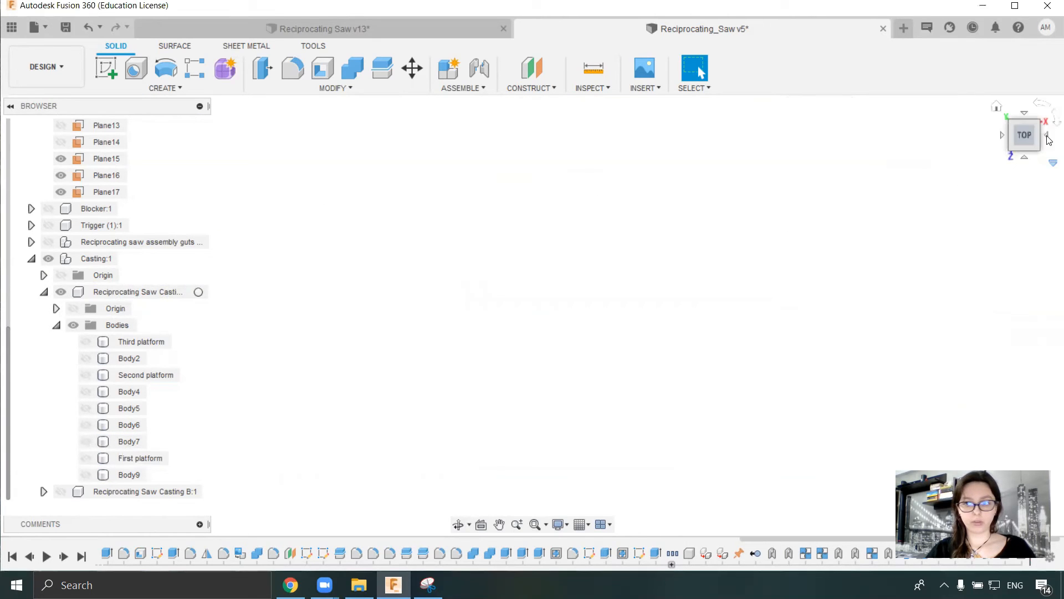
click(85, 458)
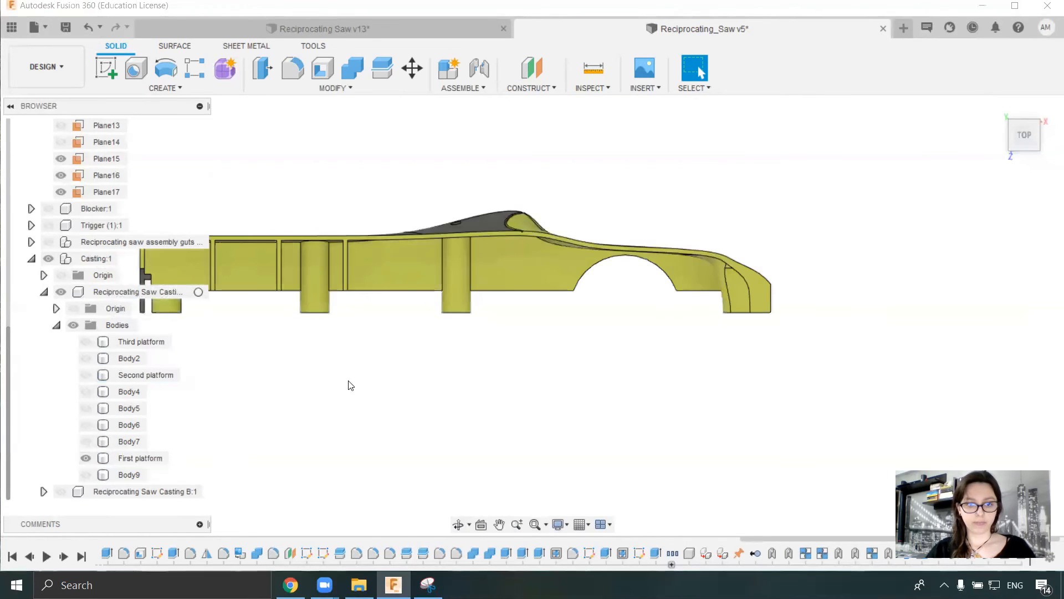
middle_drag(469, 342, 579, 345)
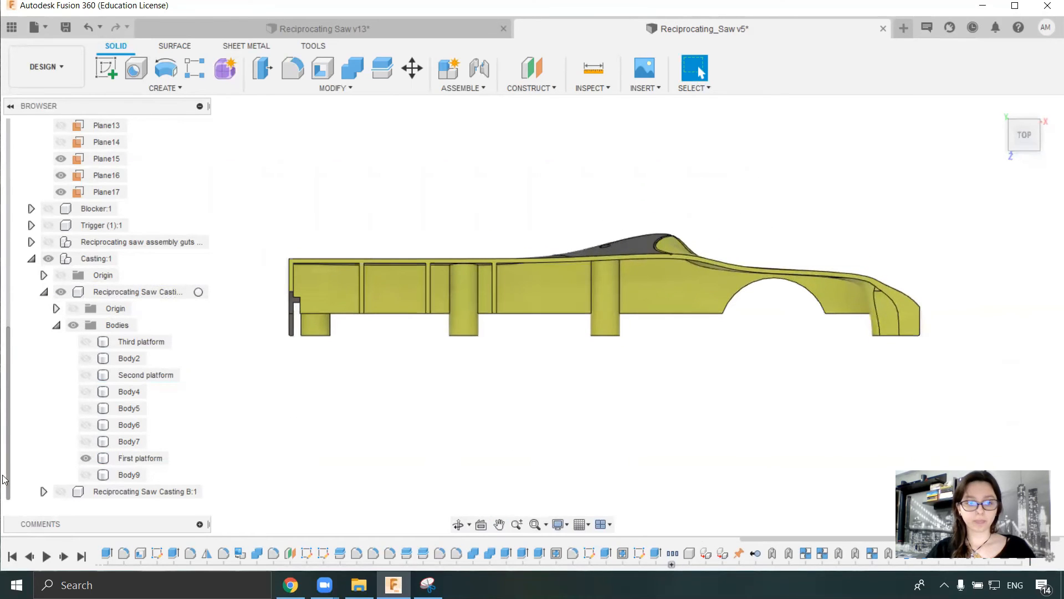
- Toggle Body7 and Third platform on and off to compare them with the First platform section
click(86, 443)
click(86, 443)
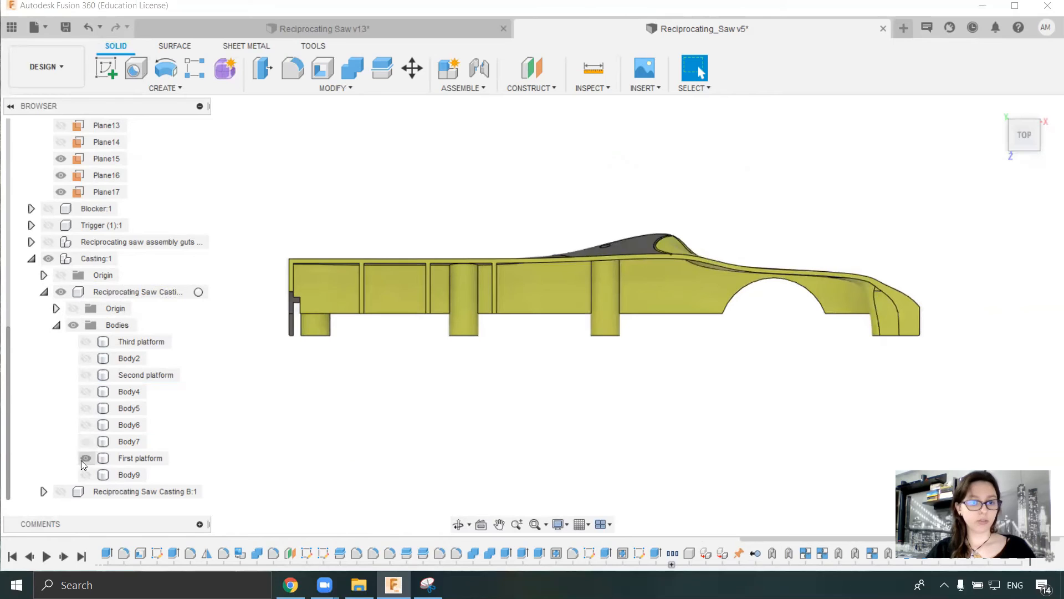
click(86, 342)
click(84, 342)
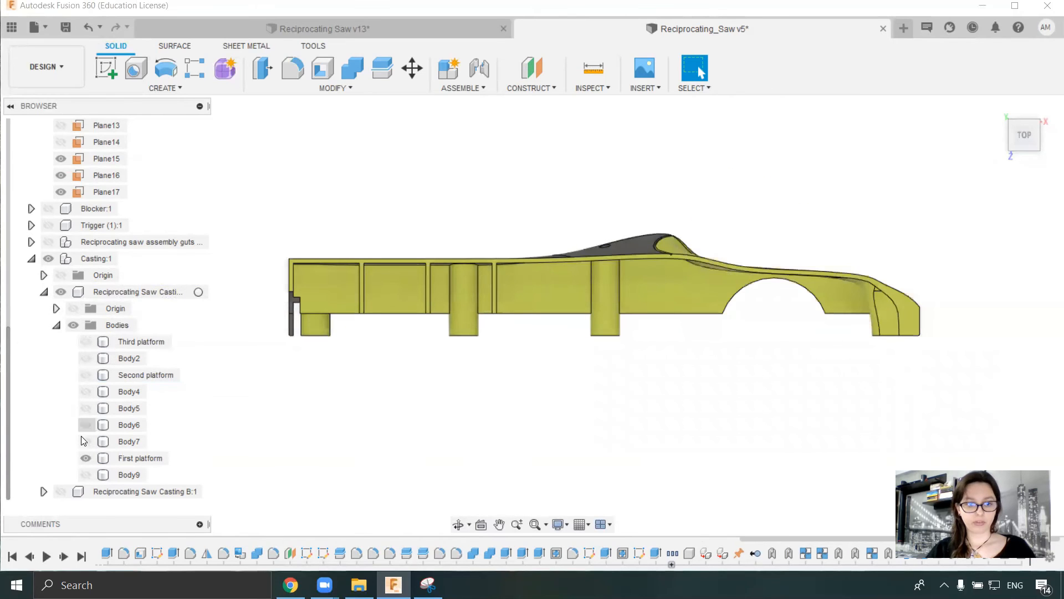
- Toggle Body4, Body5, Body7 and Body9 on and off to compare each with the First platform section
click(86, 391)
click(86, 392)
click(86, 408)
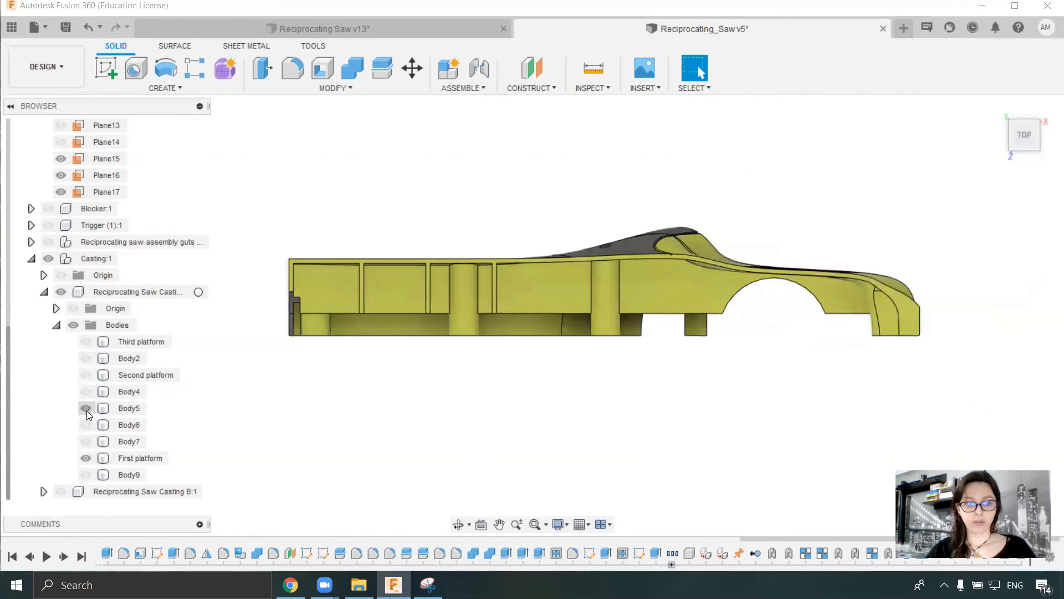
click(87, 408)
click(85, 441)
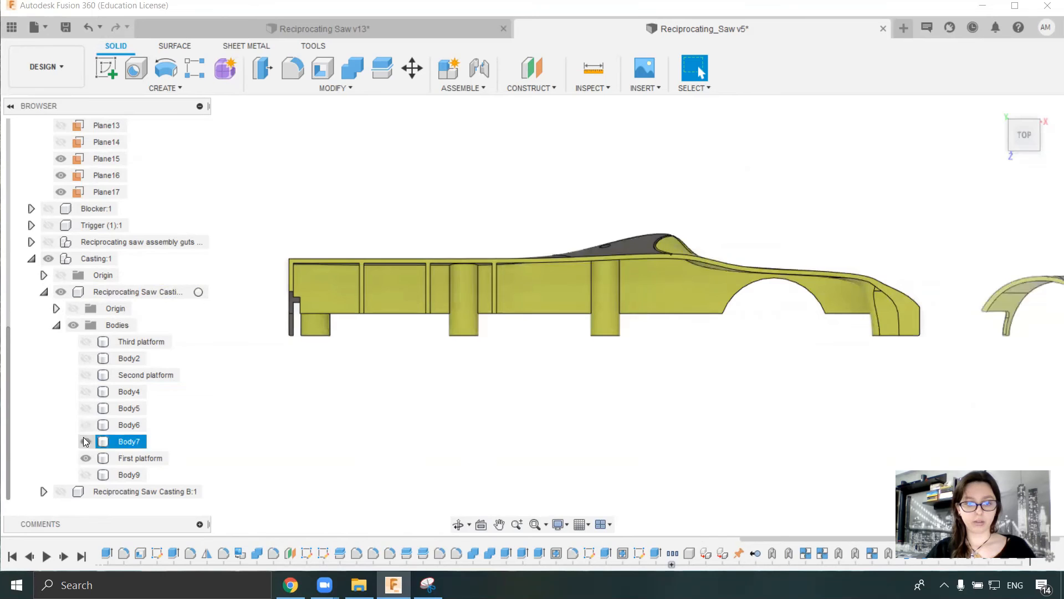
click(85, 474)
click(84, 475)
click(86, 442)
- Show Body9 and move it about 60 mm in the negative Z direction, clear of the First platform body
click(86, 475)
scroll(629, 427, down, 3)
middle_drag(629, 428, 548, 335)
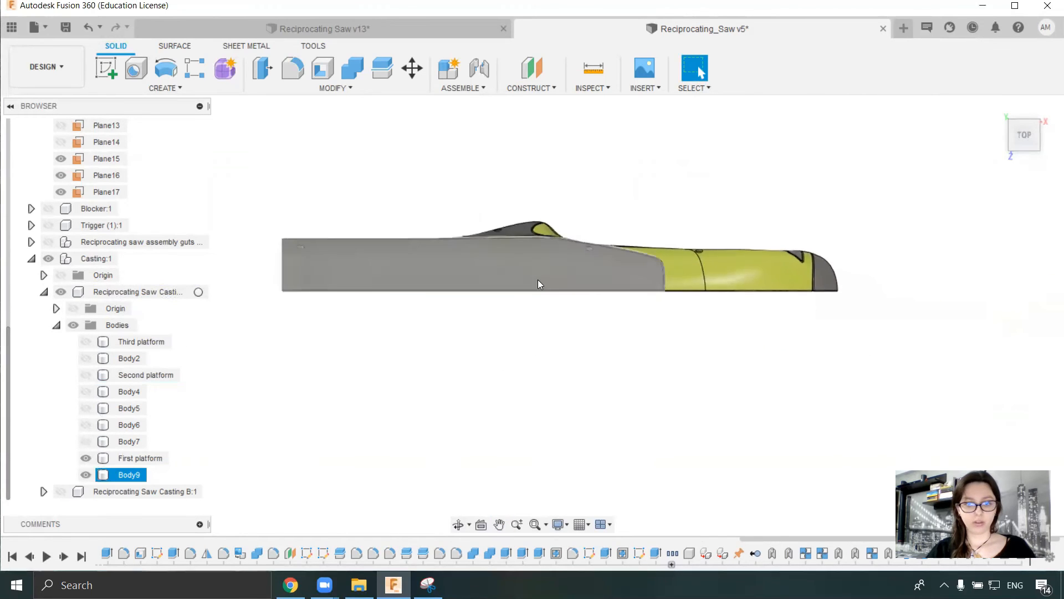
click(129, 475)
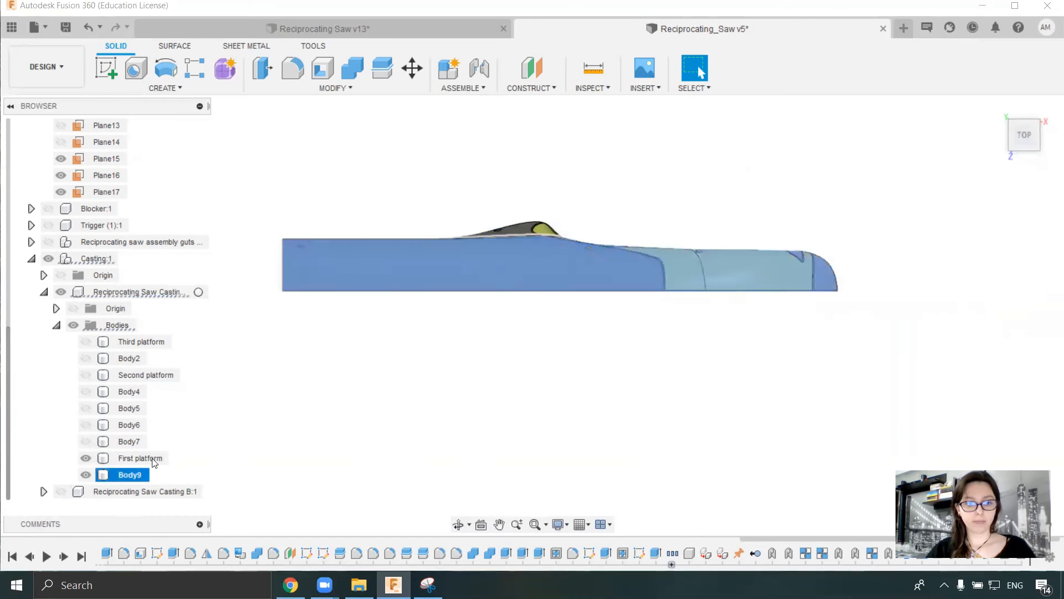
click(411, 73)
drag(293, 267, 294, 194)
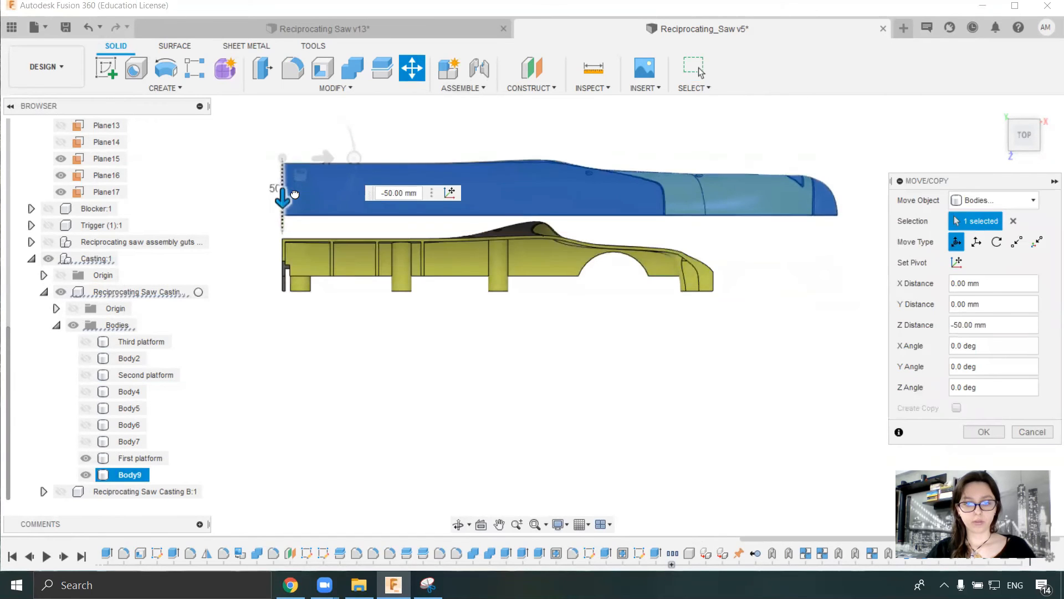
key(Return)
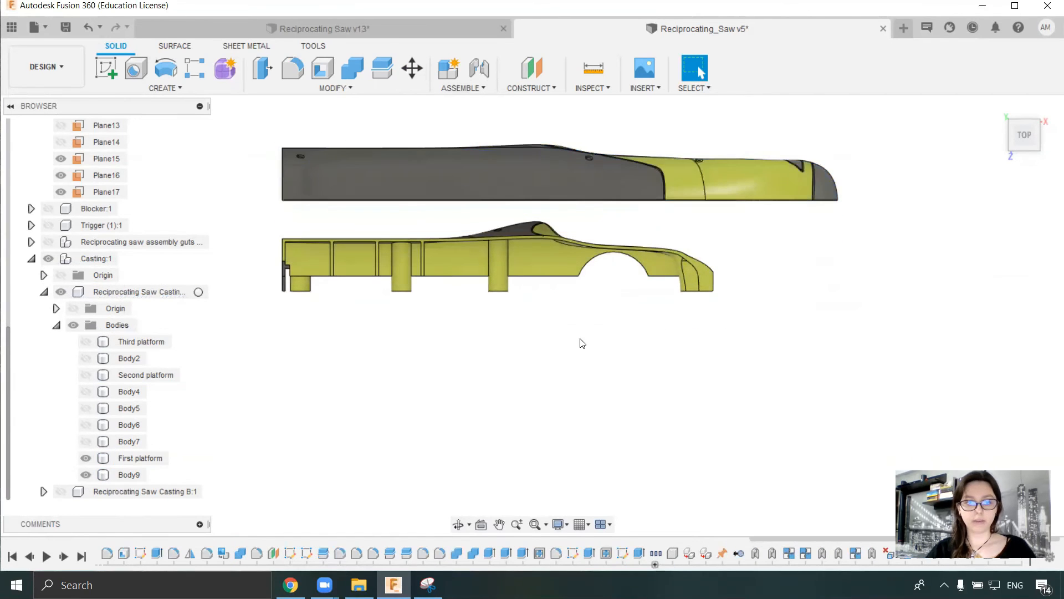
- Frame Body9 and the First platform in the top view and capture both with the Snipping Tool
scroll(647, 315, up, 3)
middle_drag(878, 327, 917, 370)
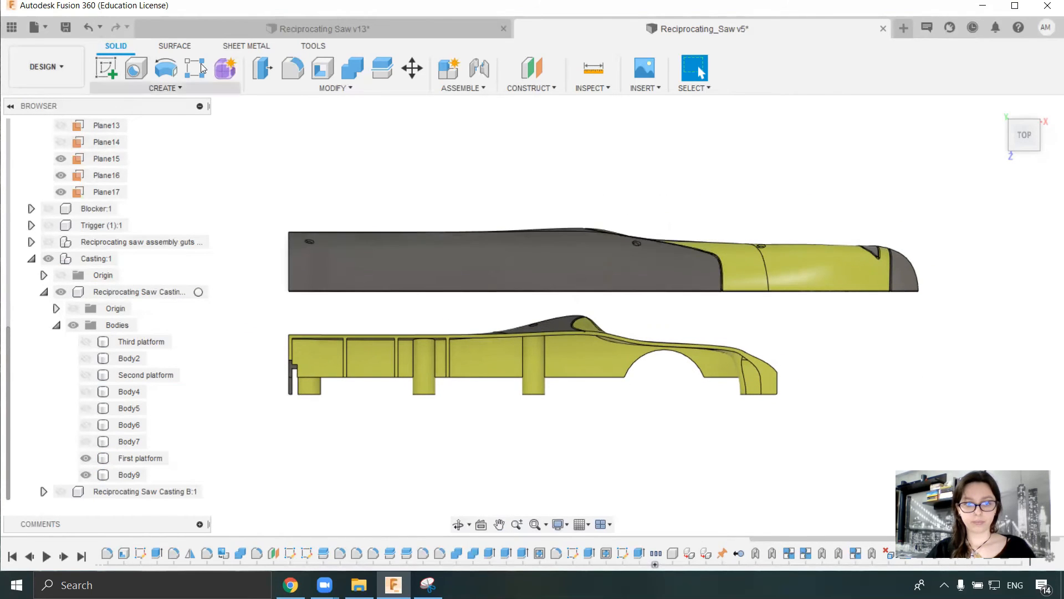
click(105, 68)
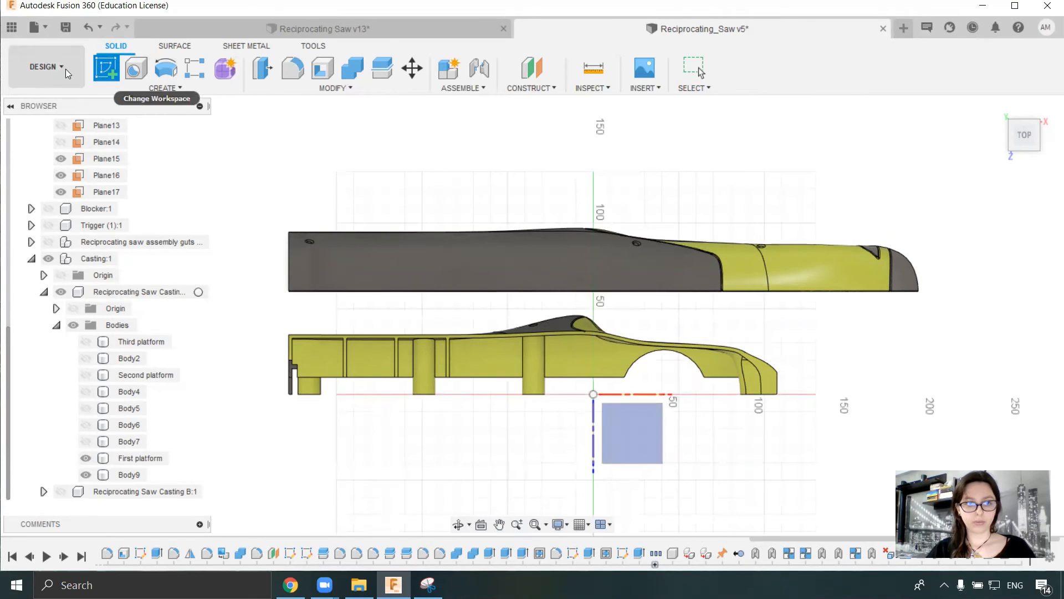
click(694, 68)
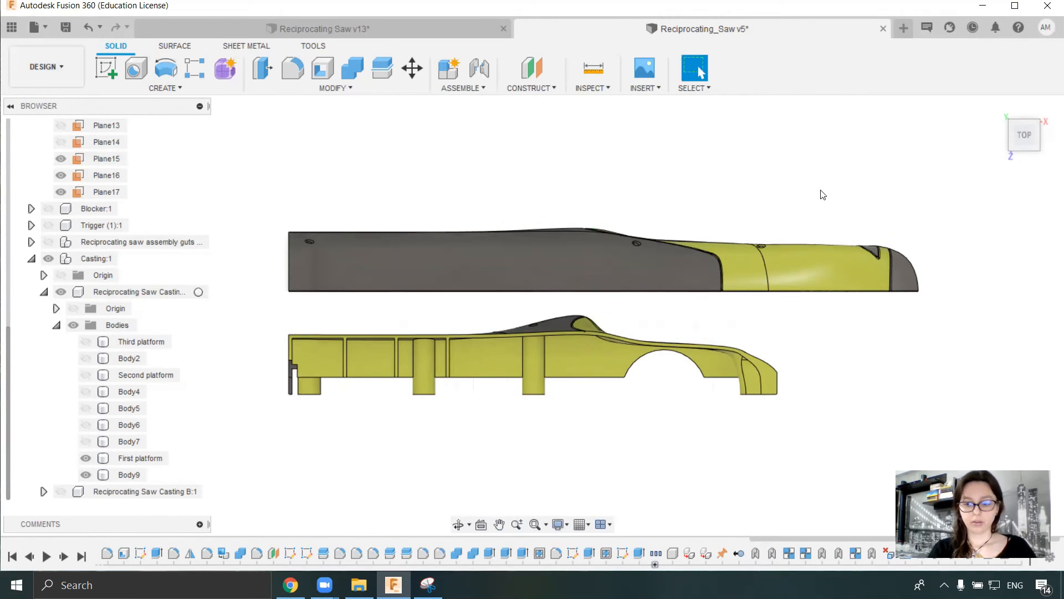
click(427, 584)
click(129, 48)
drag(247, 158, 971, 450)
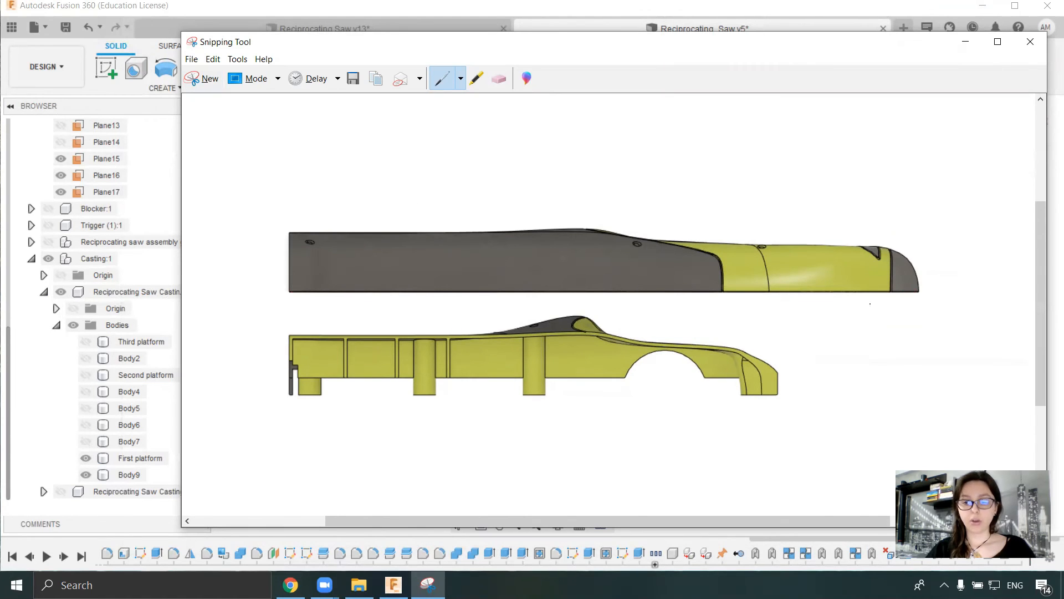
- Save the snip to the Desktop as a PNG named First platform
right_click(572, 290)
click(648, 322)
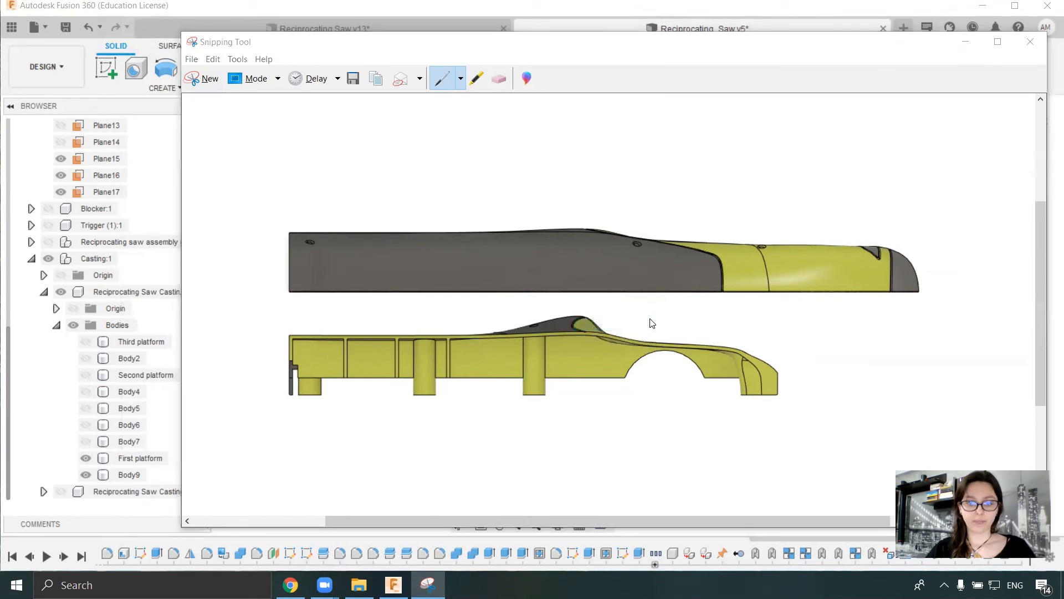
text(First platform)
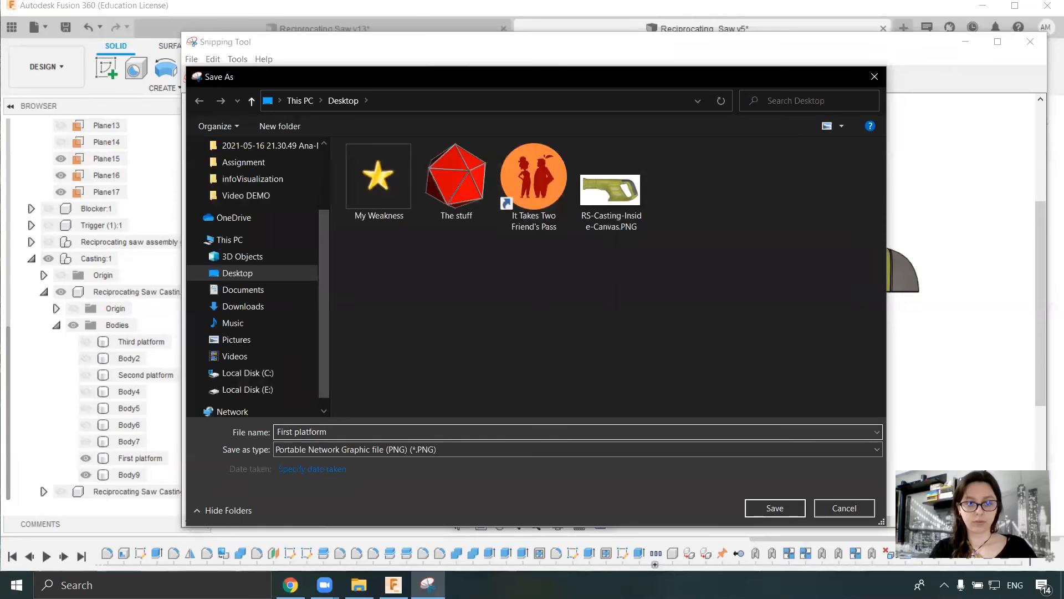
key(Return)
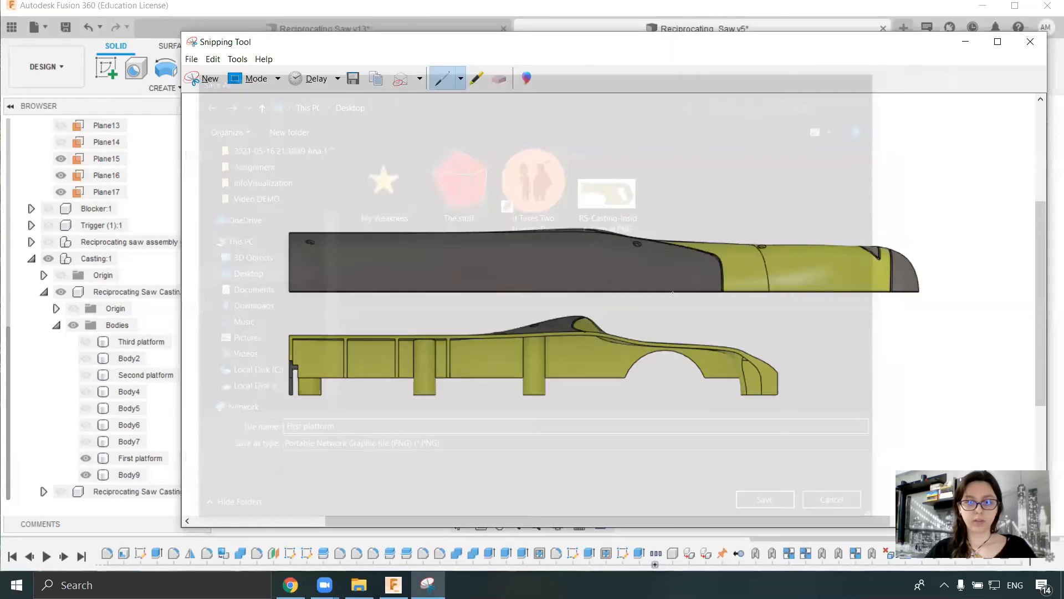
- Switch back to Fusion 360, hide the First platform and display the Second platform with Body9
click(675, 7)
click(87, 461)
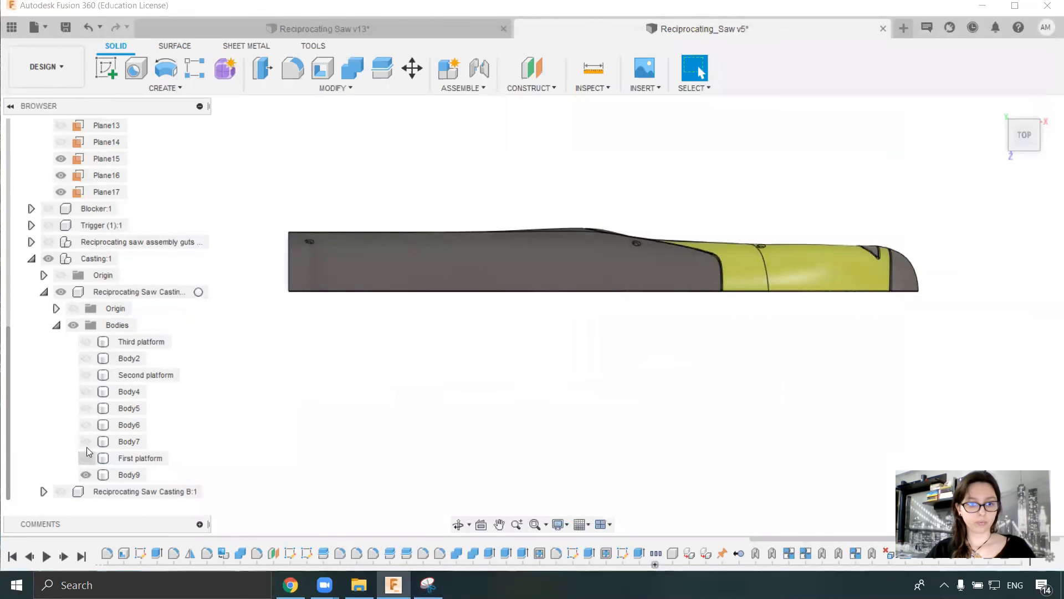
click(83, 358)
click(85, 358)
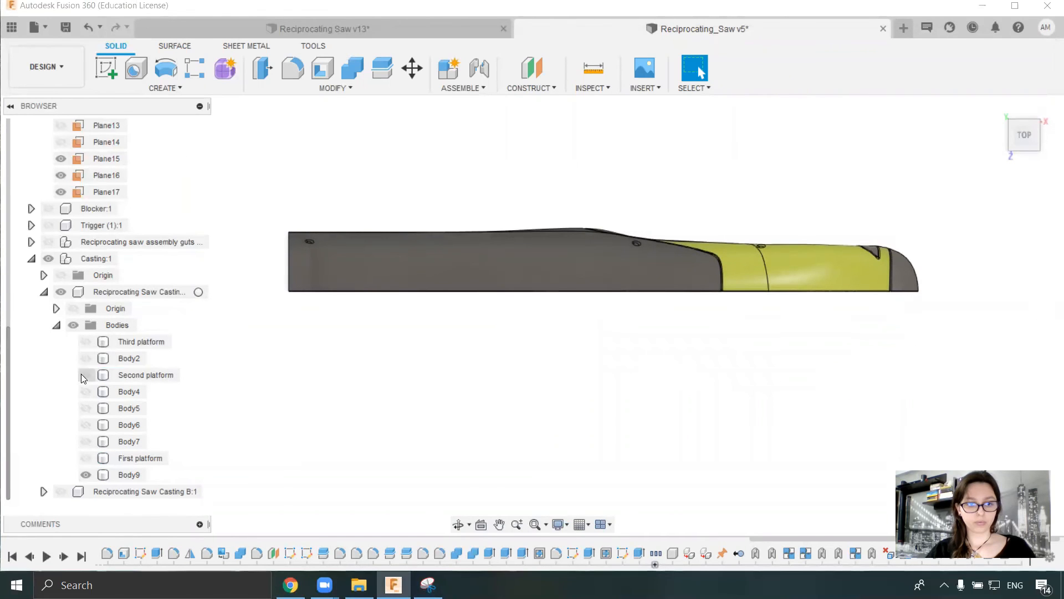
click(86, 374)
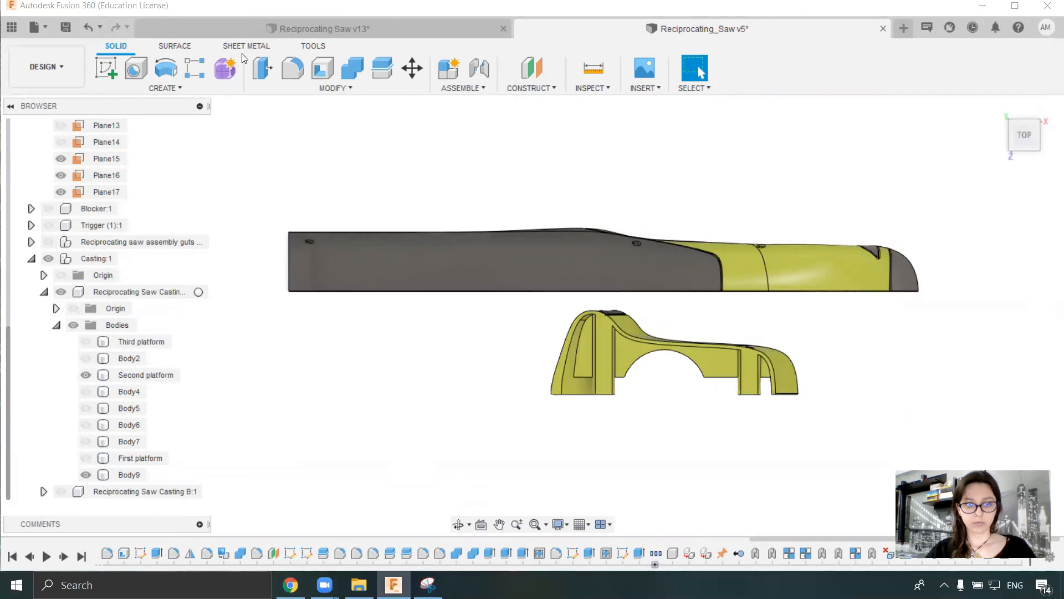
- Capture Body9 and the Second platform with the Snipping Tool and save the snip to the Desktop as Second platform
drag(261, 185, 977, 442)
right_click(439, 259)
click(496, 297)
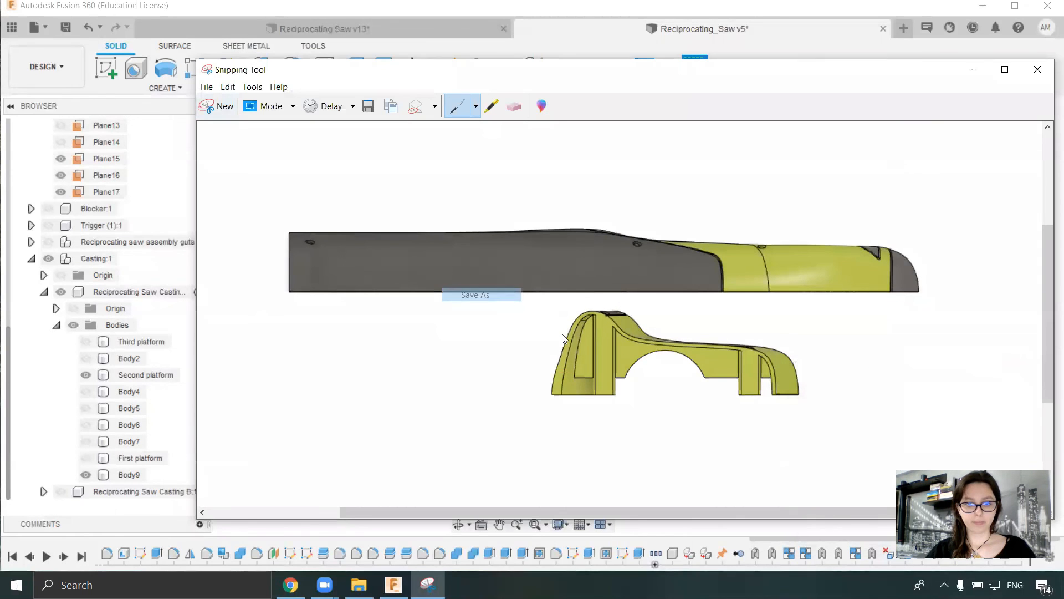
text(Second platform)
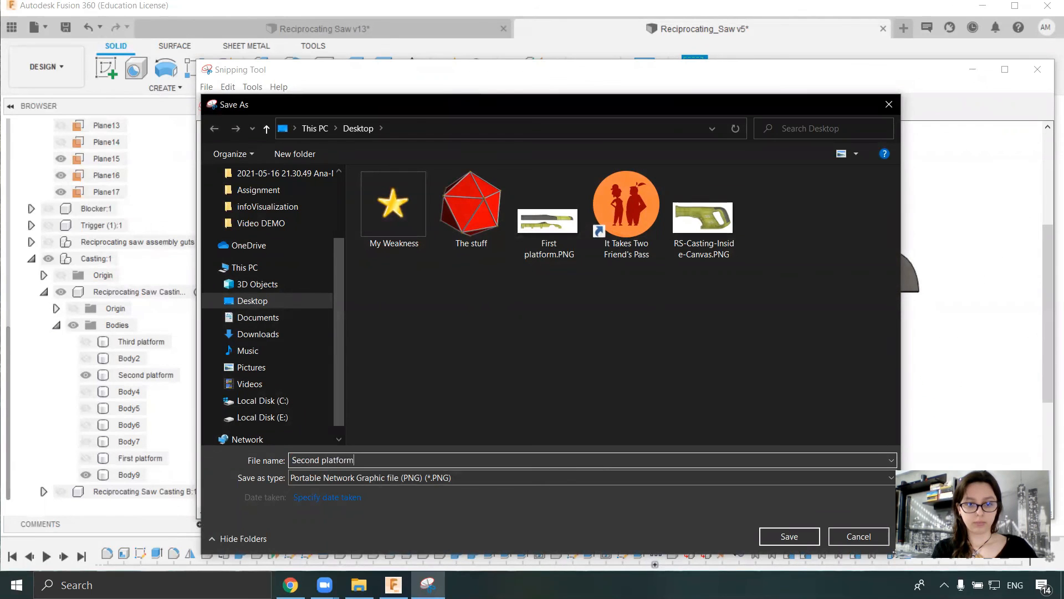
key(Return)
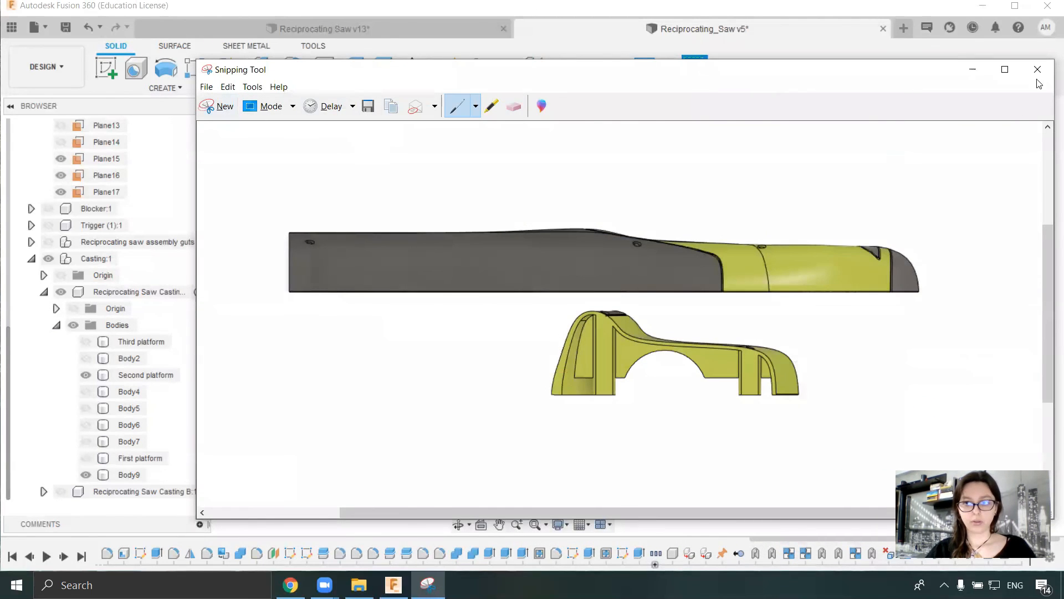
click(1037, 70)
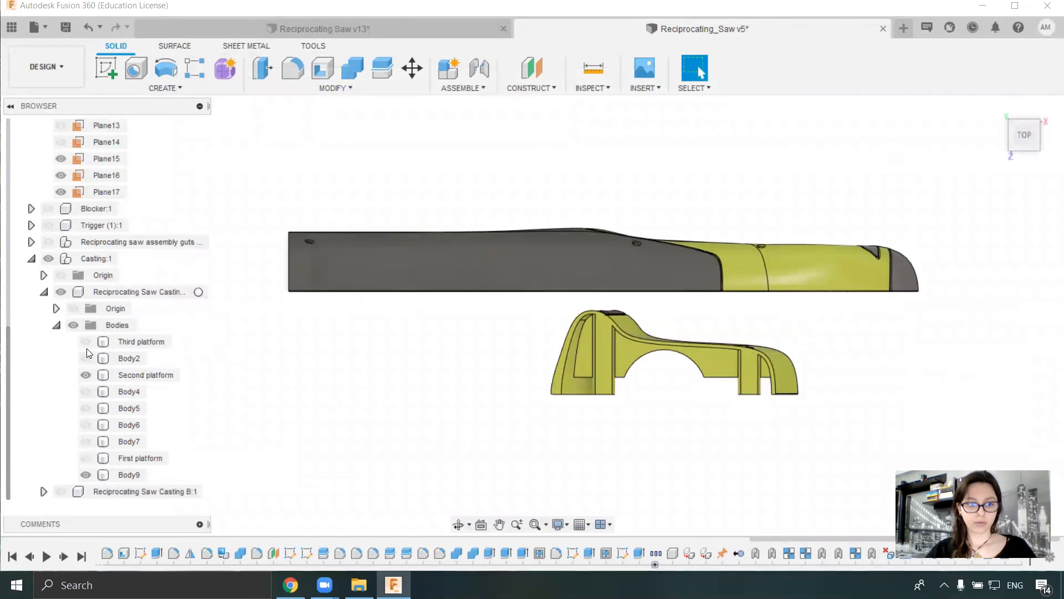
- Display the Third platform in place of the Second platform, keeping Body9 shown
click(86, 342)
click(85, 375)
click(89, 474)
click(86, 475)
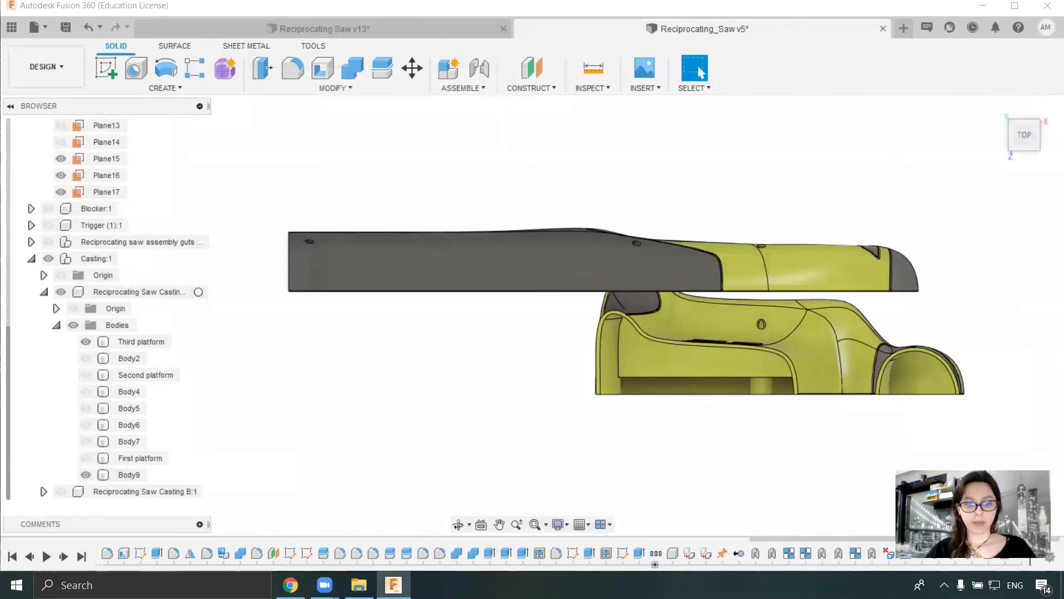
- Open the Snipping Tool and capture Body9 with the Third platform, retaking the snip to reframe the two bodies
key(super)
text(sn)
key(Return)
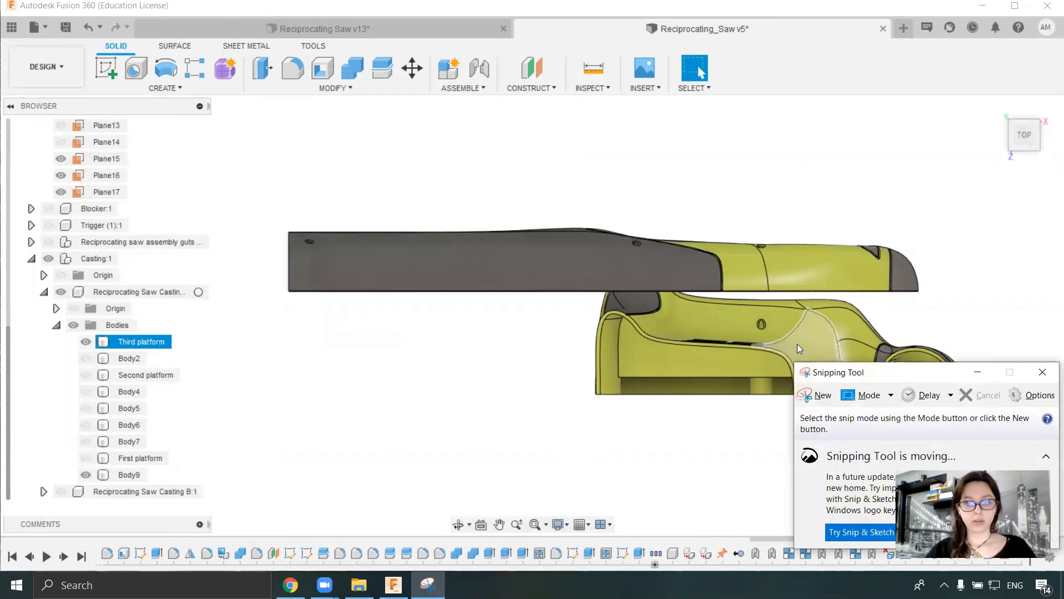
click(817, 395)
drag(265, 176, 1000, 430)
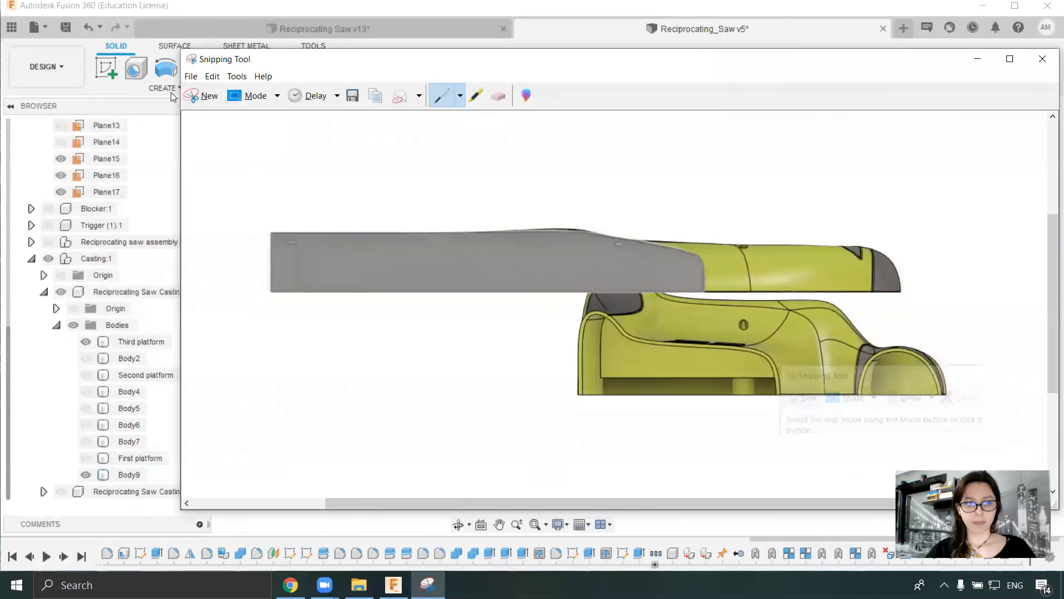
click(204, 95)
drag(265, 178, 981, 434)
- Save the snip to the Desktop as a PNG named Third platform and close the Snipping Tool
right_click(487, 280)
click(537, 311)
text(Third platform)
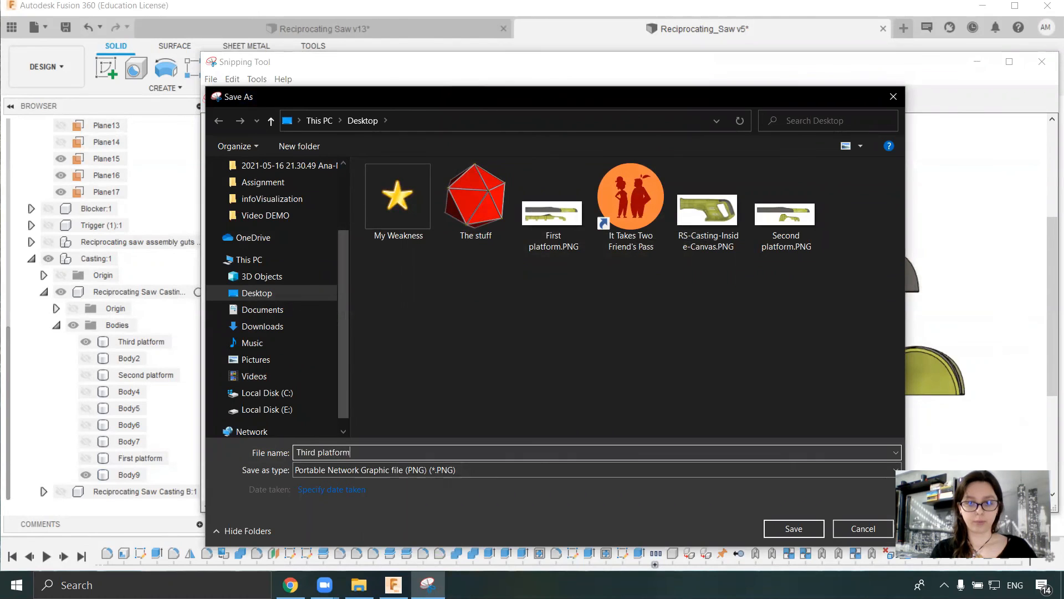
key(Return)
click(1040, 61)
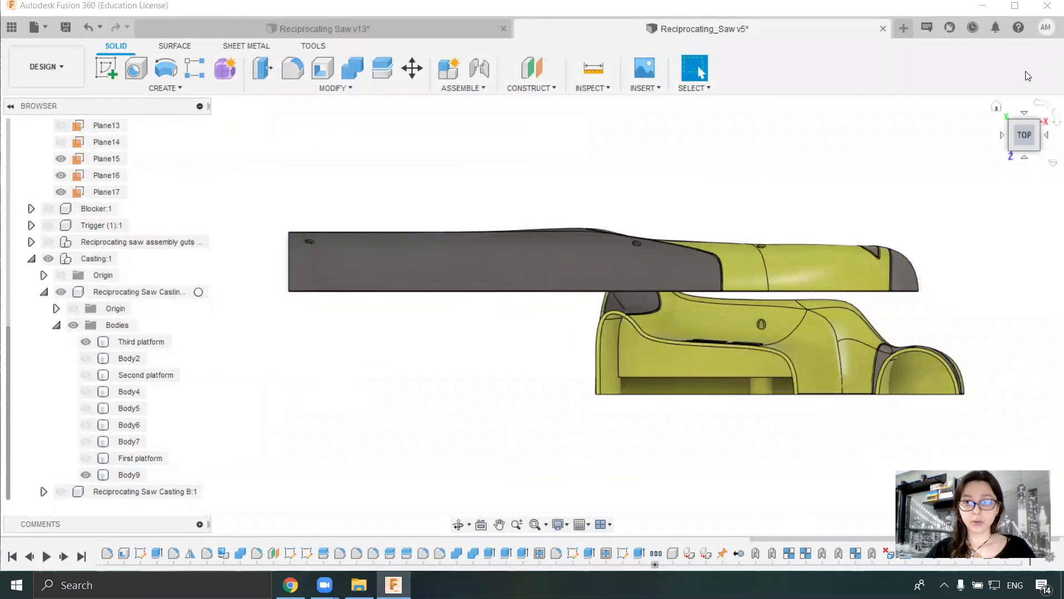
- Return the model to the home view and switch to the Reciprocating Saw v13 document
click(996, 106)
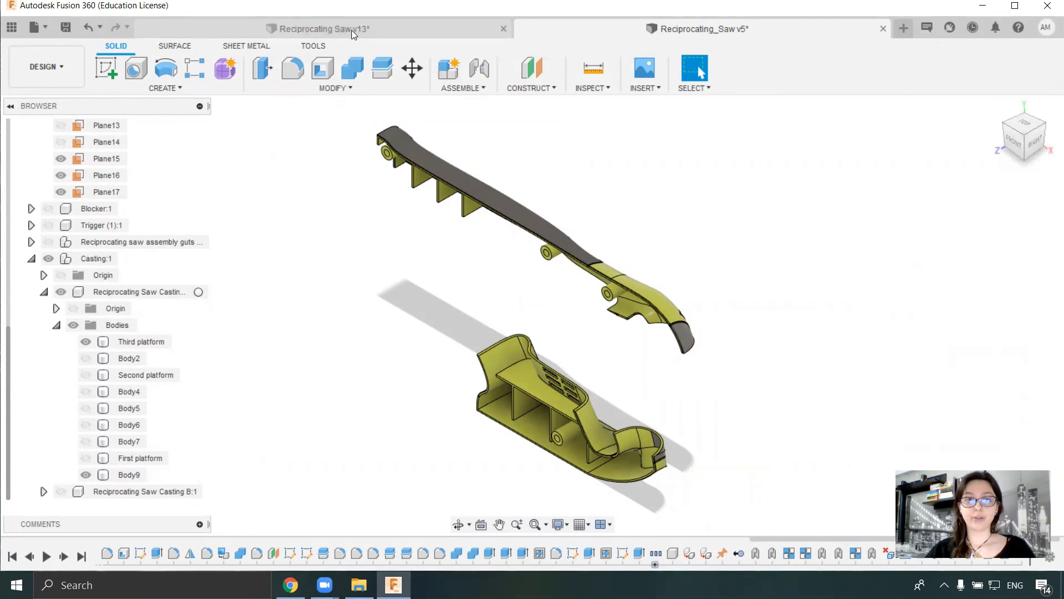
click(396, 28)
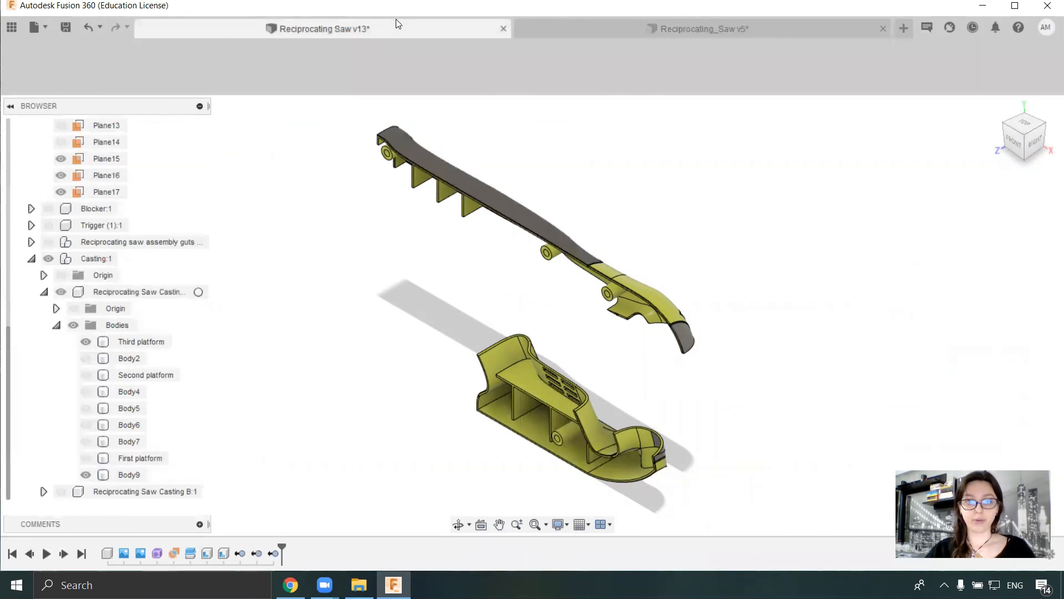